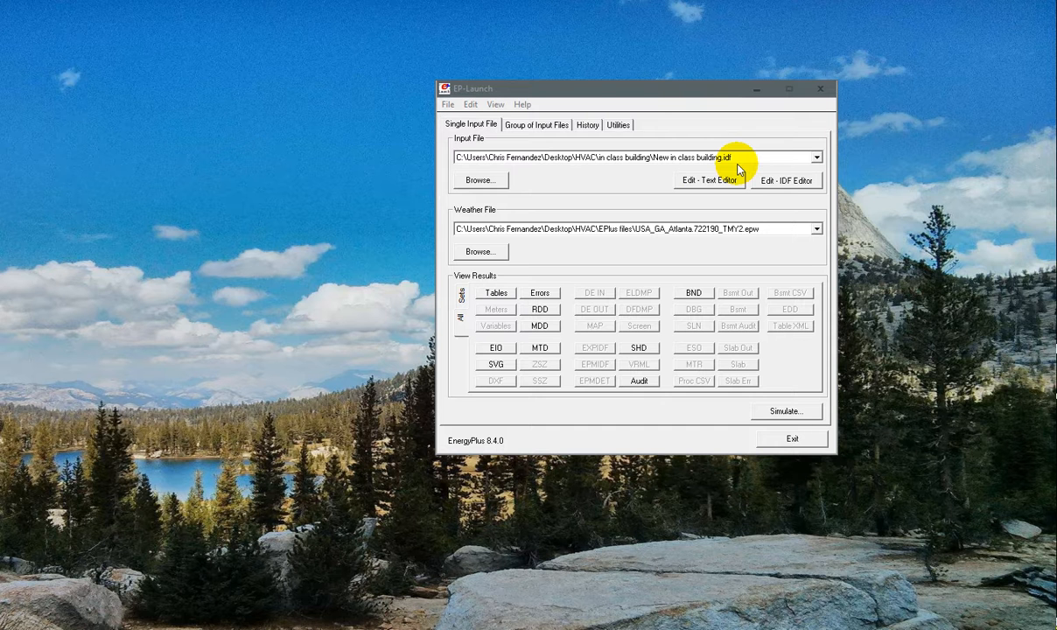
# - Load "in class building" from the "2016 instructions" folder inside "in class building" on the GOOSE (F:) drive as the input file
pyautogui.click(473, 178)
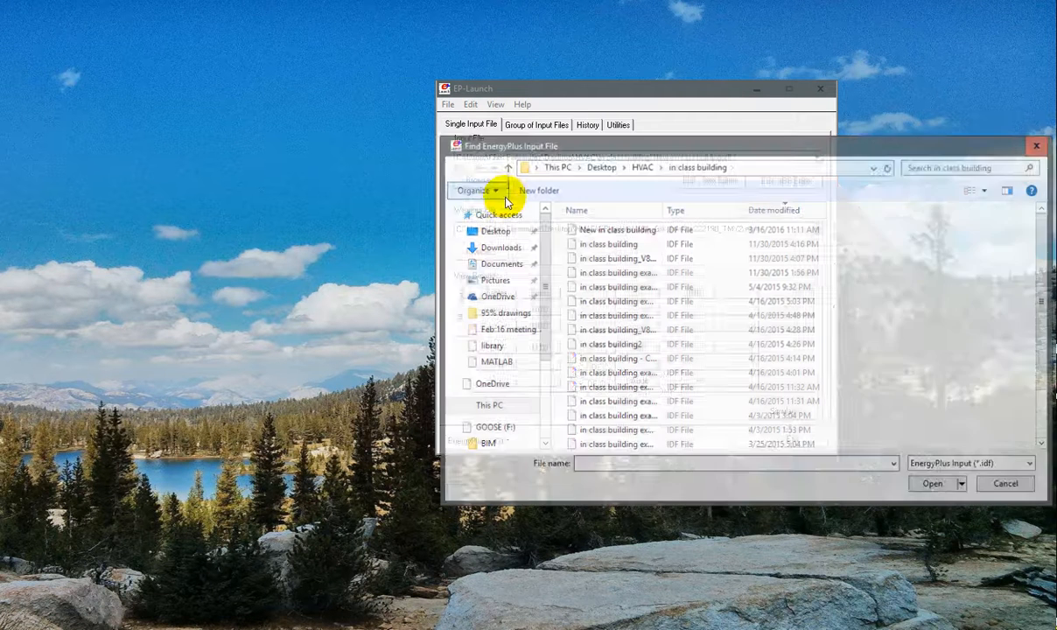
pyautogui.moveTo(547, 144); pyautogui.dragTo(398, 125)
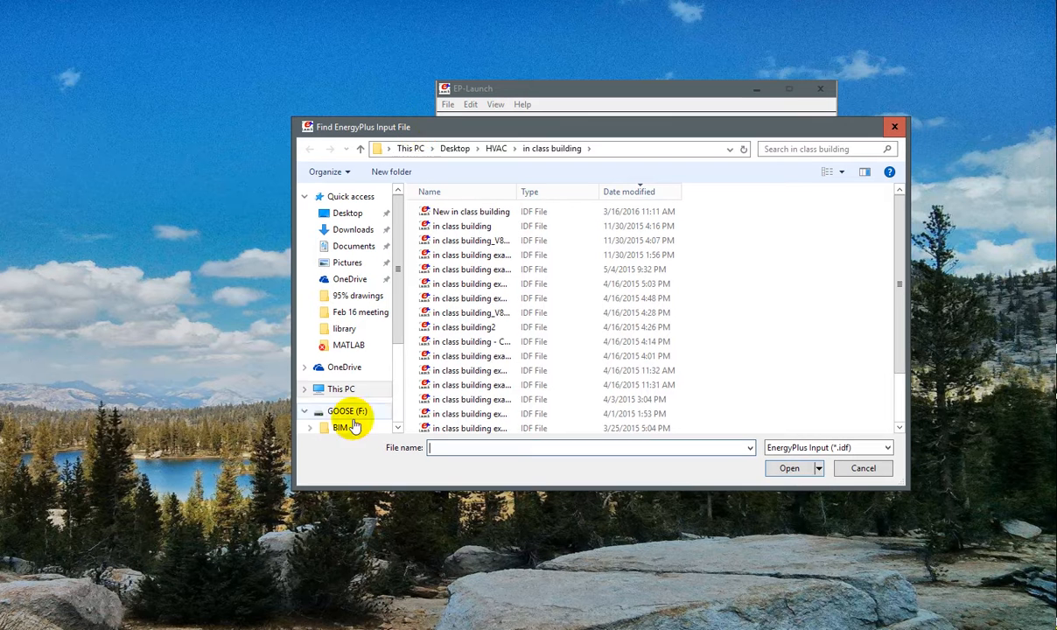
pyautogui.click(350, 413)
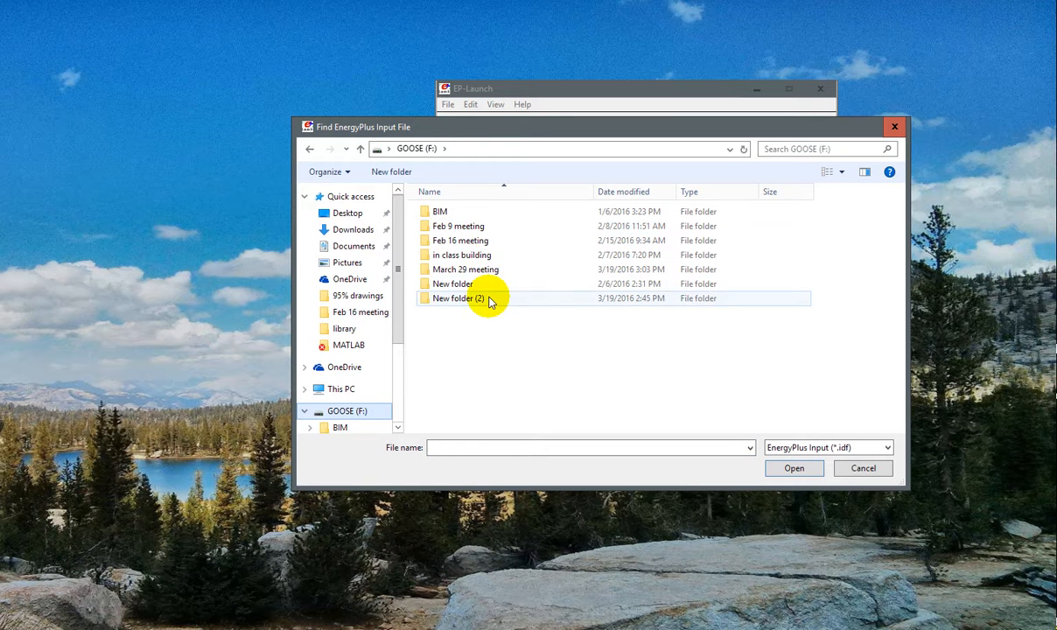
pyautogui.doubleClick(502, 255)
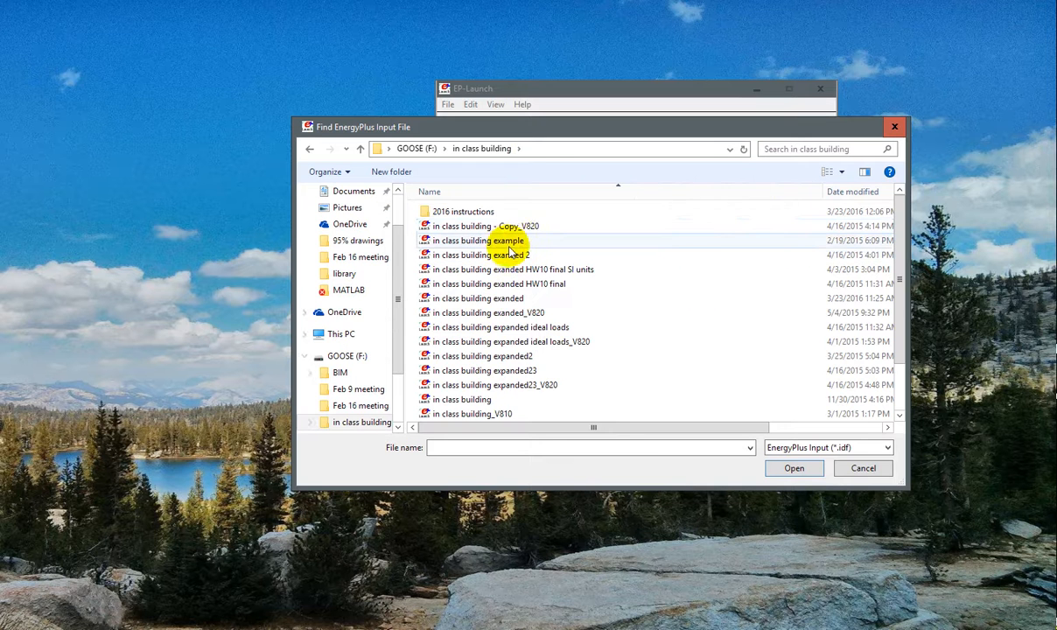
pyautogui.doubleClick(599, 213)
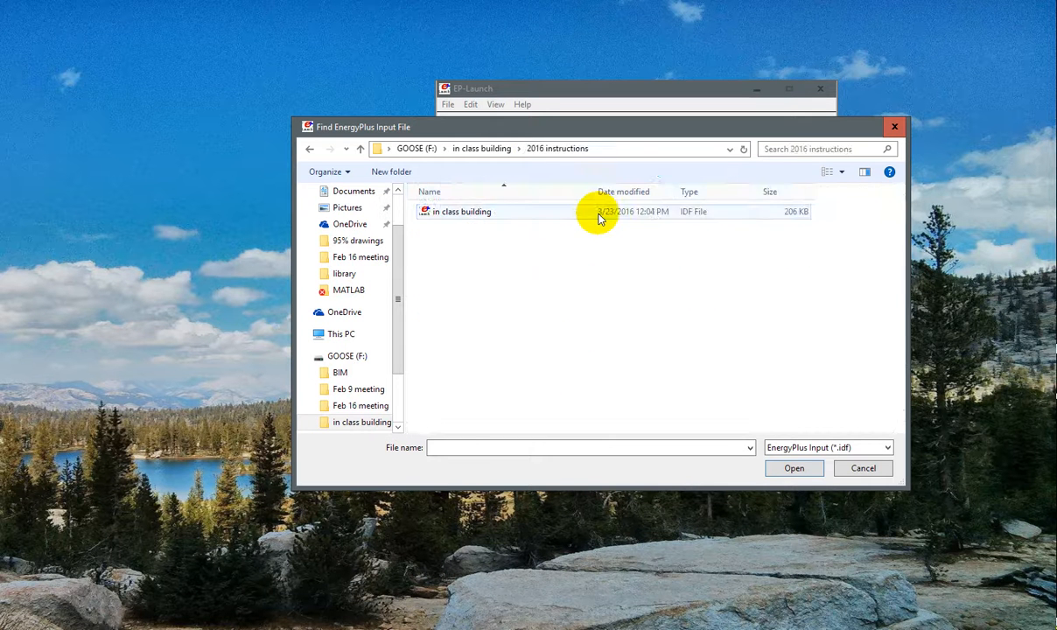
pyautogui.doubleClick(599, 216)
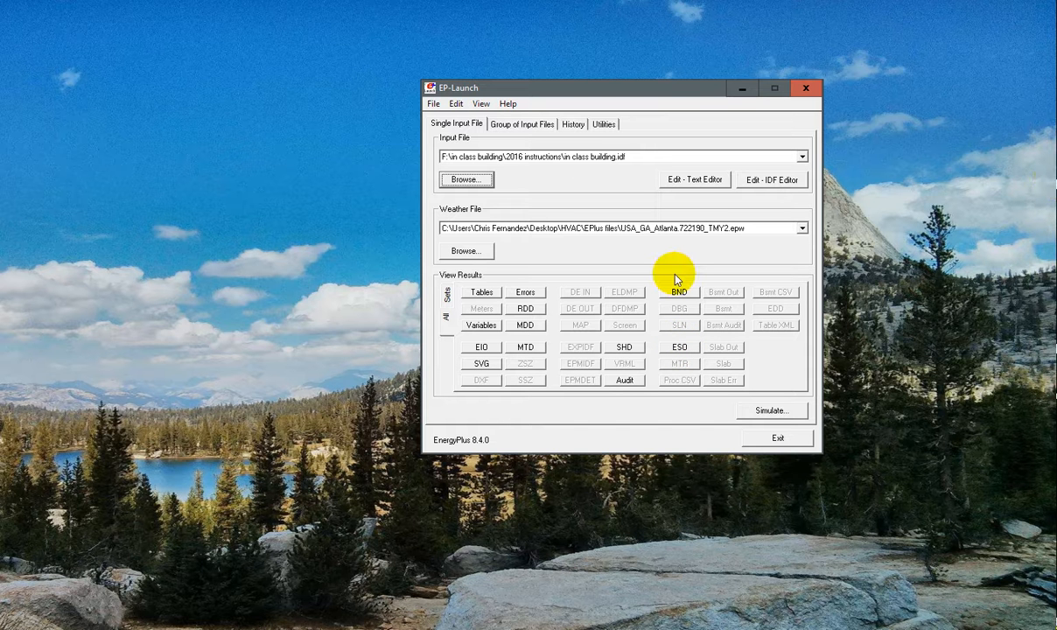
# - Open the input file in the IDF Editor, fit the editor window to the screen and maximize the document inside it
pyautogui.click(765, 181)
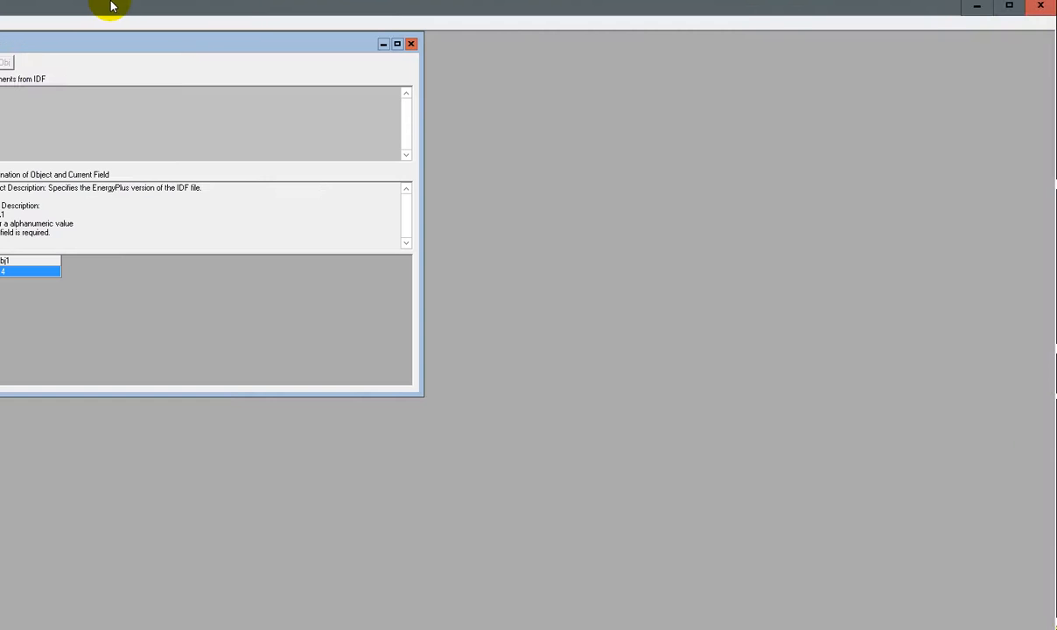
pyautogui.moveTo(106, 6); pyautogui.dragTo(51, 97)
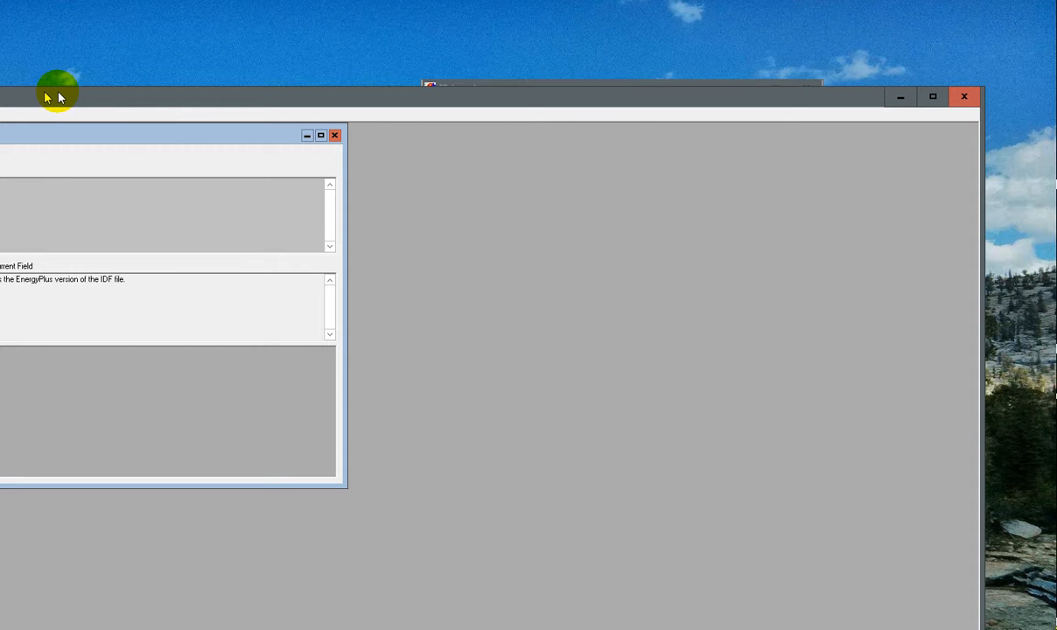
pyautogui.moveTo(51, 97); pyautogui.dragTo(53, 1)
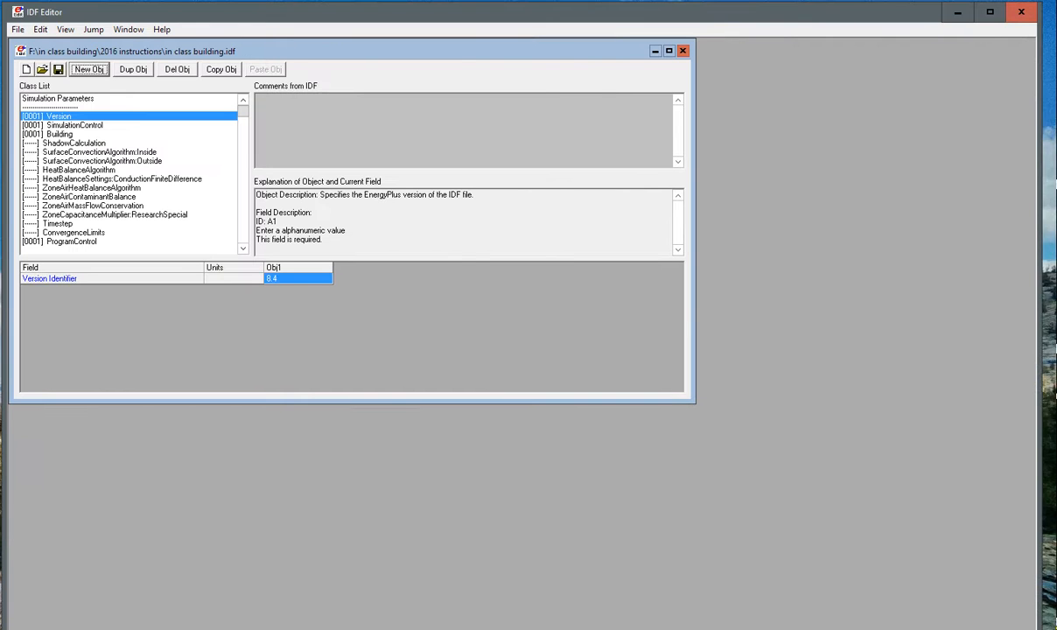
pyautogui.moveTo(1032, 629); pyautogui.dragTo(1046, 622)
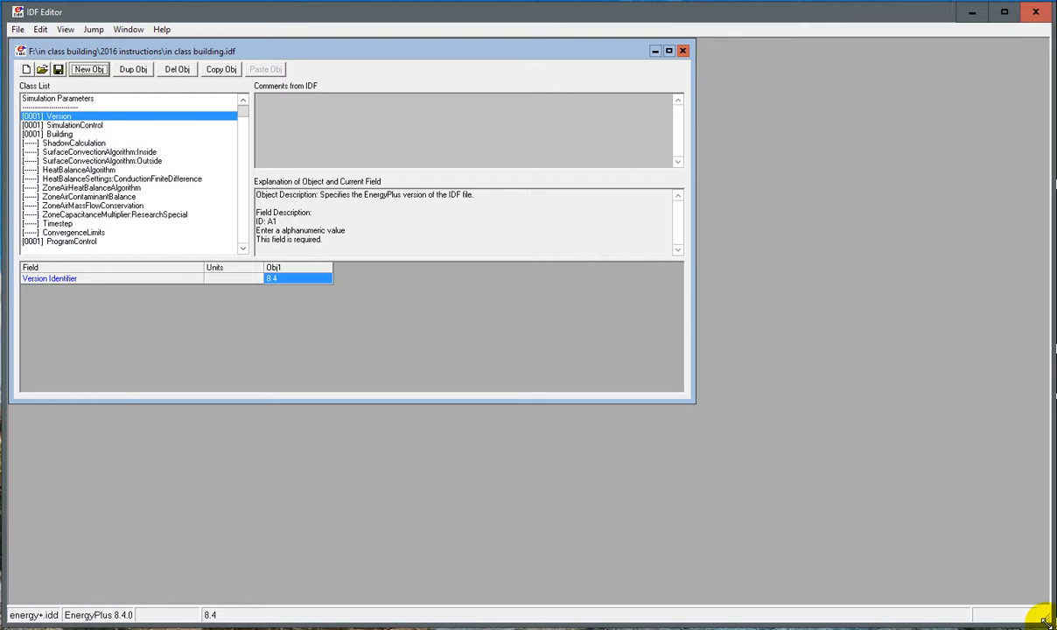
pyautogui.click(668, 50)
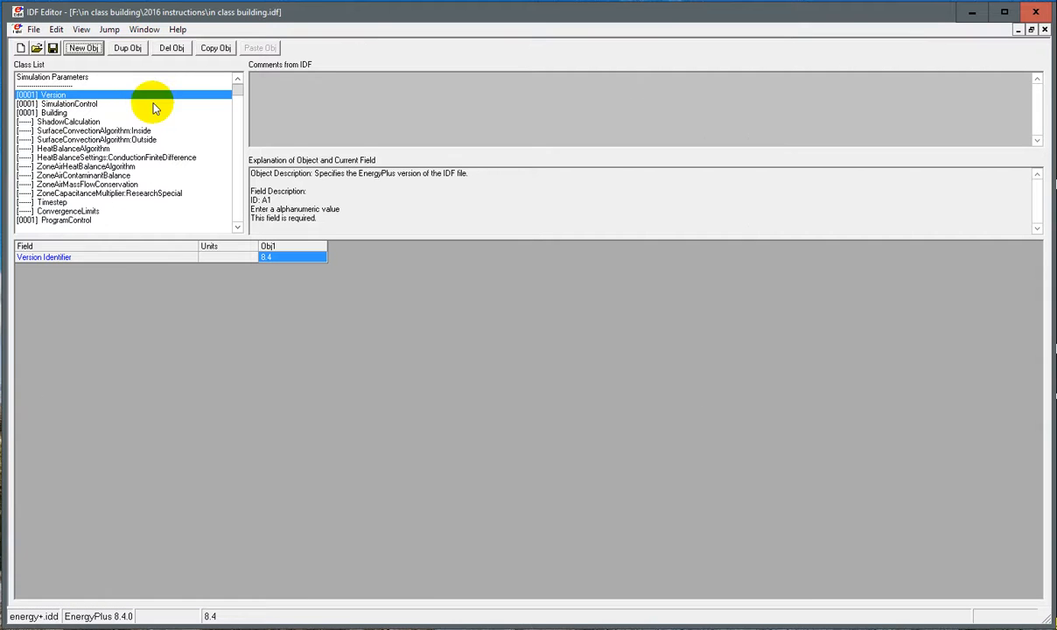
# - Set the editor's displayed units to Inch-Pound
pyautogui.click(93, 32)
pyautogui.click(94, 33)
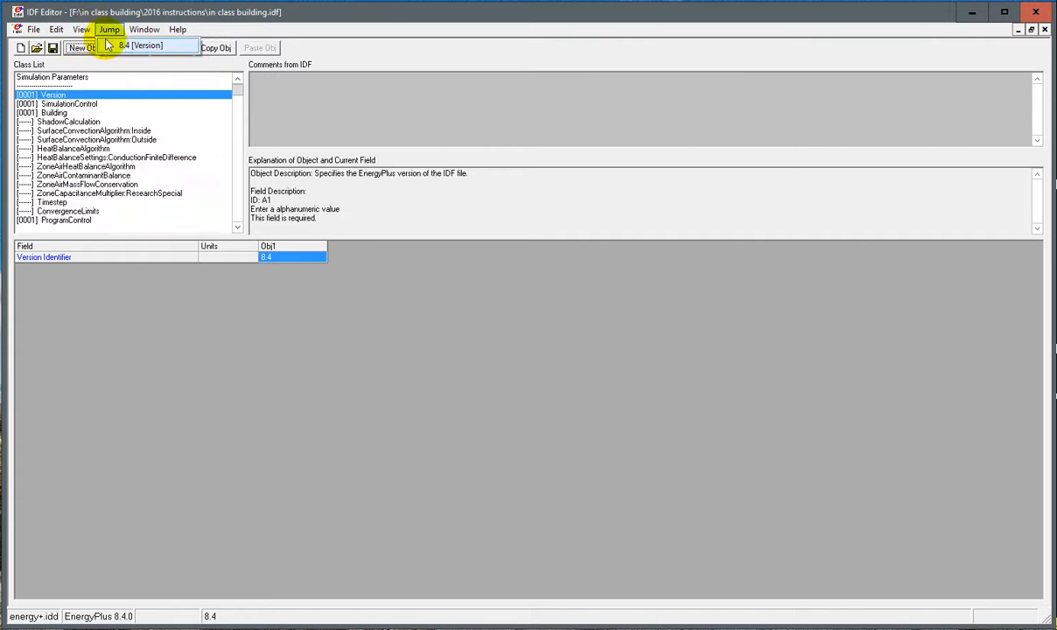
pyautogui.click(81, 30)
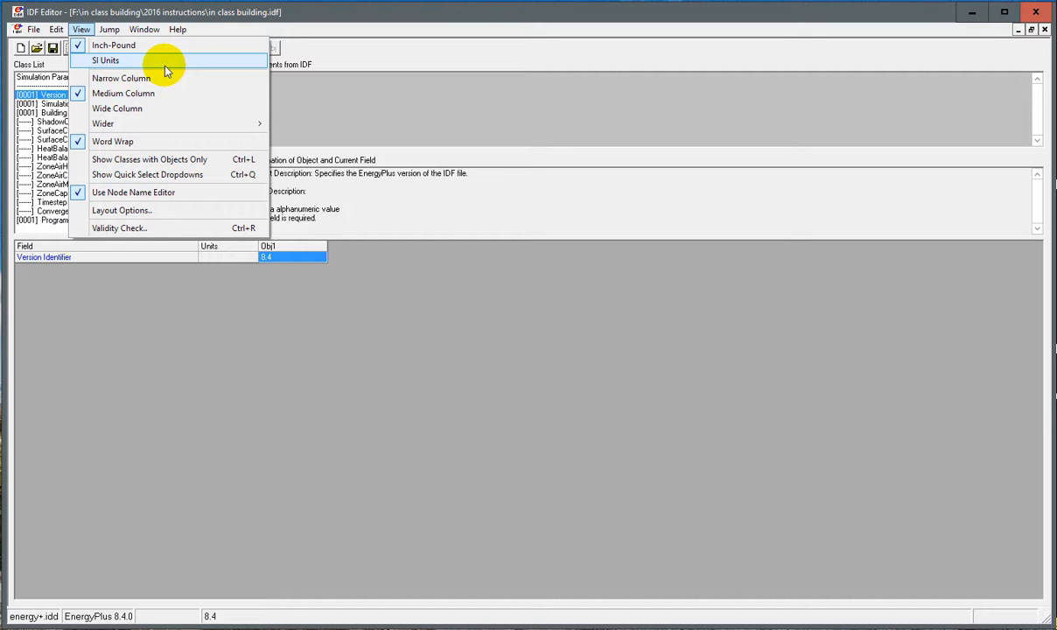
pyautogui.click(134, 45)
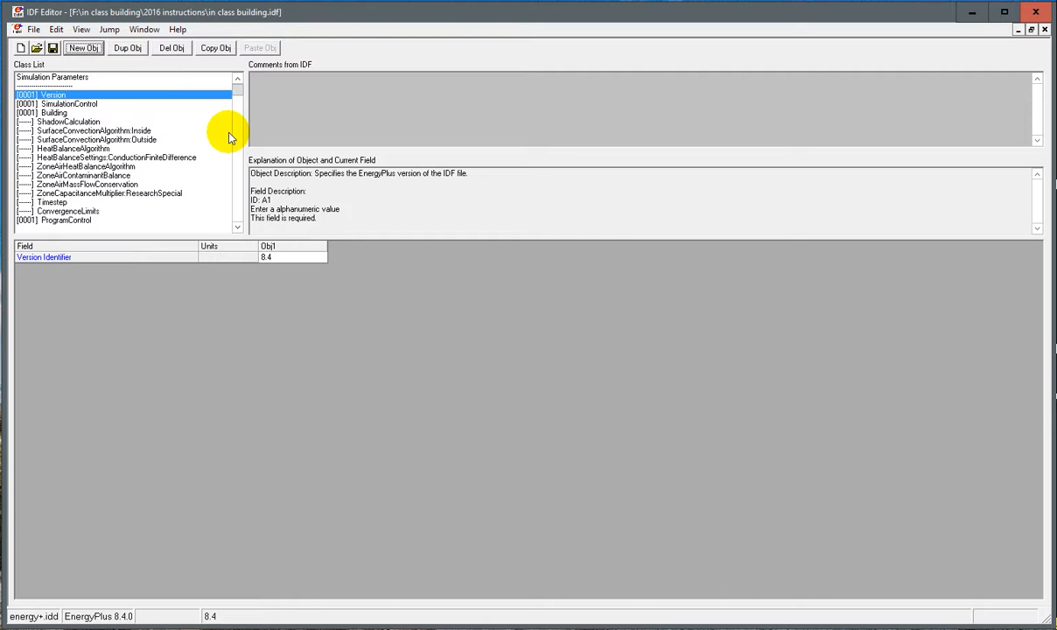
# - Examine the sizing and run options of the SimulationControl object
pyautogui.click(116, 104)
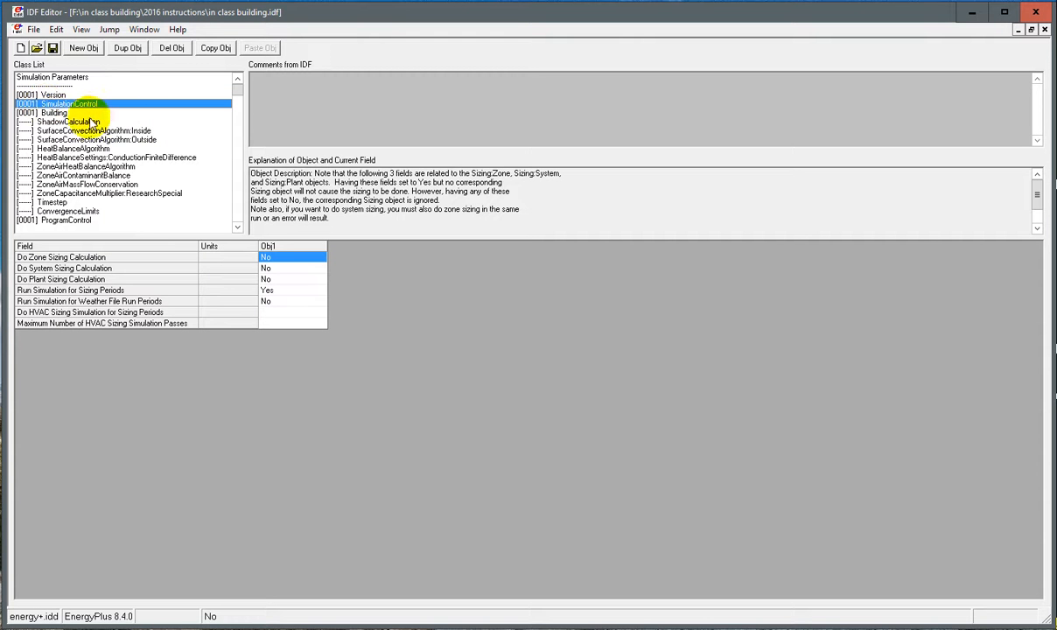
pyautogui.click(271, 256)
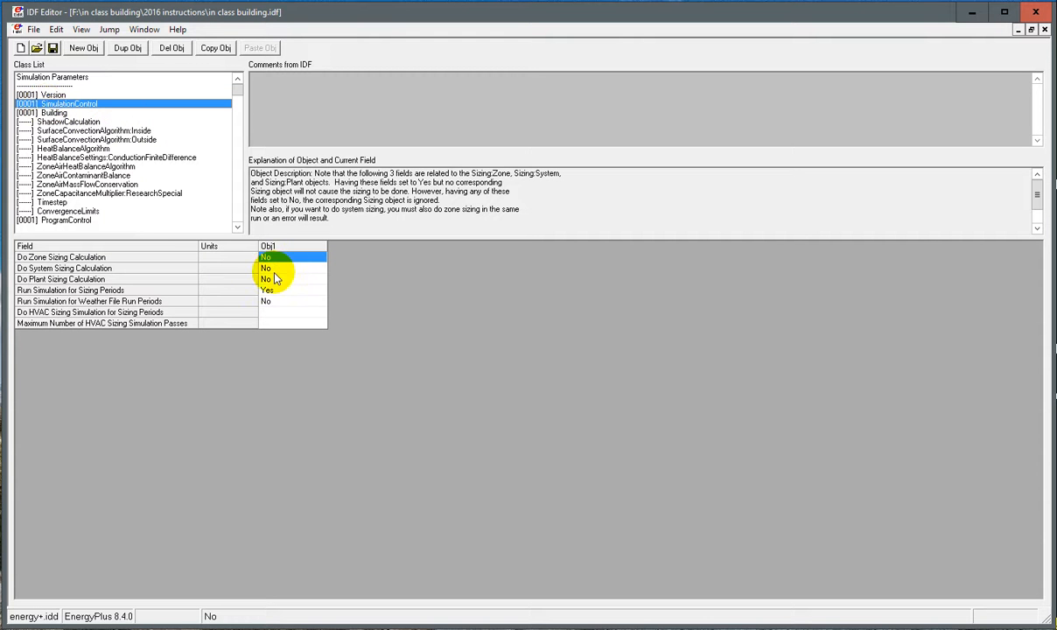
pyautogui.click(282, 262)
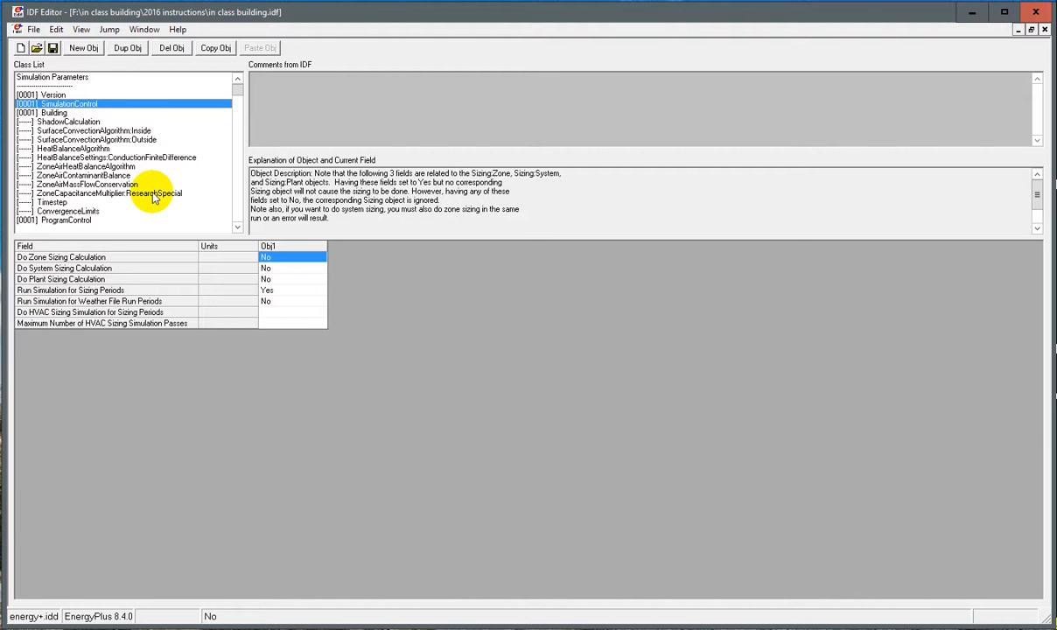
# - Show the Site:Location object under Location and Climate and inspect its Name field
pyautogui.scroll(-4, 151, 191)
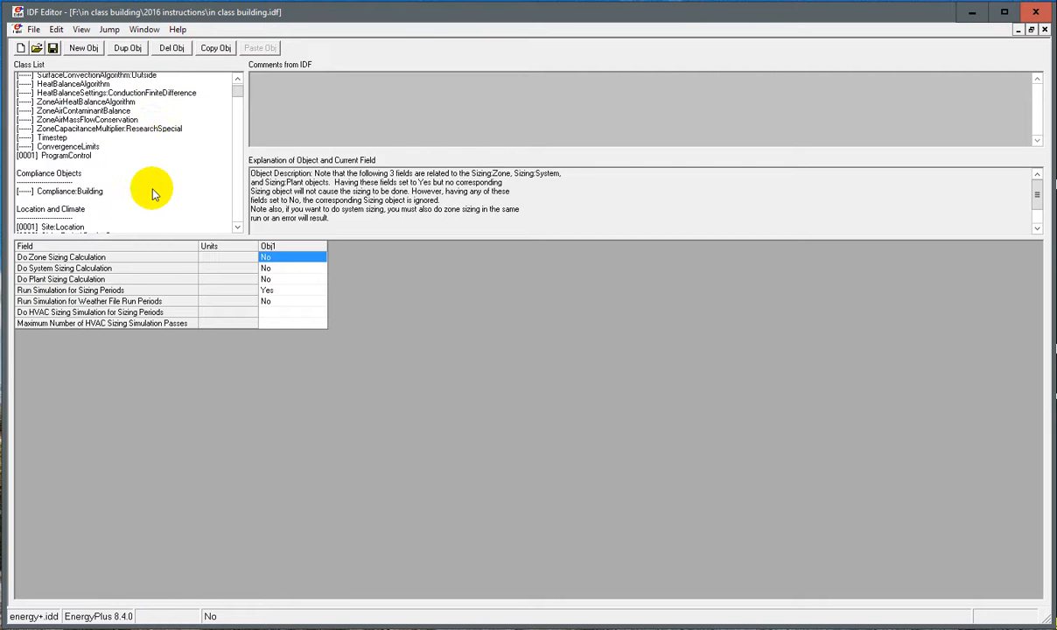
pyautogui.click(153, 186)
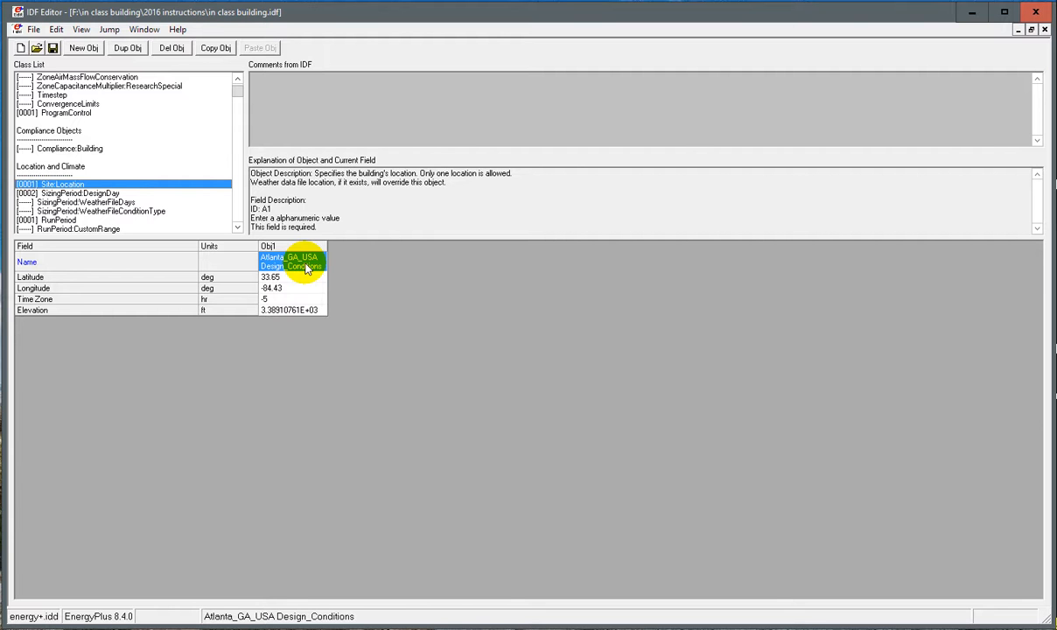
pyautogui.doubleClick(305, 266)
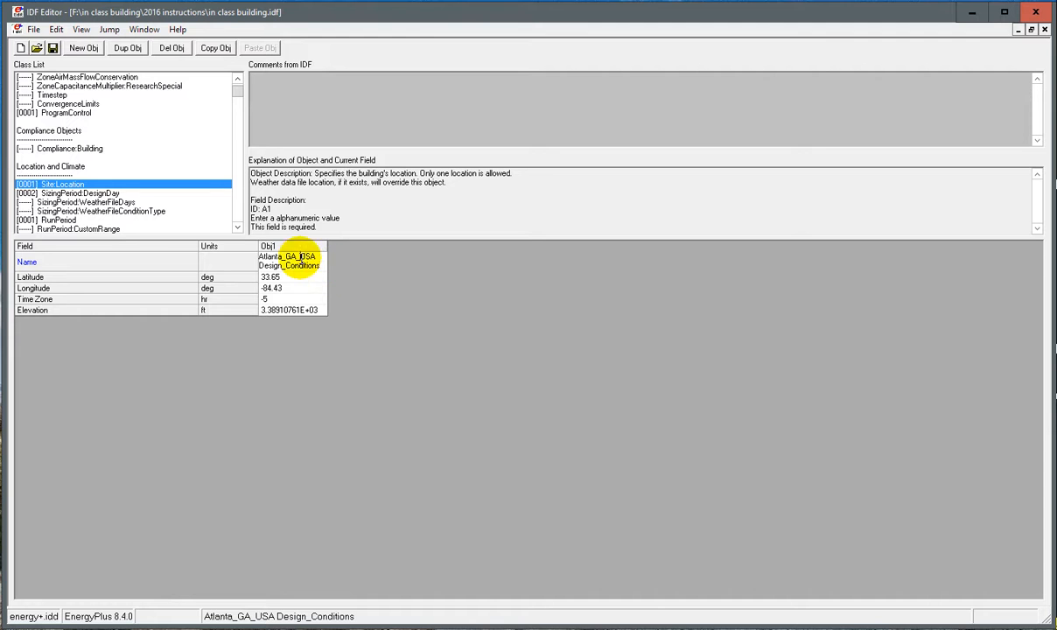
# - Widen the object value columns to 30 so the full location name fits on one line
pyautogui.moveTo(326, 247); pyautogui.dragTo(439, 251)
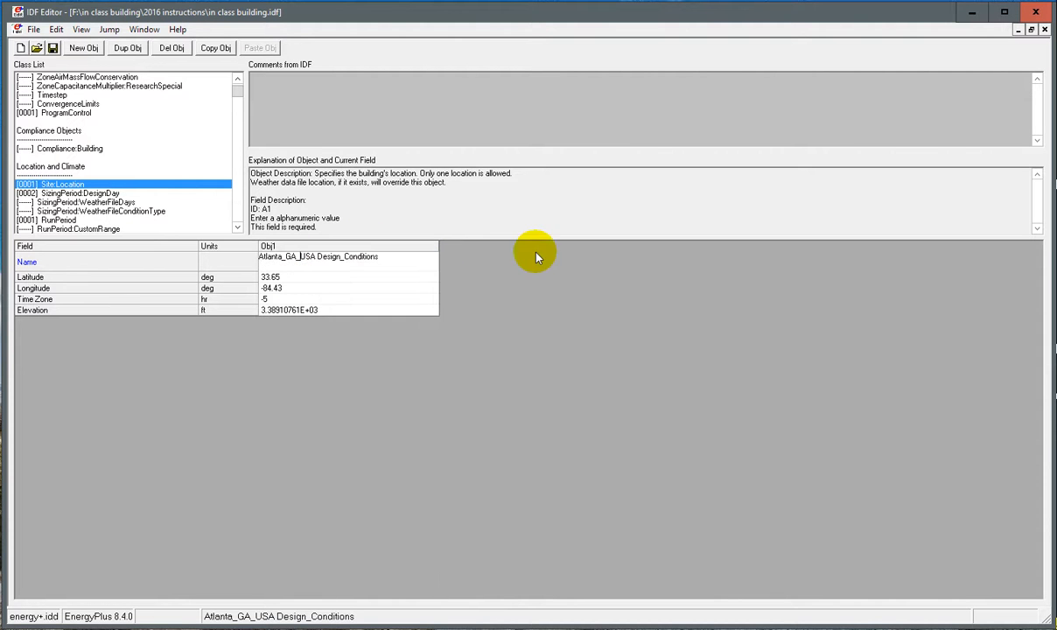
pyautogui.click(80, 29)
pyautogui.click(105, 108)
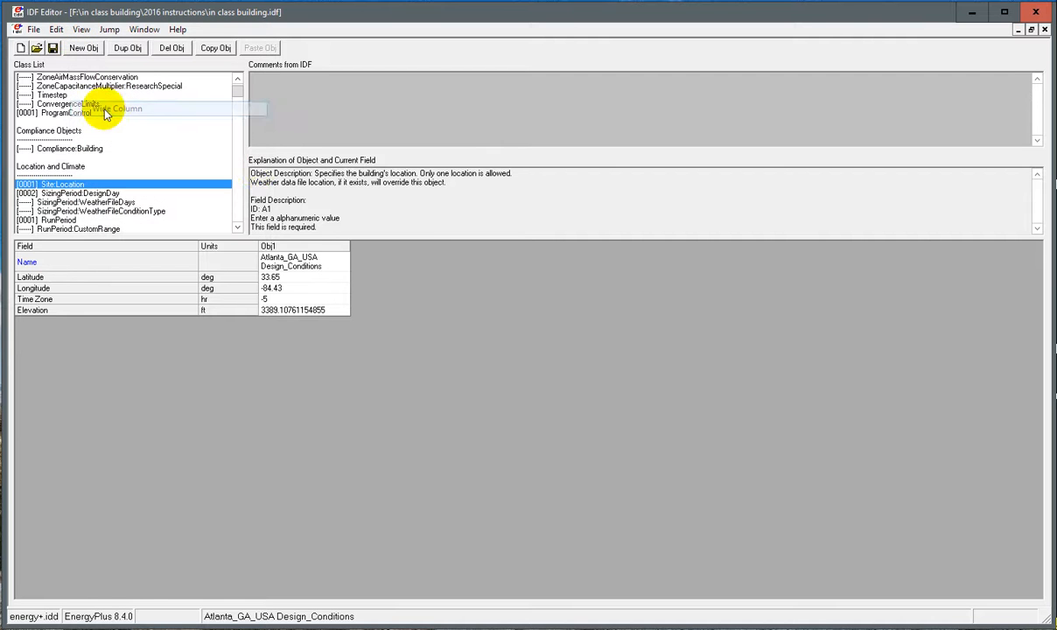
pyautogui.click(81, 30)
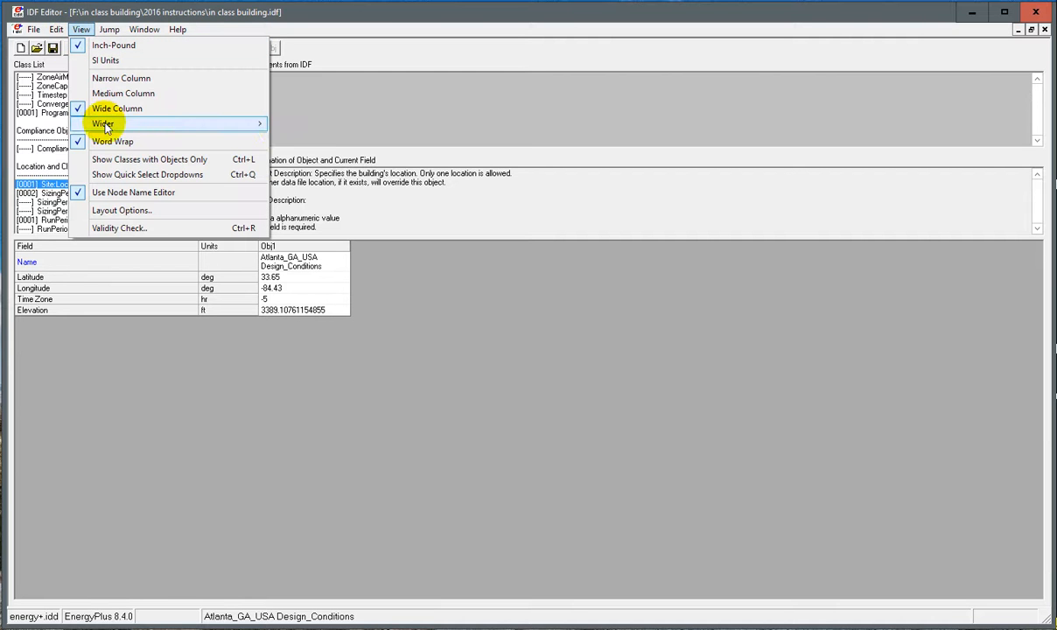
pyautogui.moveTo(229, 127)
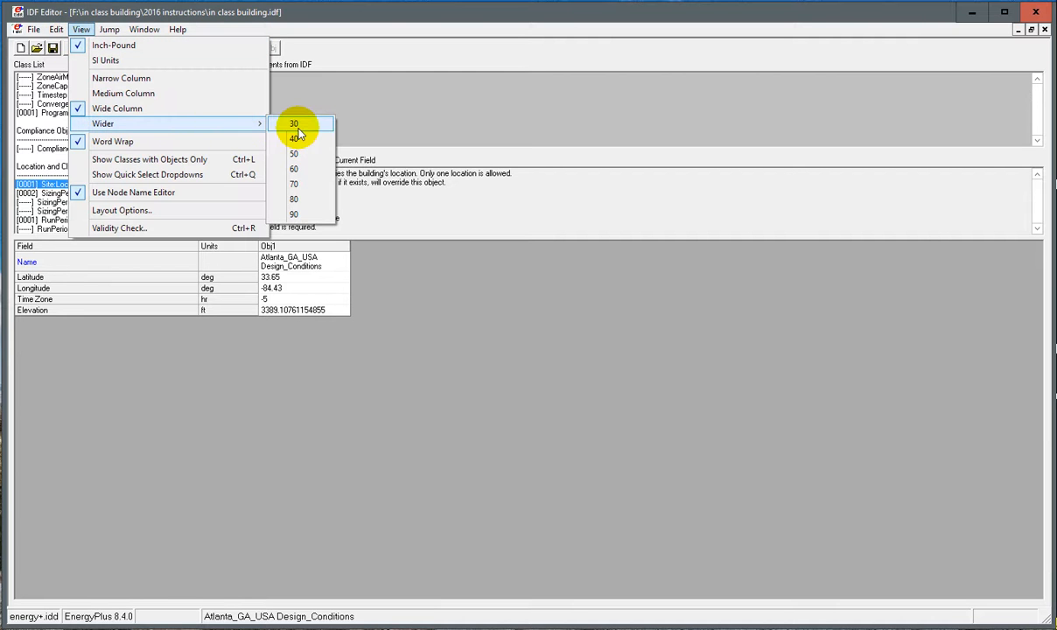
pyautogui.click(288, 129)
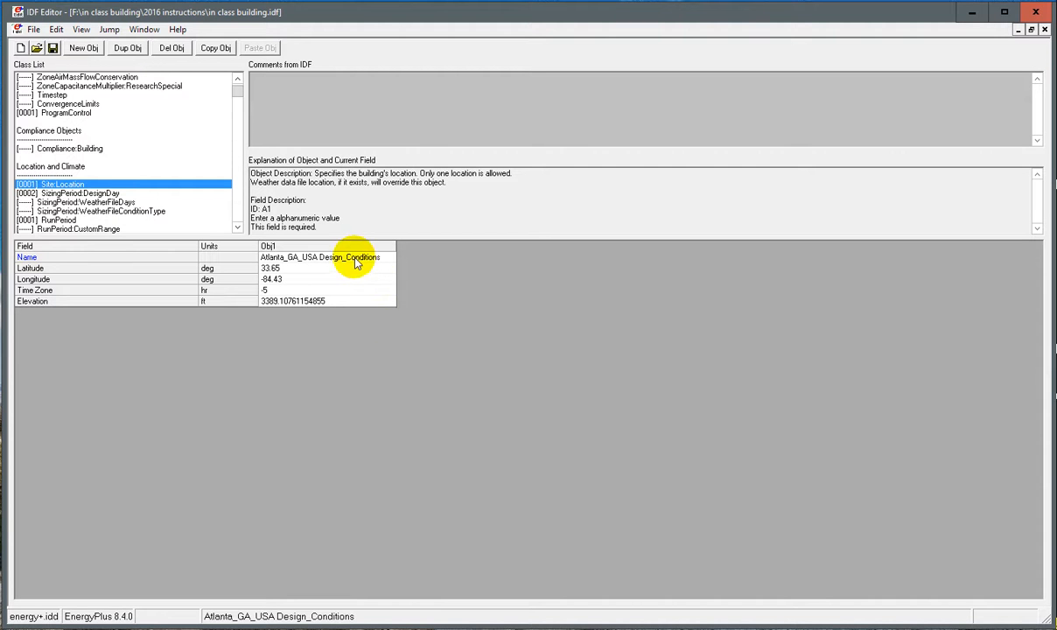
# - Add a new SizingPeriod:DesignDay object and name it "example"
pyautogui.click(108, 194)
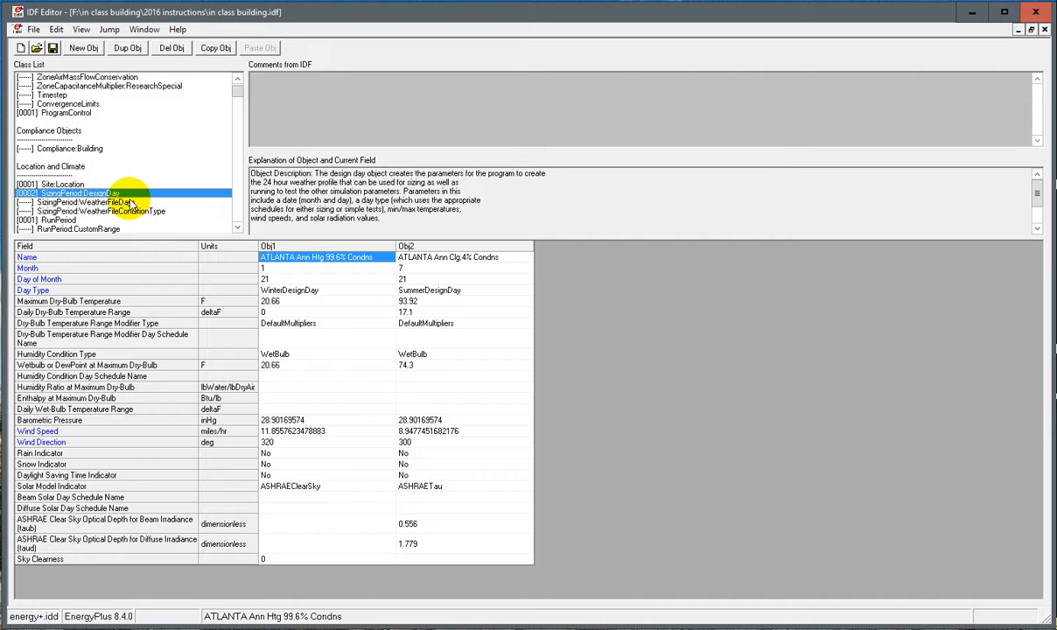
pyautogui.click(82, 49)
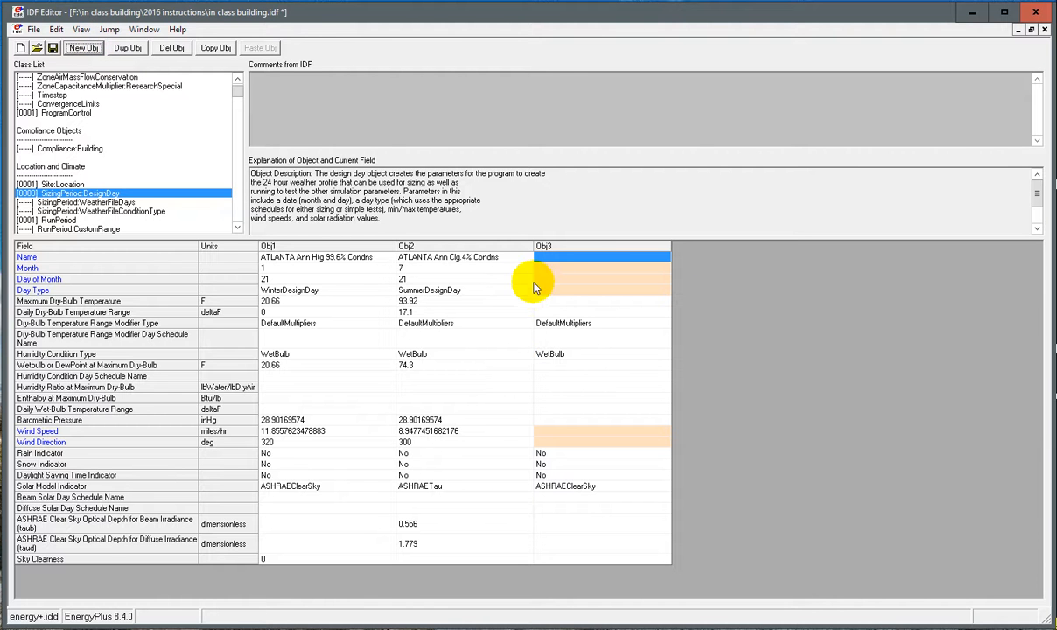
pyautogui.click(560, 323)
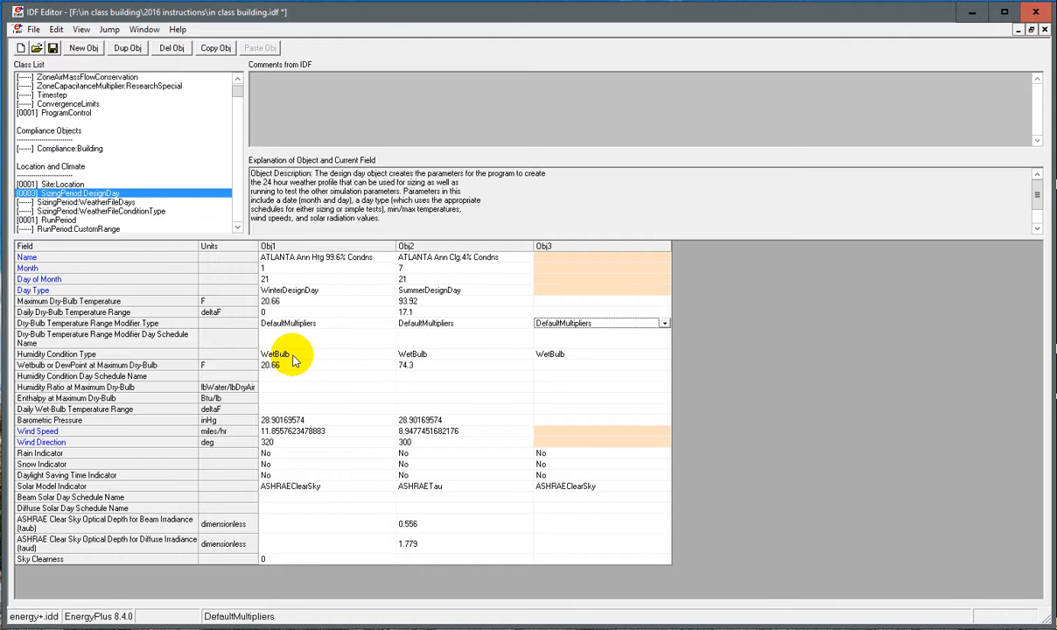
pyautogui.click(271, 377)
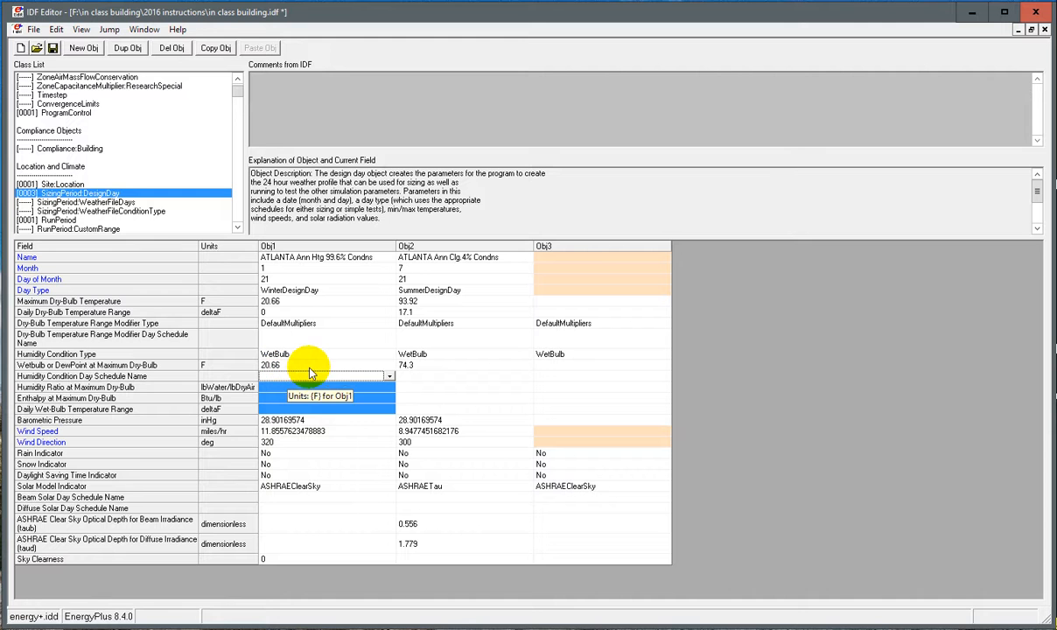
pyautogui.click(584, 259)
pyautogui.click(583, 259)
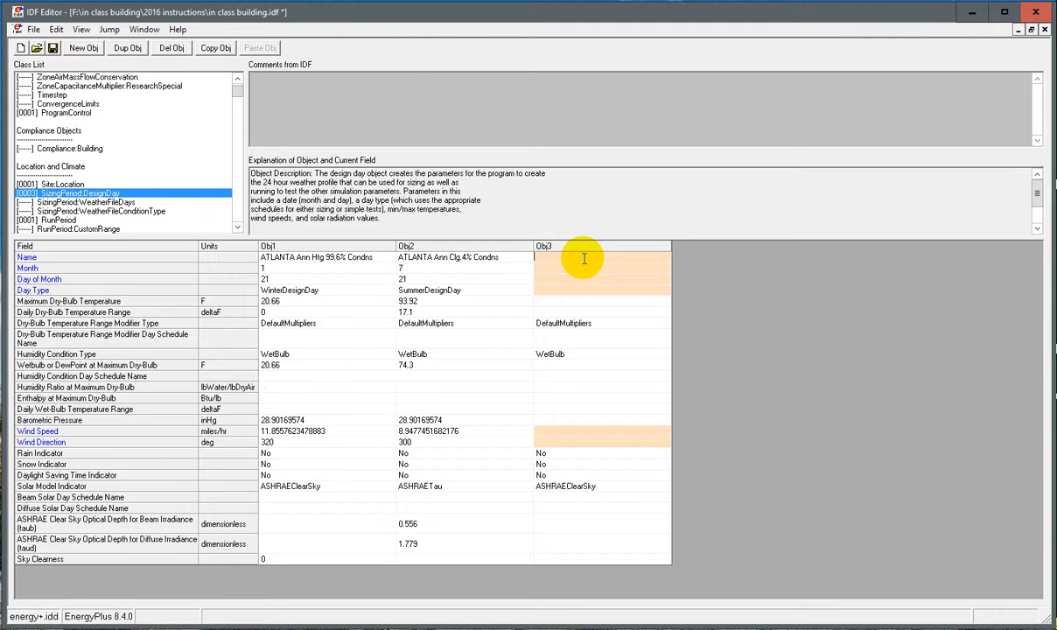
pyautogui.write('example')
pyautogui.press('Tab')
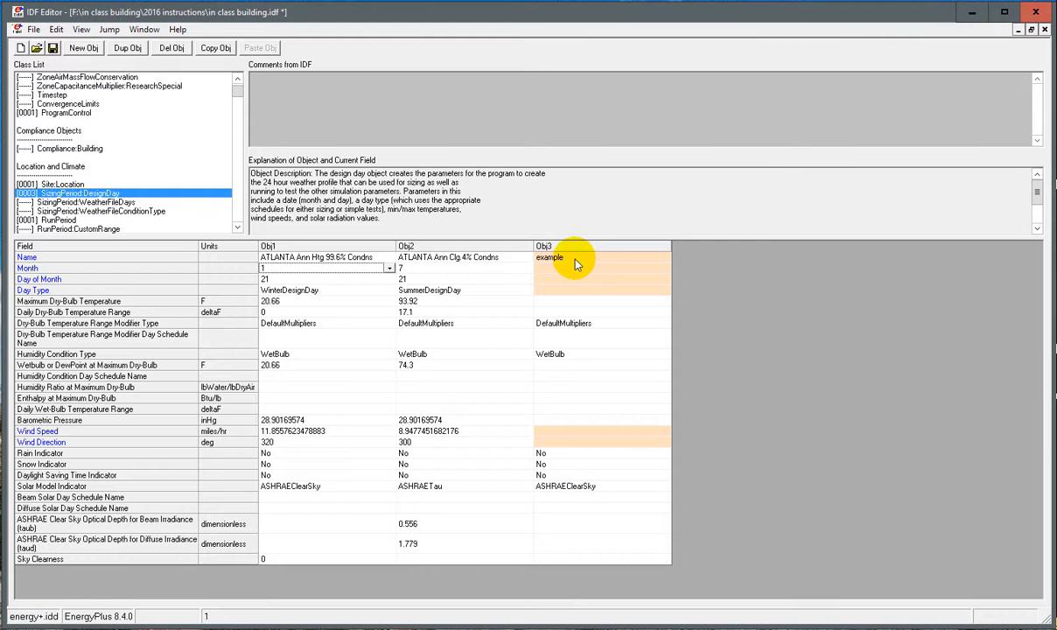
# - Set the example design day's Month to 1 and Day of Month to 1
pyautogui.click(582, 267)
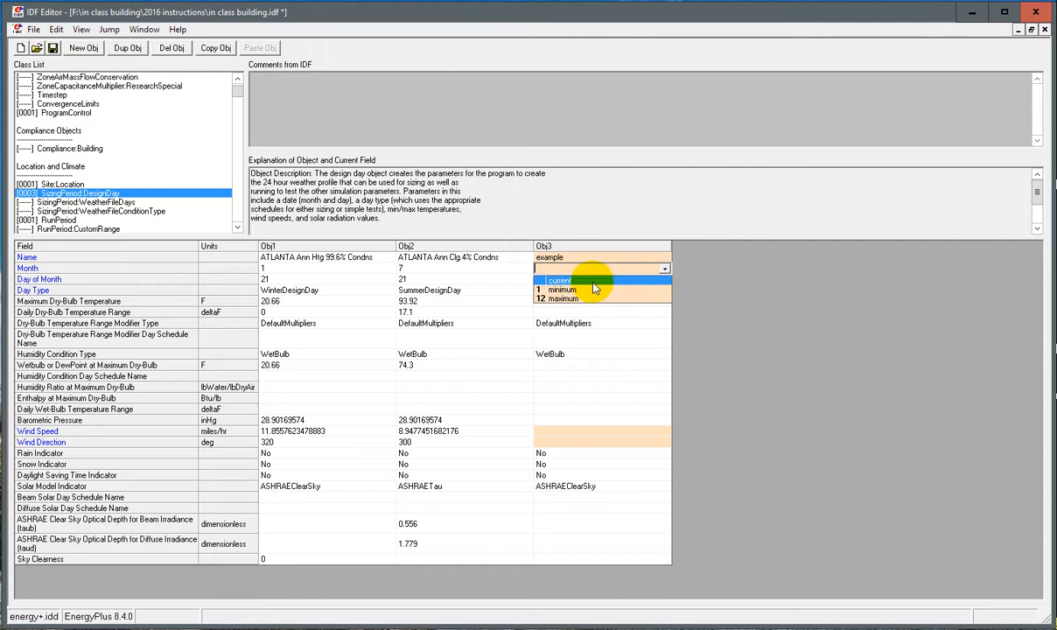
pyautogui.click(593, 280)
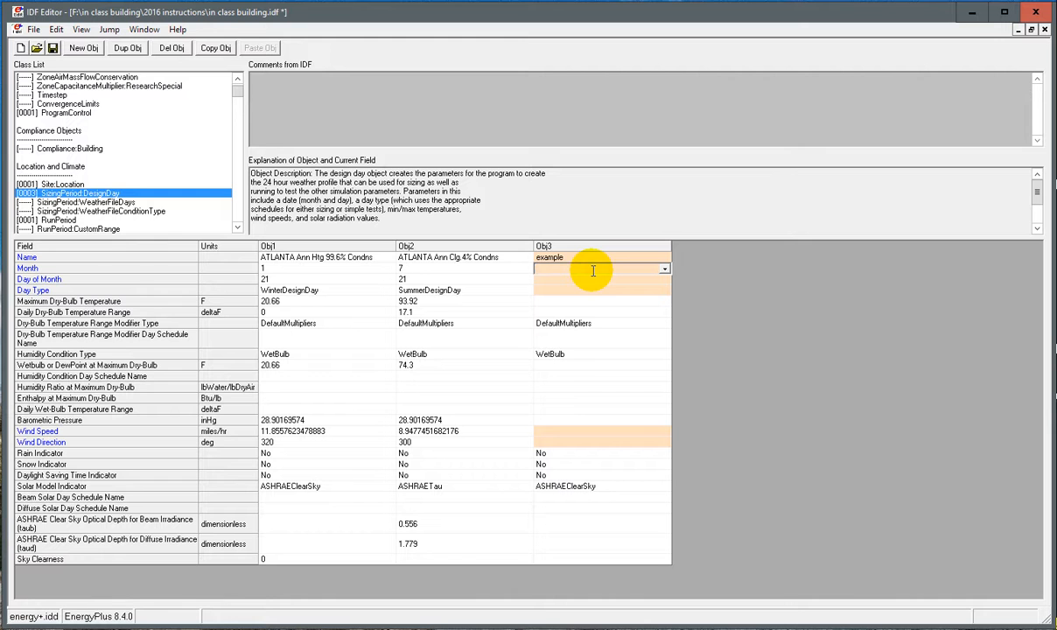
pyautogui.write('1')
pyautogui.click(593, 277)
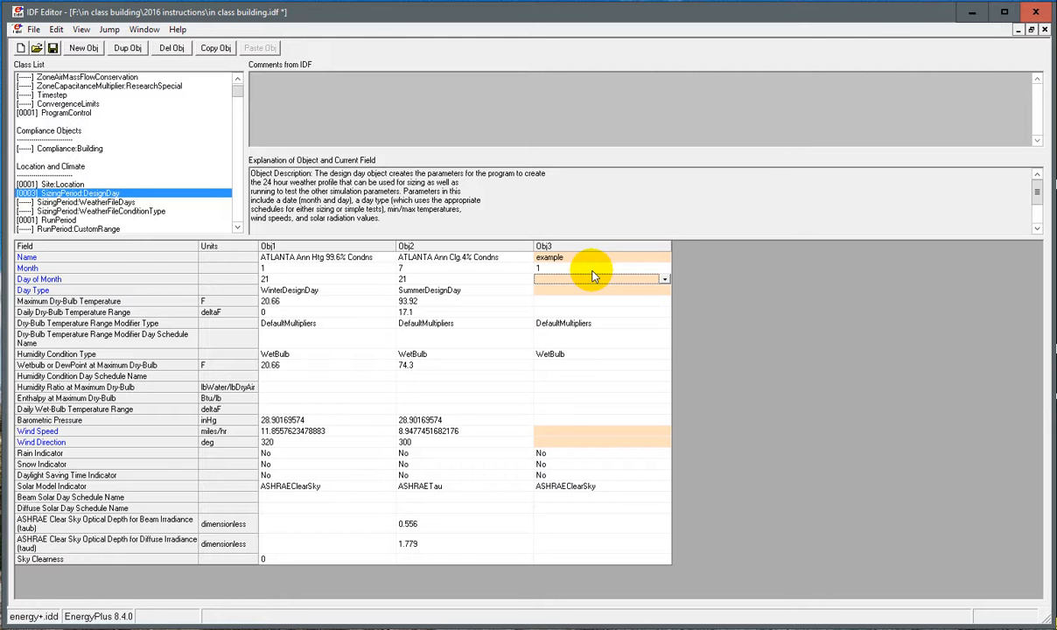
pyautogui.write('1')
pyautogui.press('Return')
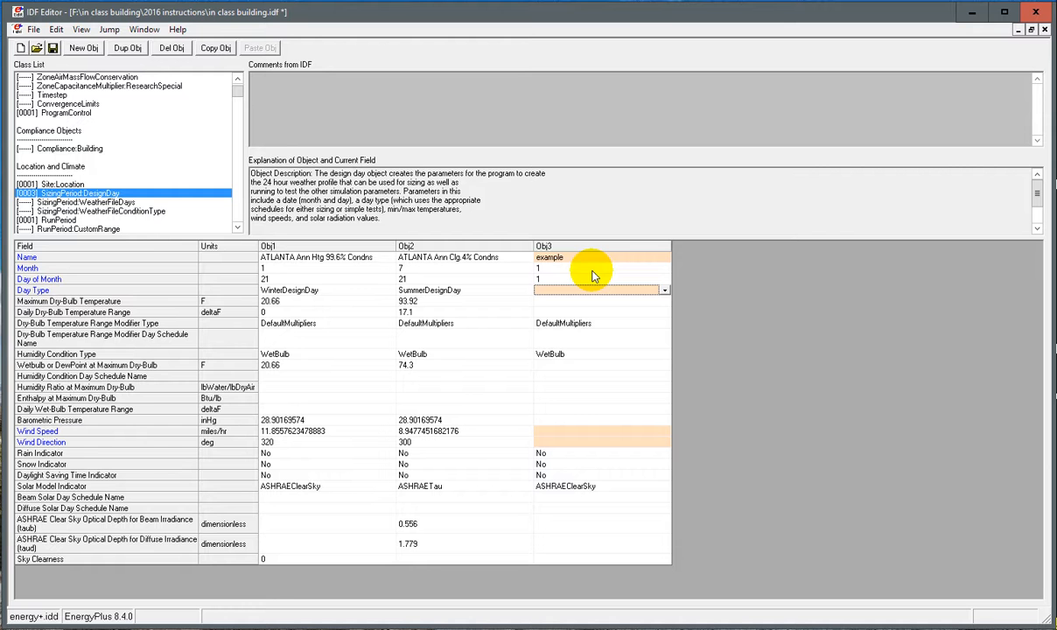
# - Set the example design day's Day Type to WinterDesignDay
pyautogui.click(665, 290)
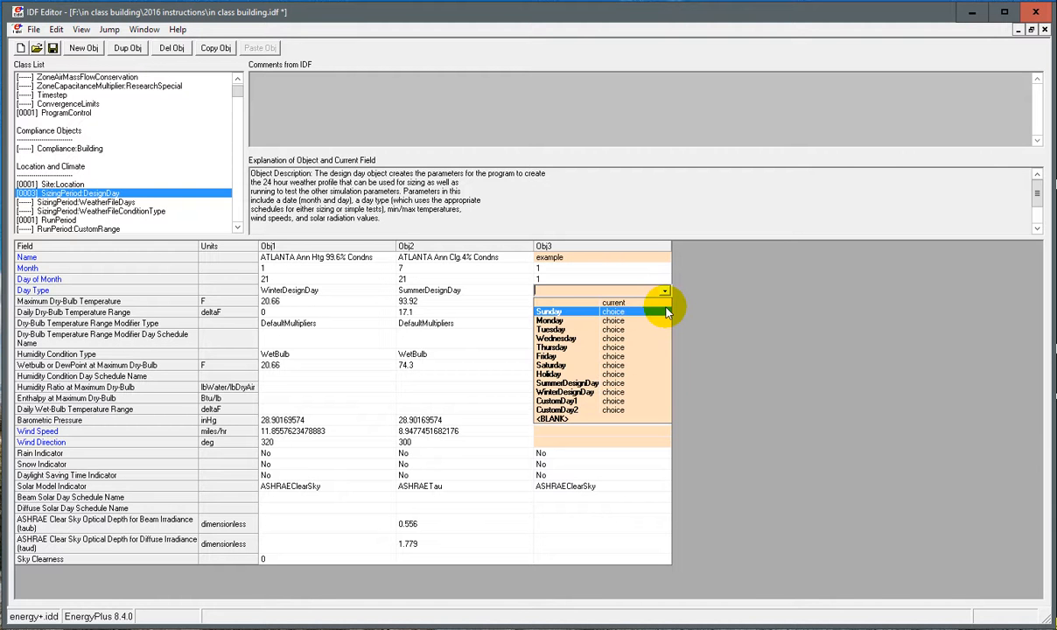
pyautogui.click(658, 392)
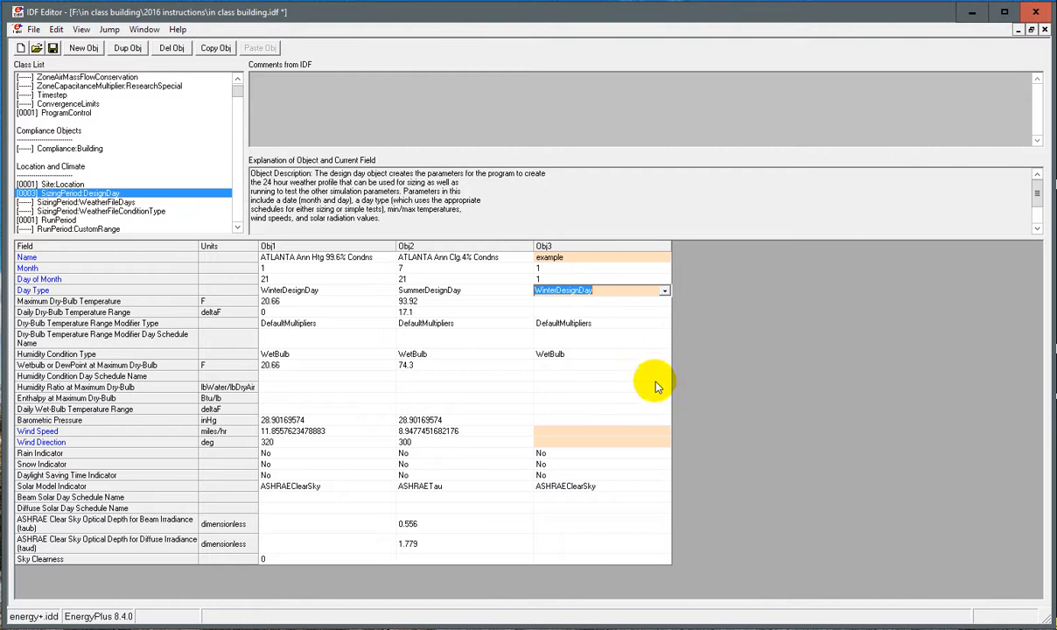
# - Examine the design day fields for dry-bulb temperature and range, humidity condition type, barometric pressure and wind speed
pyautogui.click(560, 301)
pyautogui.click(573, 301)
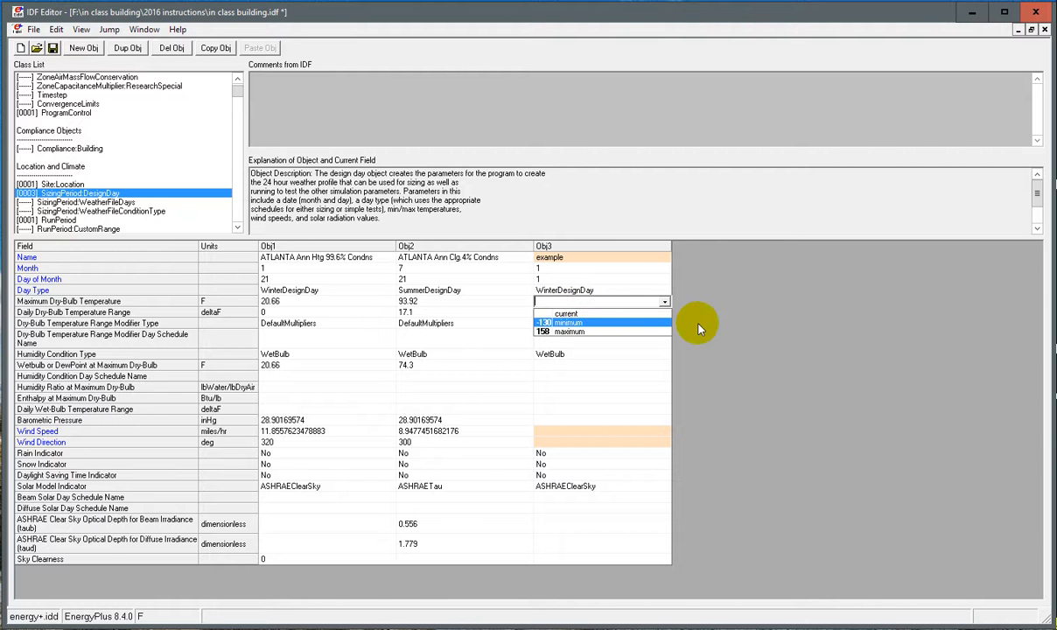
pyautogui.click(773, 323)
pyautogui.click(613, 313)
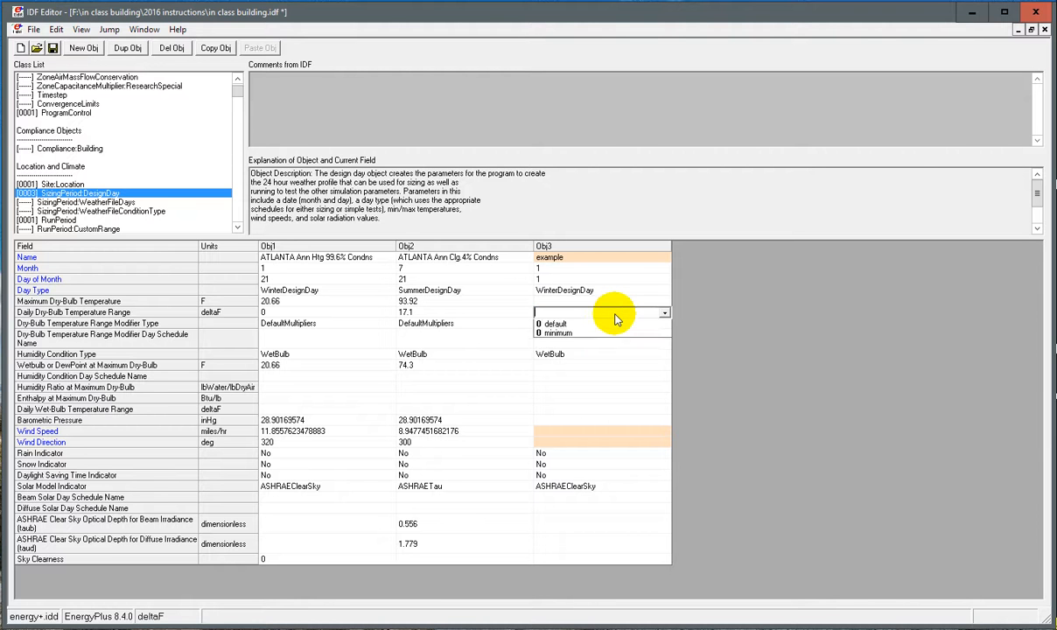
pyautogui.click(725, 333)
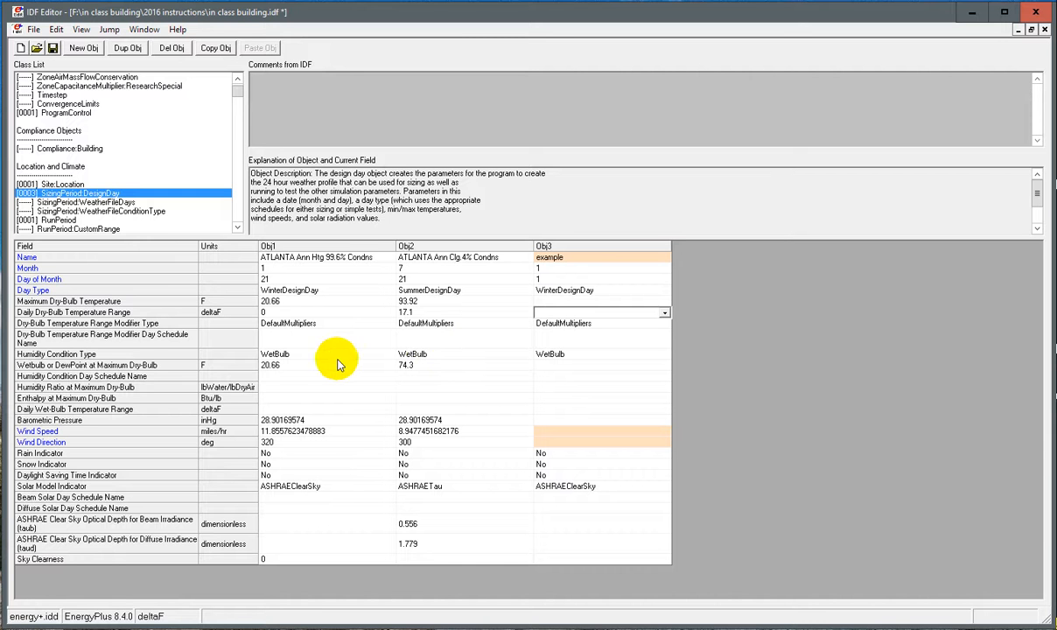
pyautogui.click(549, 354)
pyautogui.click(553, 361)
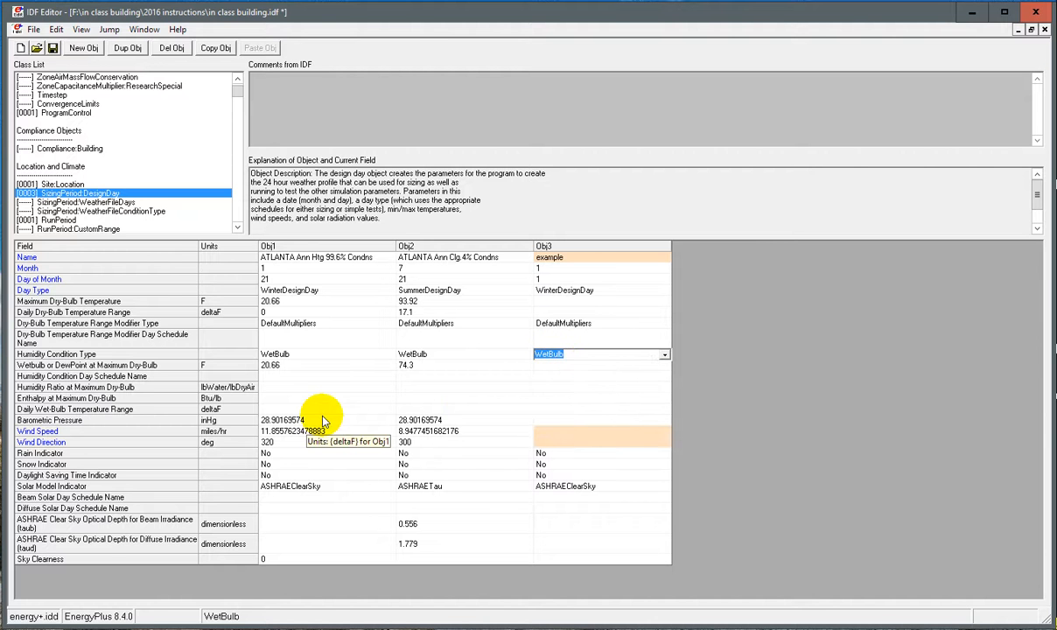
pyautogui.click(308, 420)
pyautogui.click(314, 432)
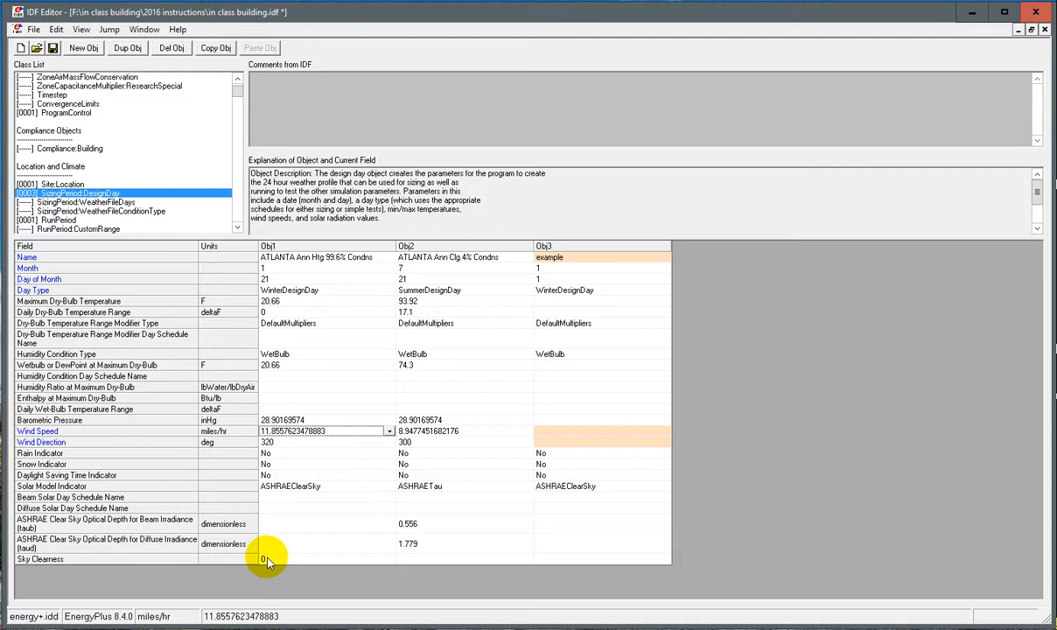
# - Show the RunPeriod object and examine its begin and end dates, start day of week and weather file holiday setting
pyautogui.click(59, 219)
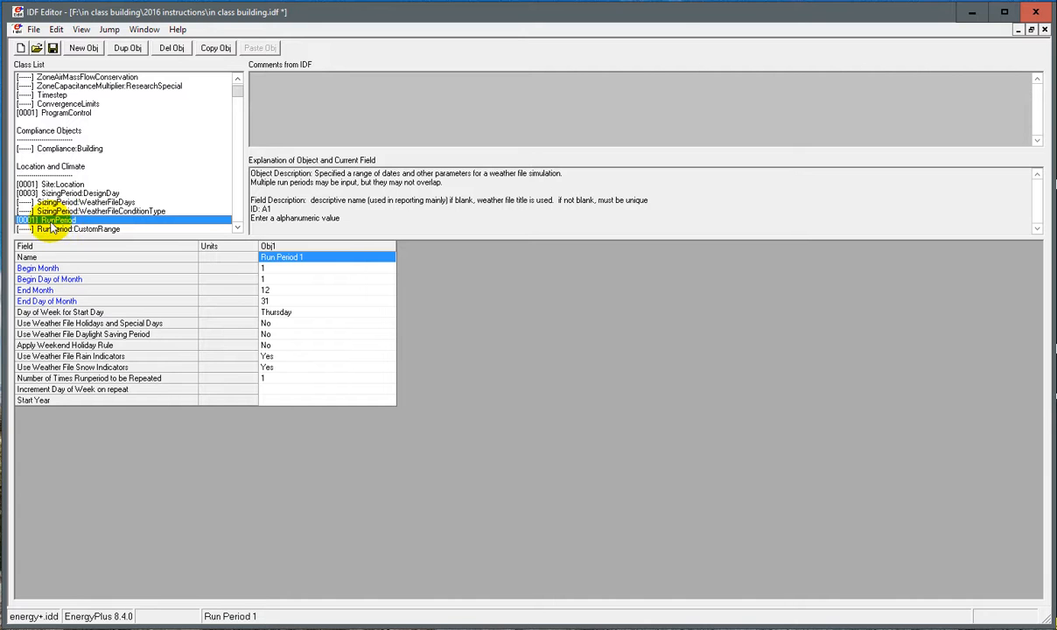
pyautogui.click(341, 268)
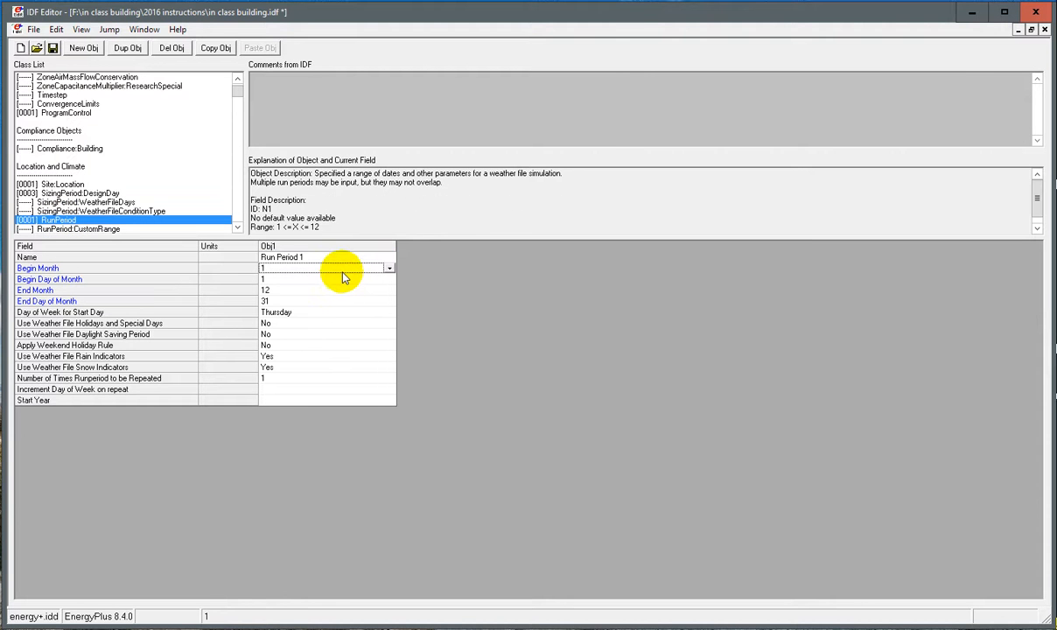
pyautogui.press('Down')
pyautogui.press('Down')
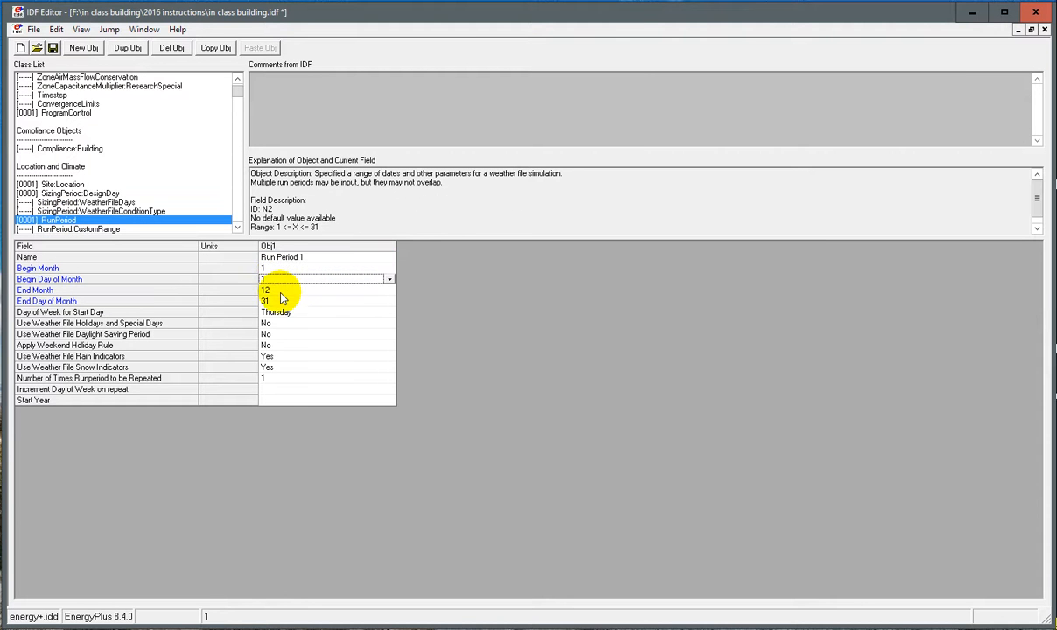
pyautogui.click(290, 302)
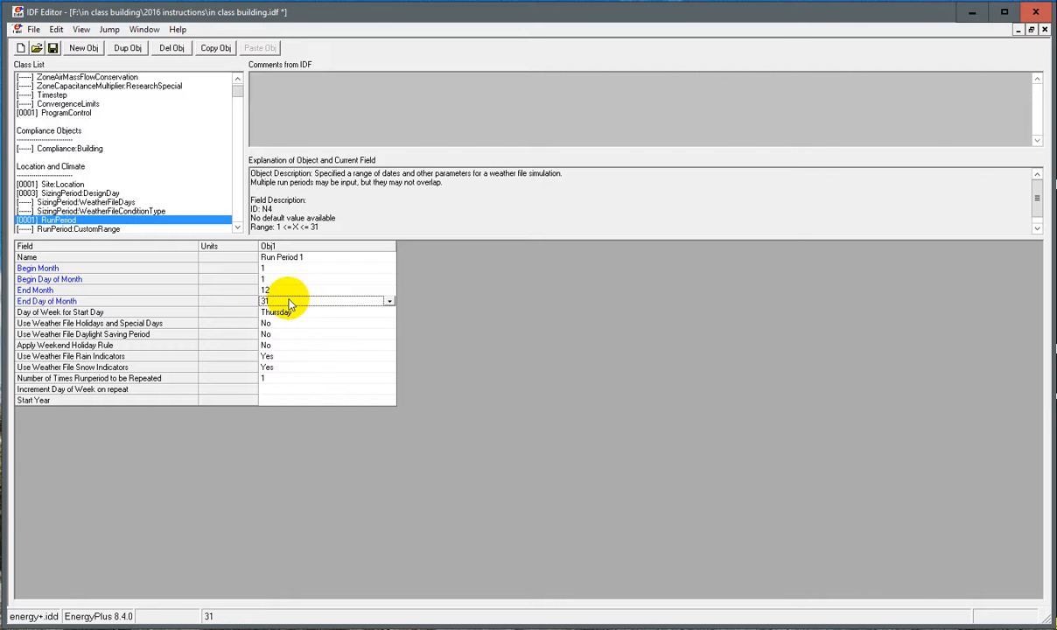
pyautogui.click(296, 313)
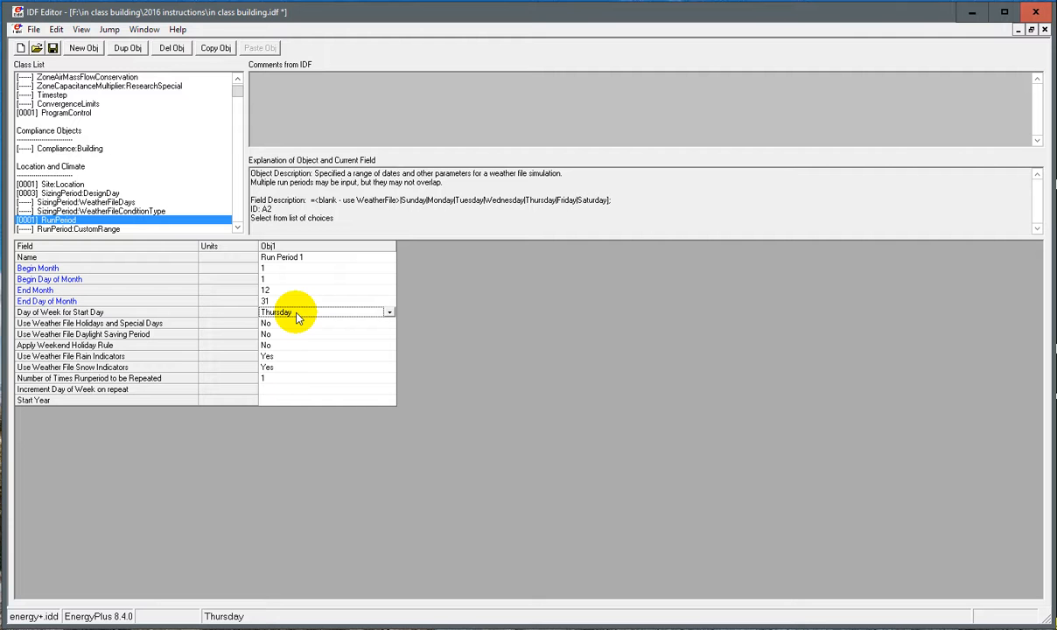
pyautogui.click(297, 324)
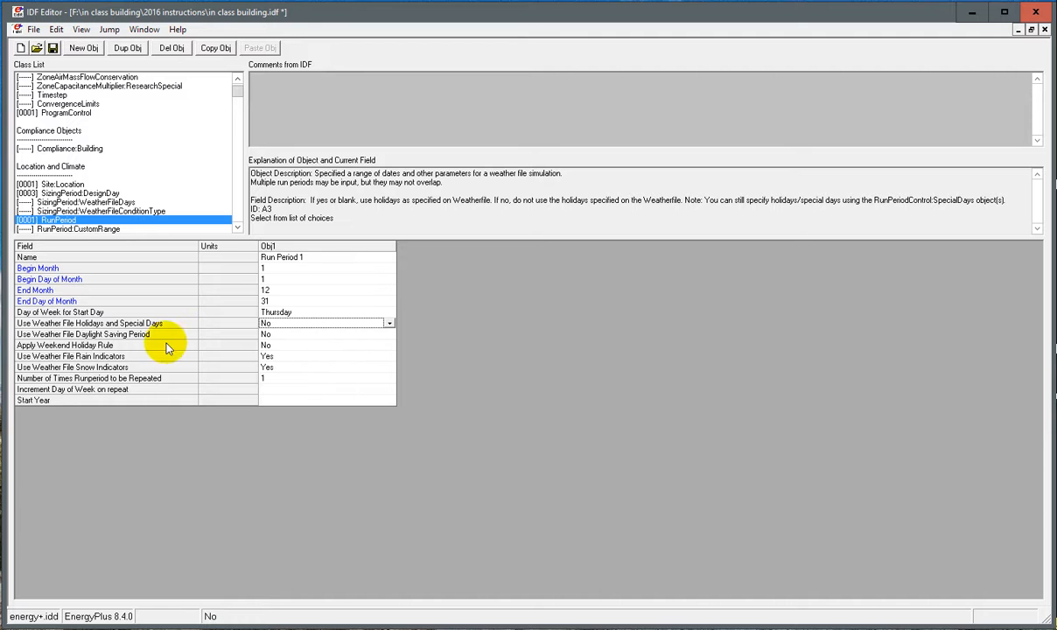
pyautogui.moveTo(314, 268); pyautogui.dragTo(317, 303)
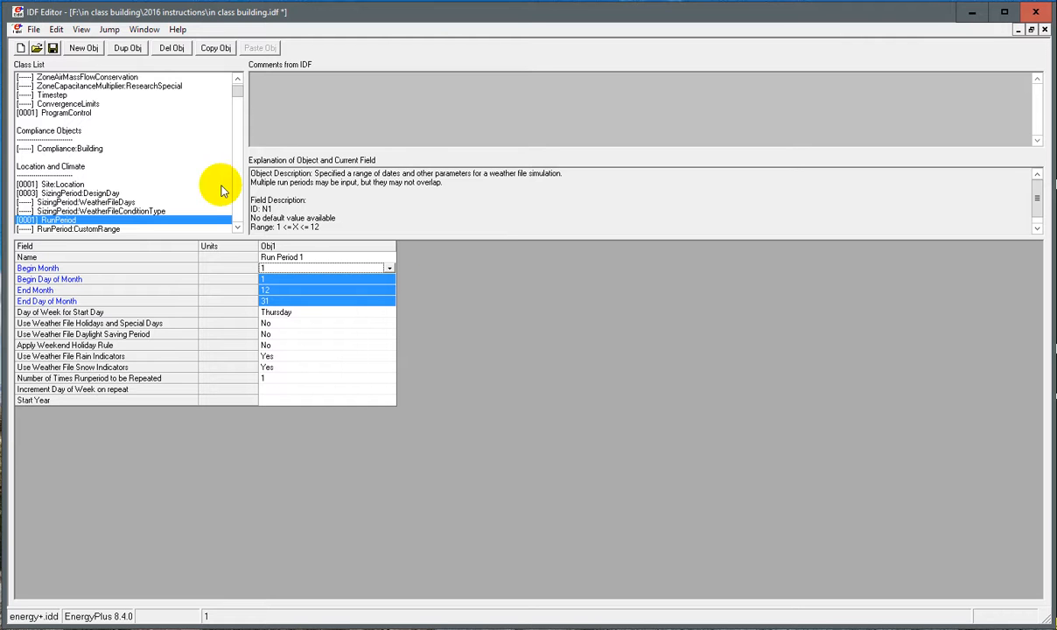
# - Add a new Material object under Surface Construction Elements and name it "5/8 Gypsum board"
pyautogui.scroll(-7, 153, 146)
pyautogui.scroll(-6, 159, 144)
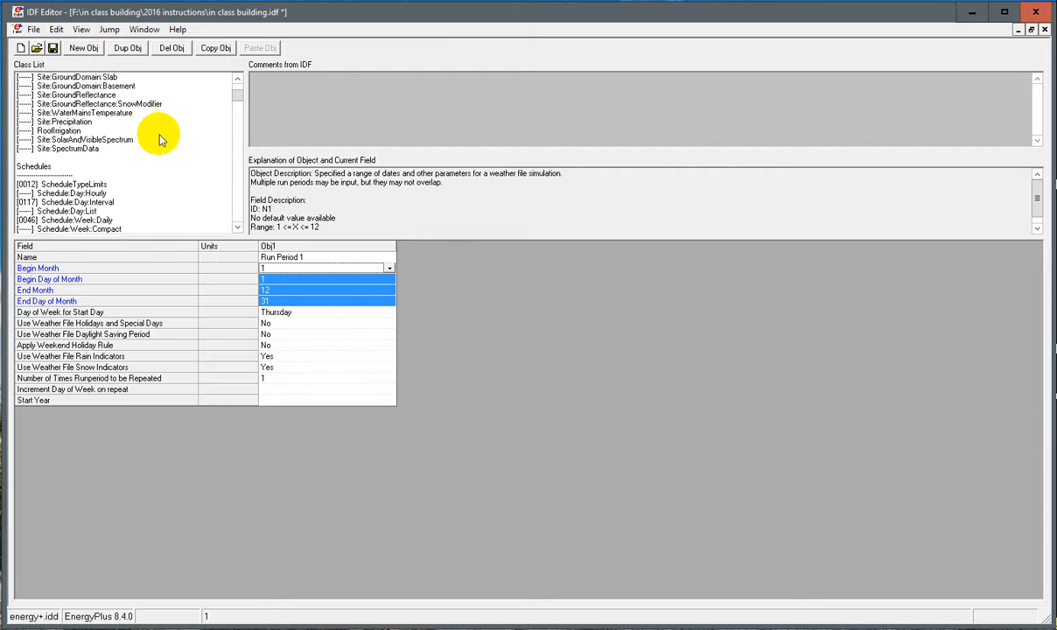
pyautogui.scroll(-2, 160, 139)
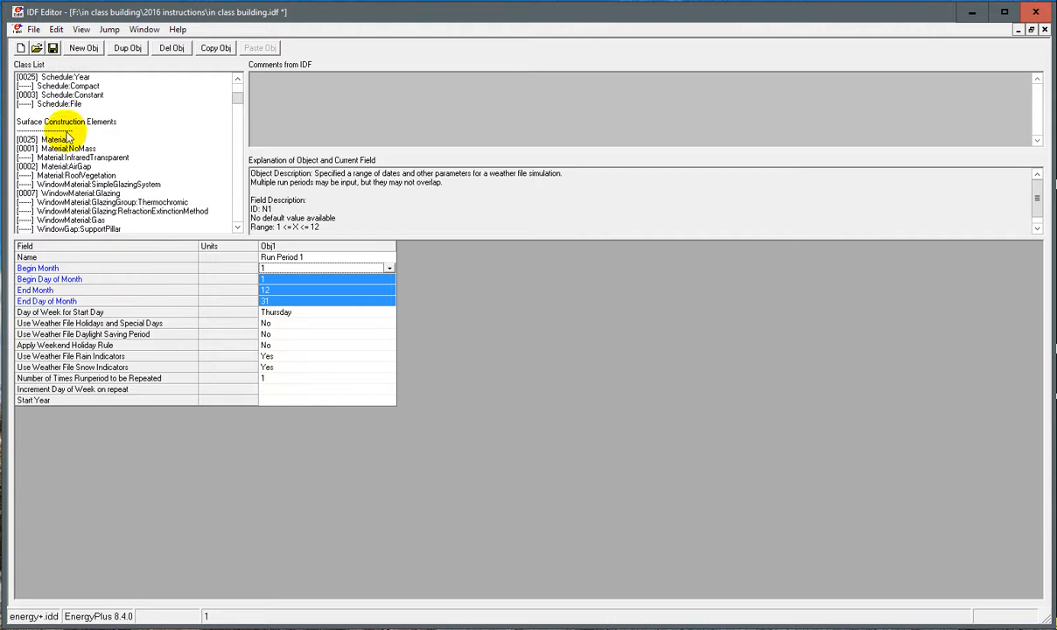
pyautogui.click(66, 140)
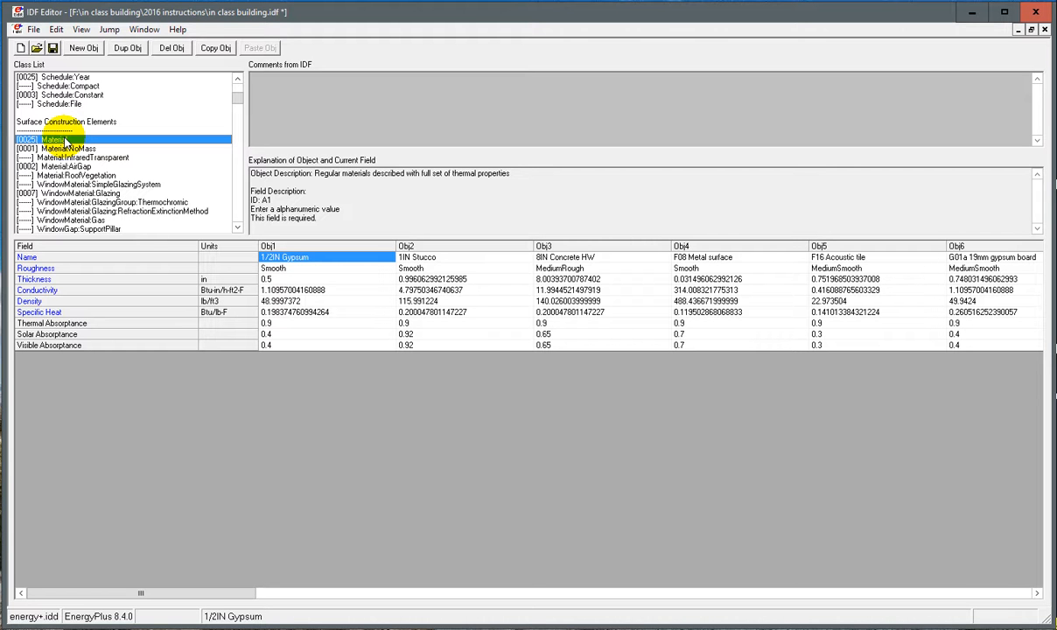
pyautogui.click(87, 50)
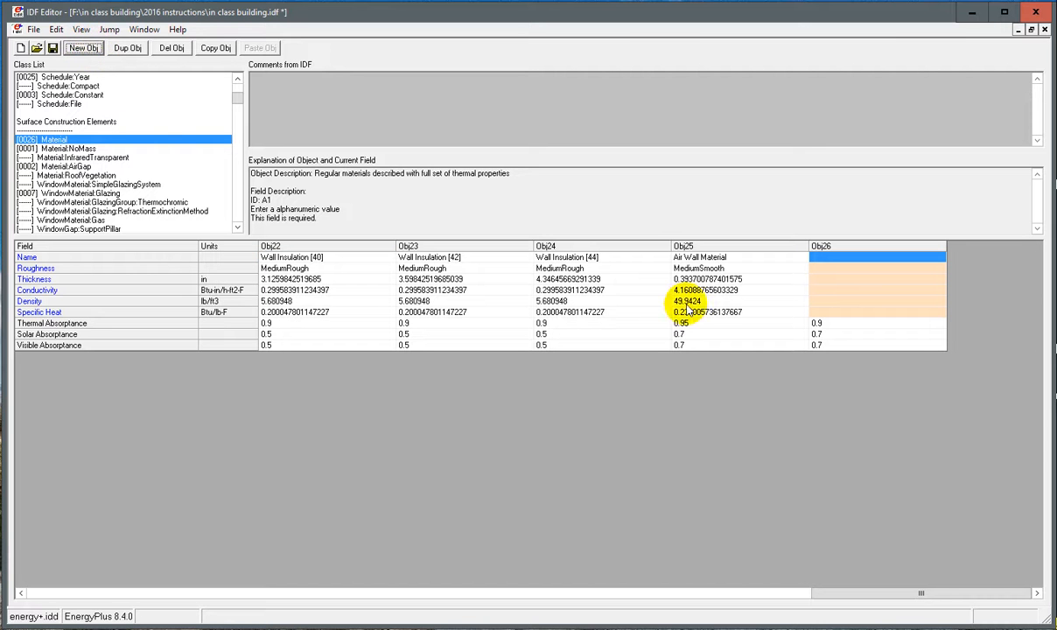
pyautogui.click(933, 254)
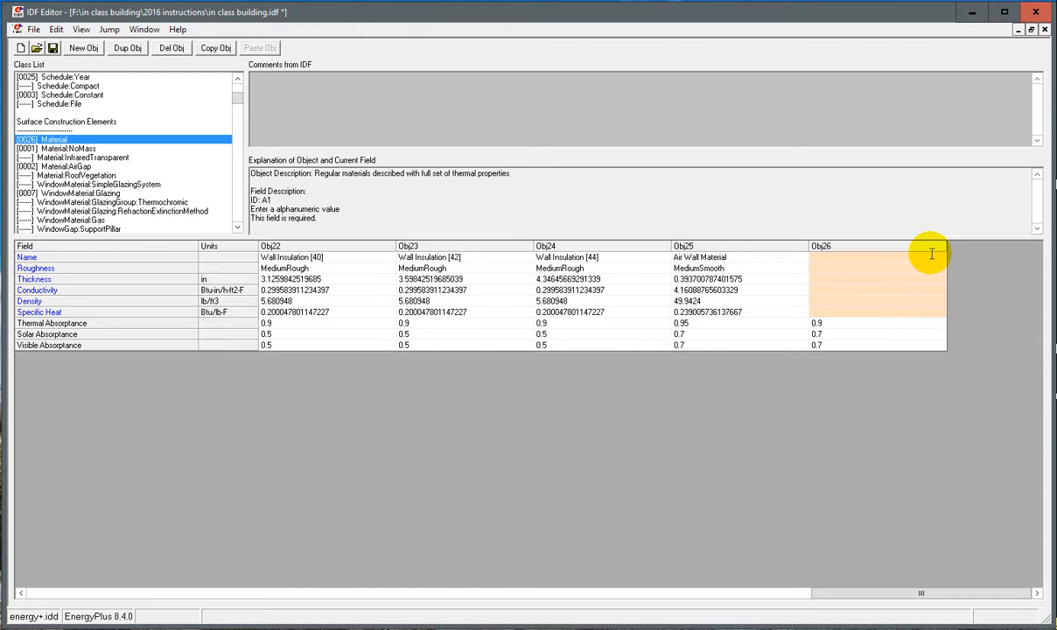
pyautogui.write('5/8 Gypsum board')
pyautogui.press('Return')
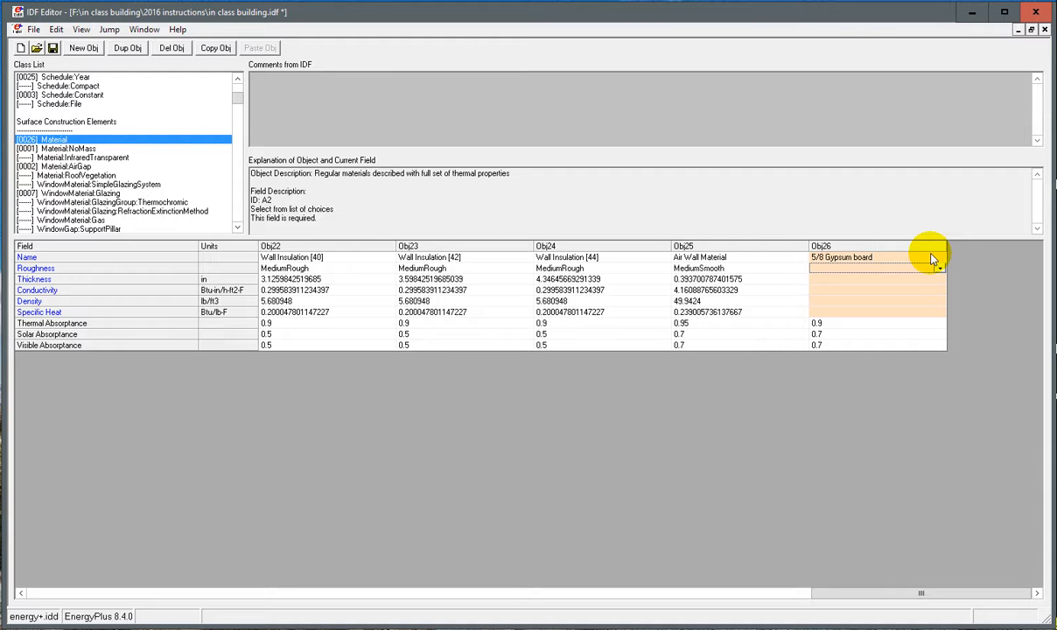
# - Set the 5/8 Gypsum board's Roughness to MediumRough and its Thickness to 0.625 in
pyautogui.click(941, 268)
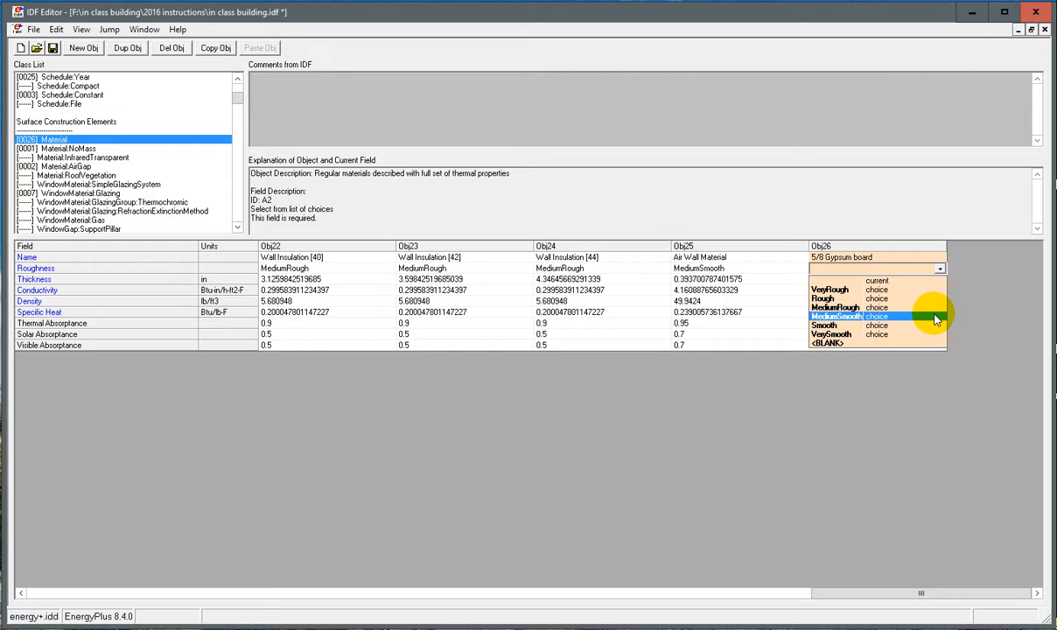
pyautogui.click(936, 307)
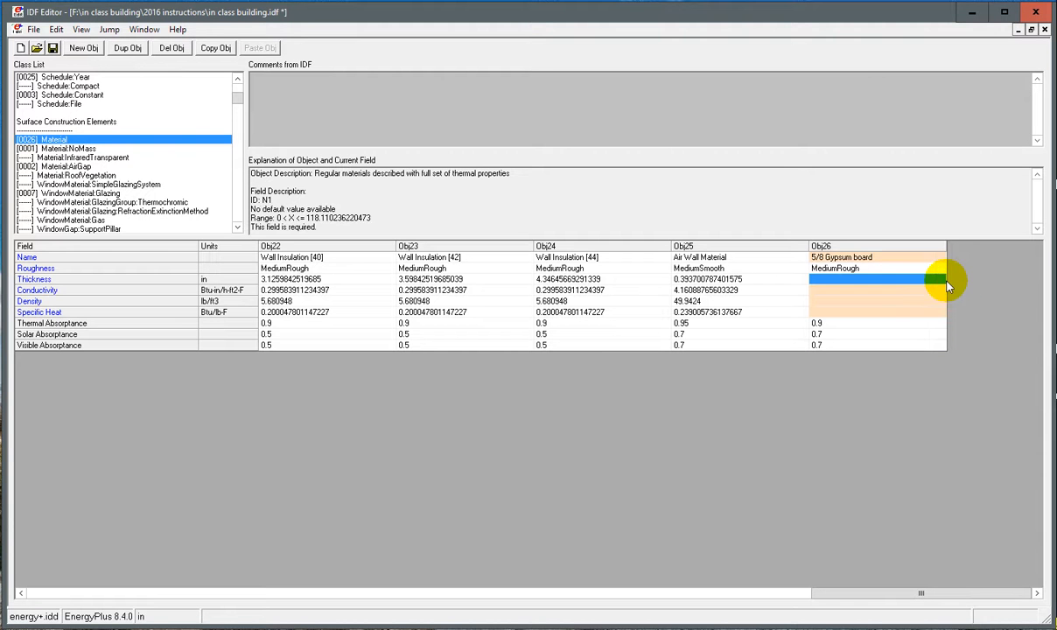
pyautogui.click(942, 281)
pyautogui.click(940, 280)
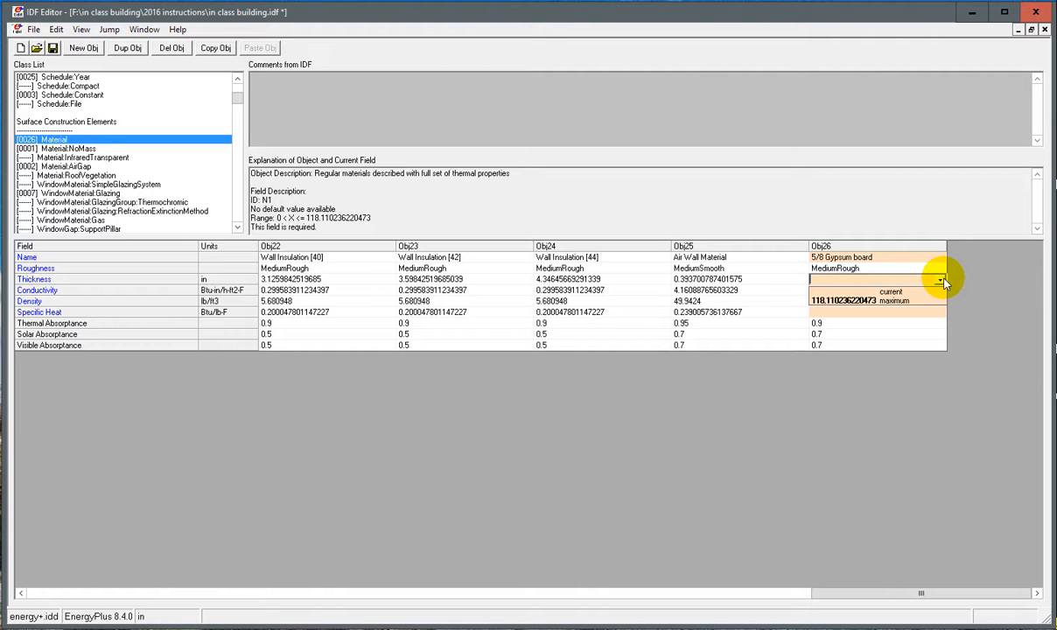
pyautogui.write('0.625')
pyautogui.press('Return')
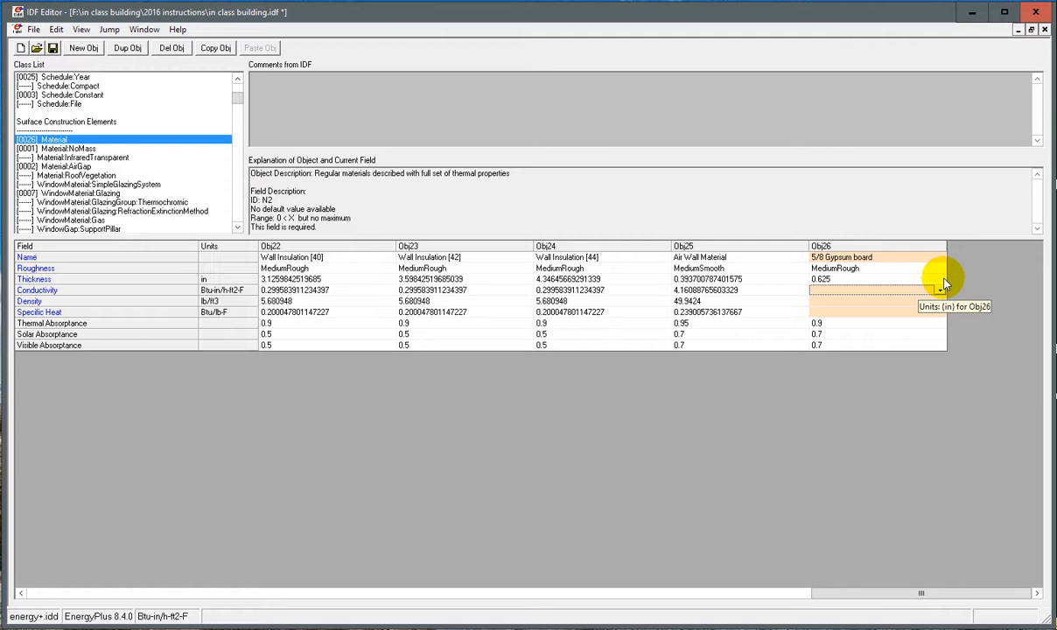
# - Set the 5/8 Gypsum board's Conductivity to 1.11, Density to 49.94 and Specific Heat to 0.5631, and save the file
pyautogui.write('1.11')
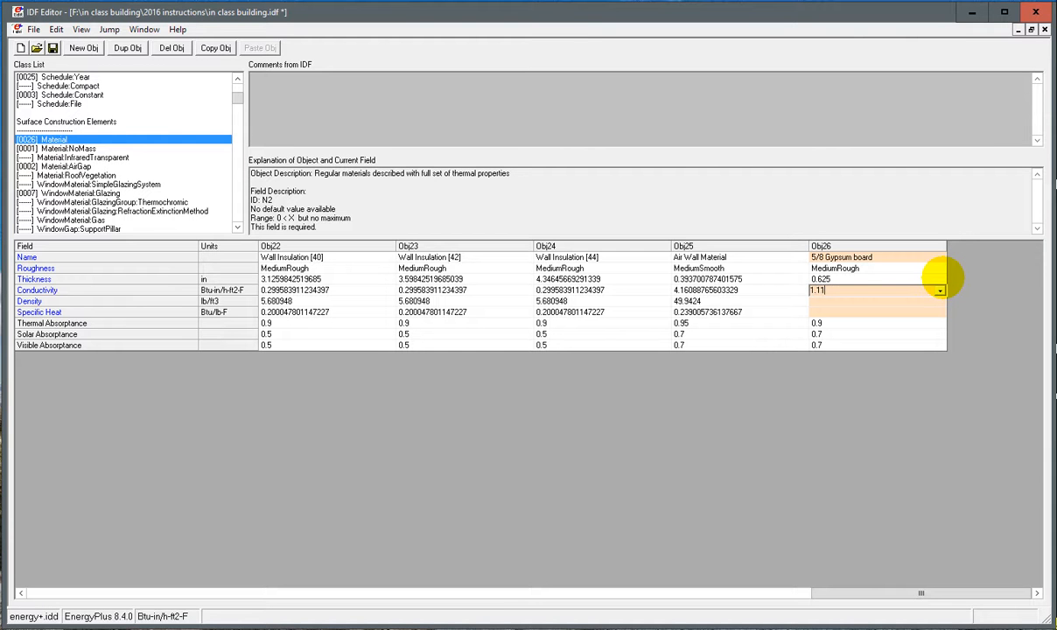
pyautogui.press('Return')
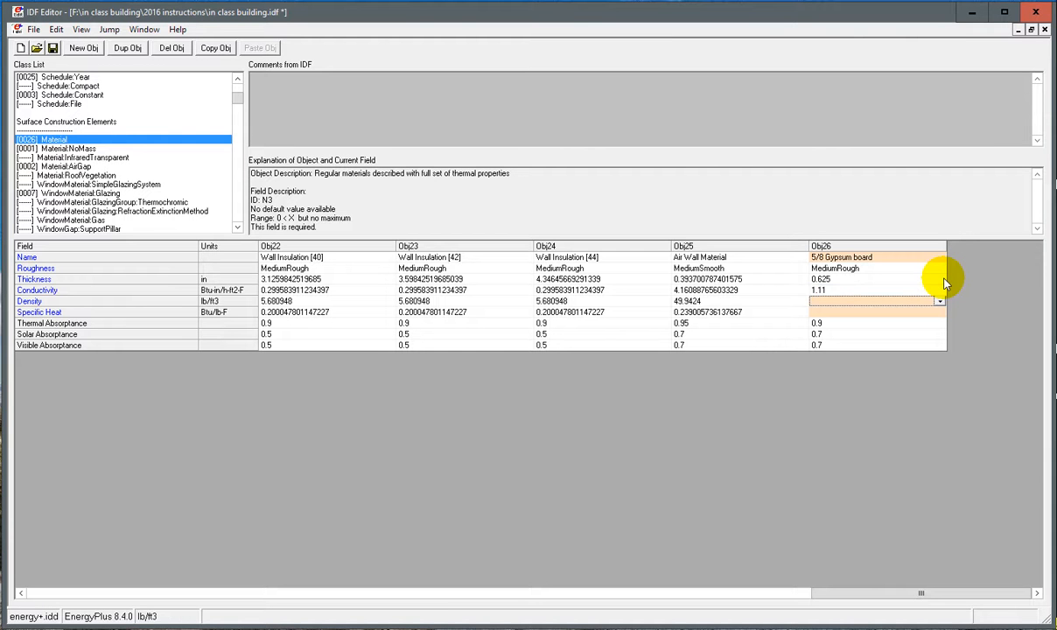
pyautogui.write('49.94')
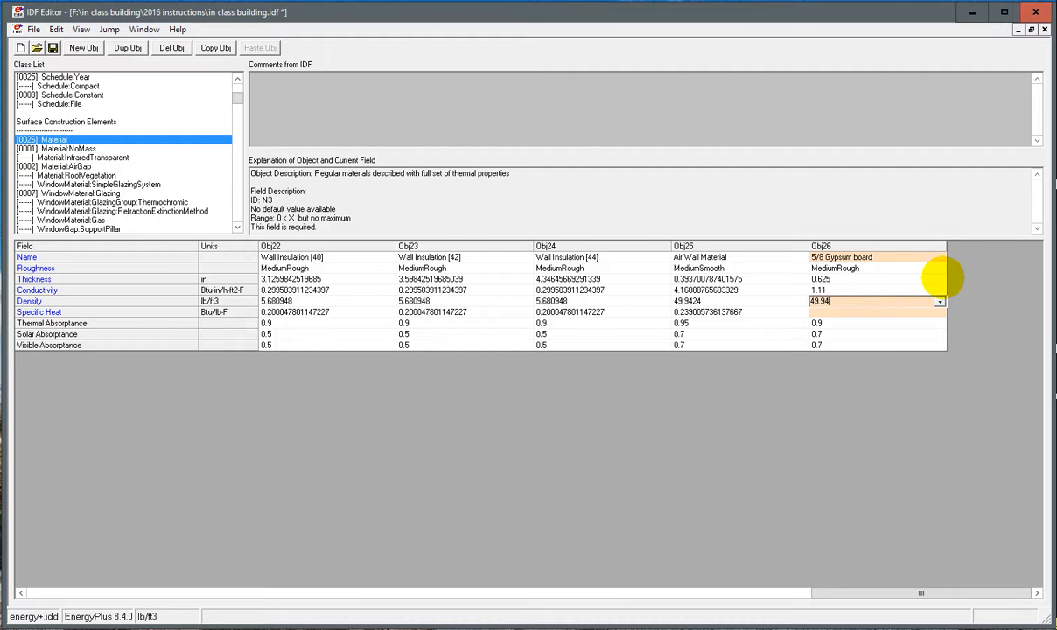
pyautogui.press('Return')
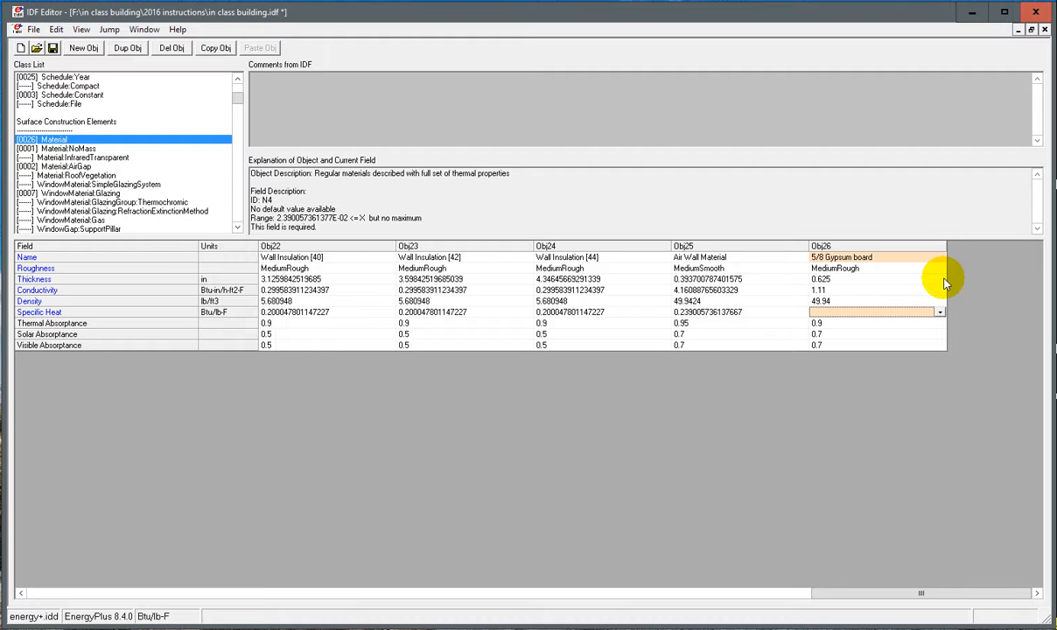
pyautogui.write('0.5631')
pyautogui.press('Return')
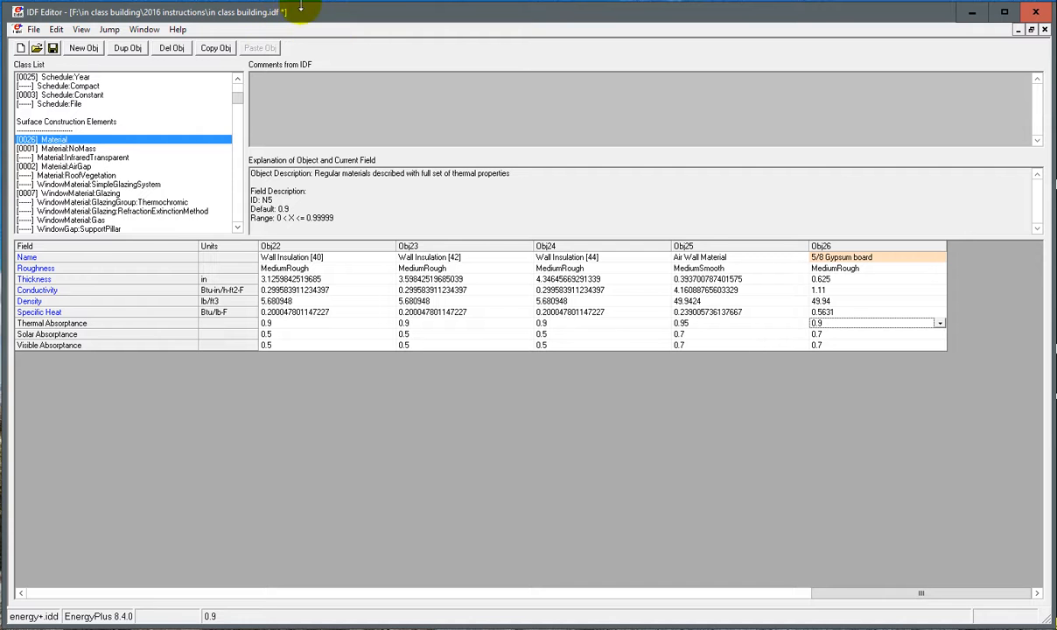
pyautogui.click(53, 48)
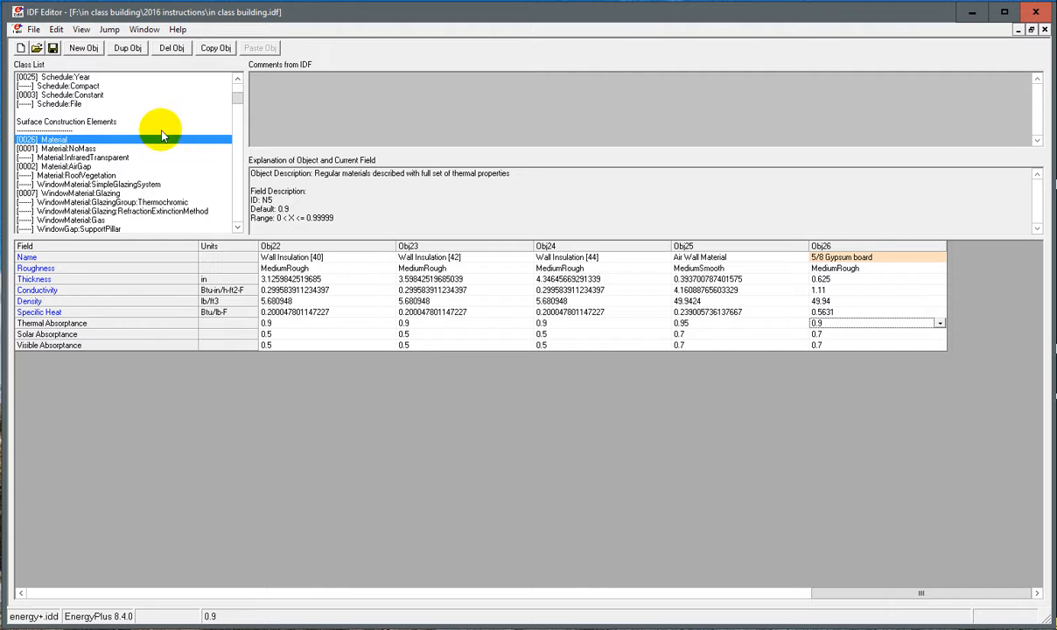
# - Add a new Construction object under Surface Construction Elements and name it "Heavy Wall"
pyautogui.scroll(-1, 161, 133)
pyautogui.scroll(-15, 162, 133)
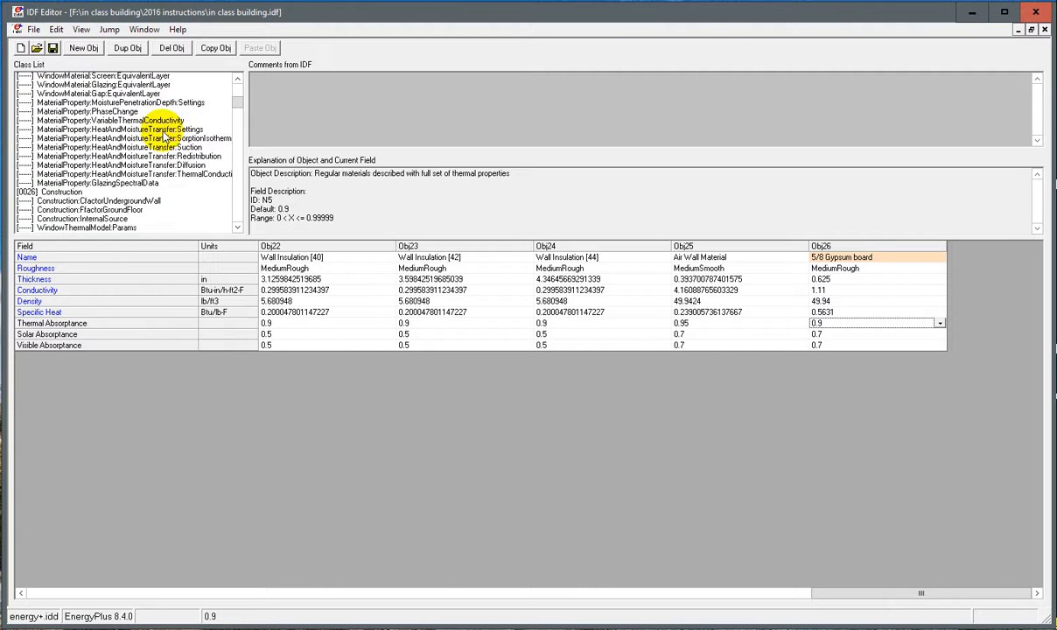
pyautogui.click(45, 122)
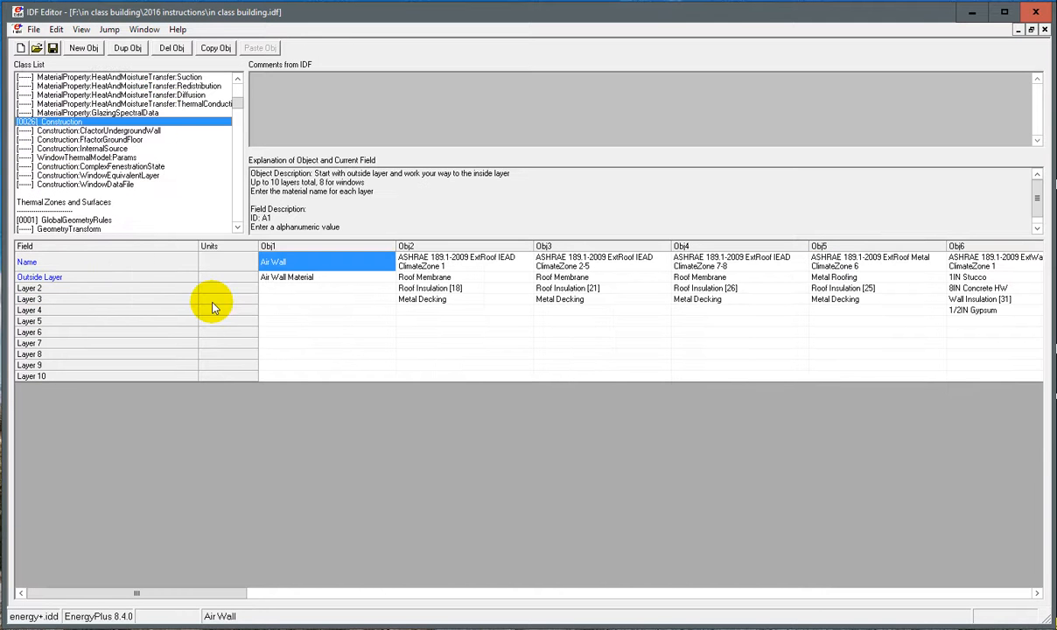
pyautogui.click(84, 47)
pyautogui.click(857, 270)
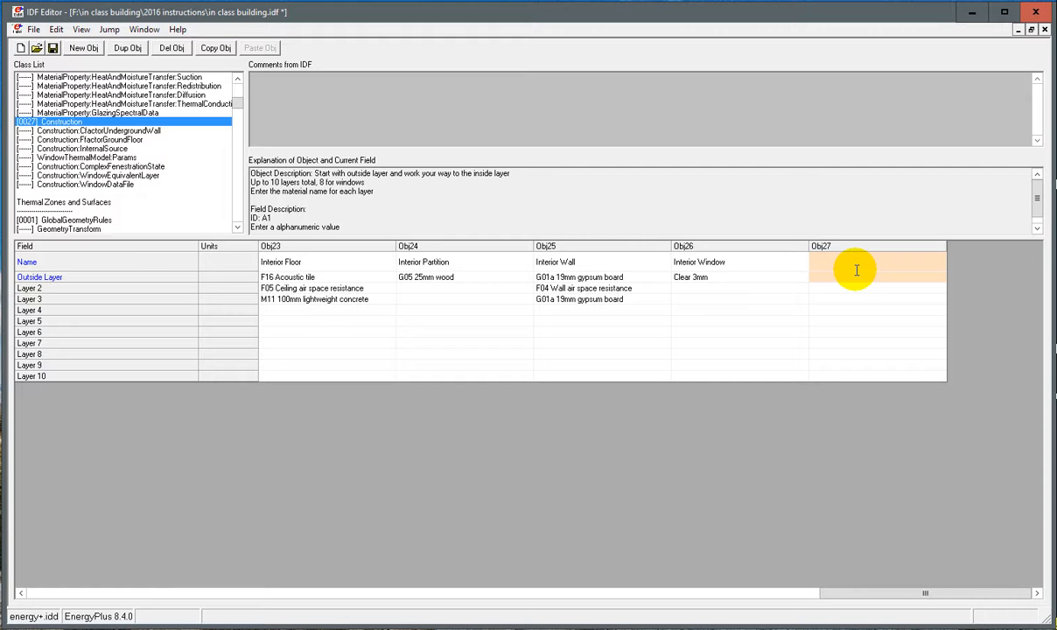
pyautogui.write('Heavy Wall')
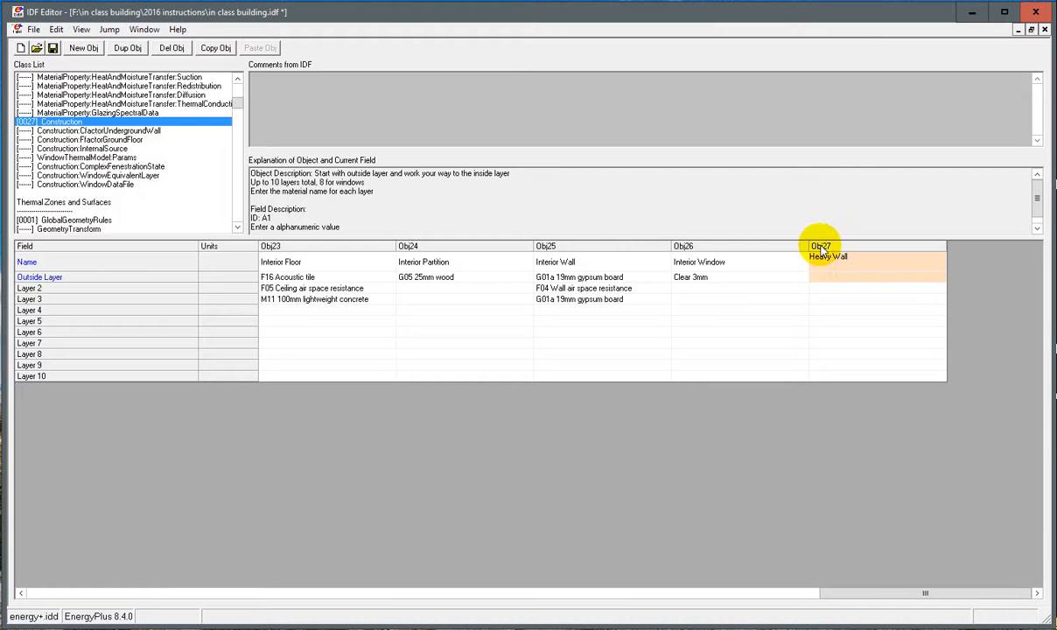
pyautogui.click(875, 277)
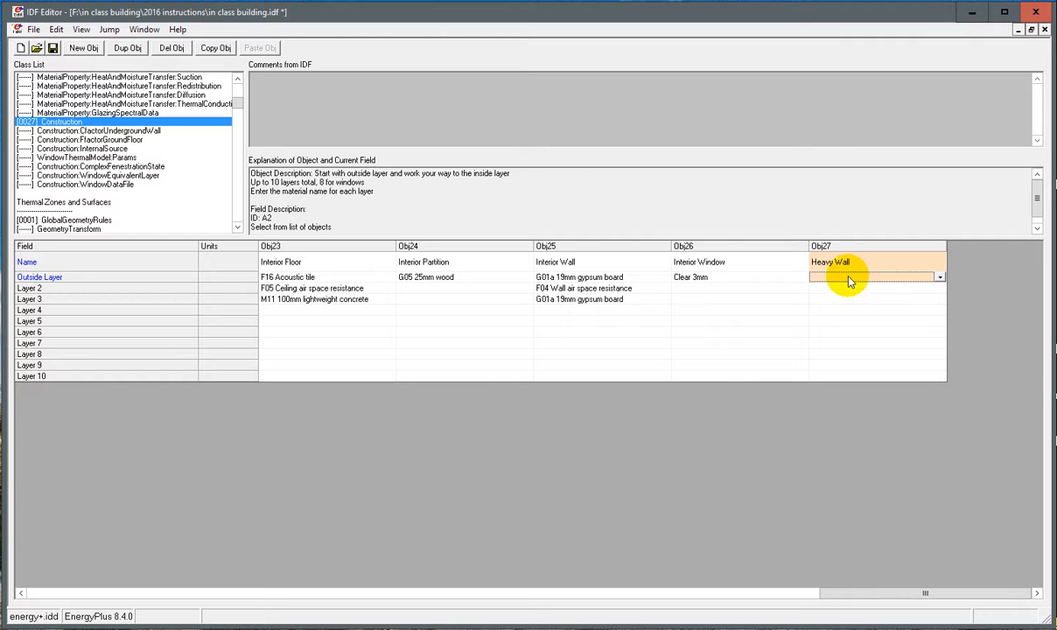
# - Set the Heavy Wall construction's Outside Layer to 5/8 Gypsum board and its Layer 2 to 8IN Concrete HW
pyautogui.click(939, 277)
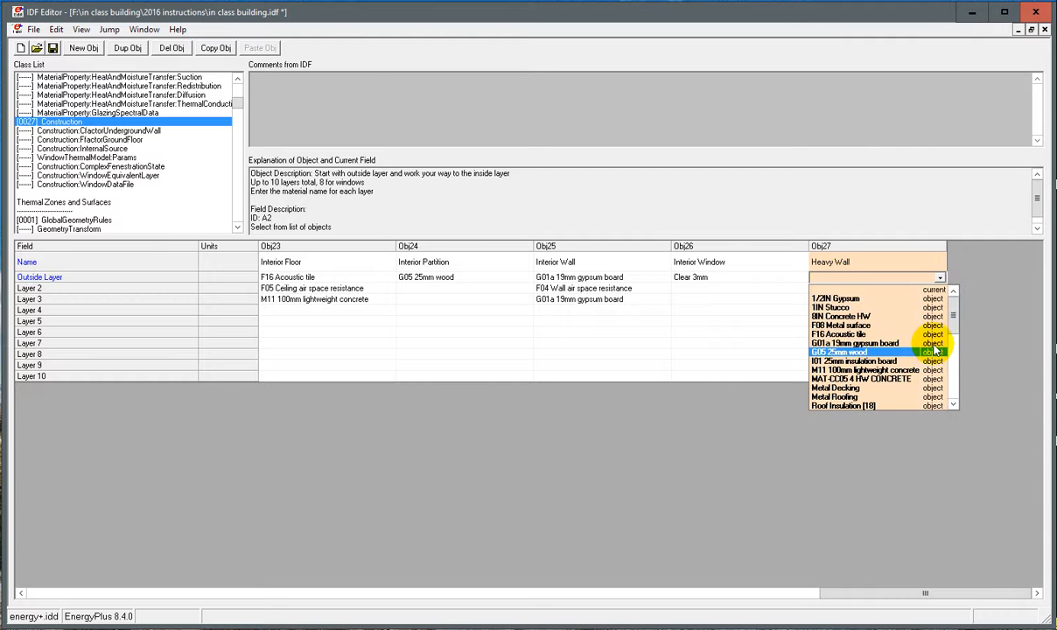
pyautogui.scroll(-10, 929, 385)
pyautogui.scroll(-2, 929, 387)
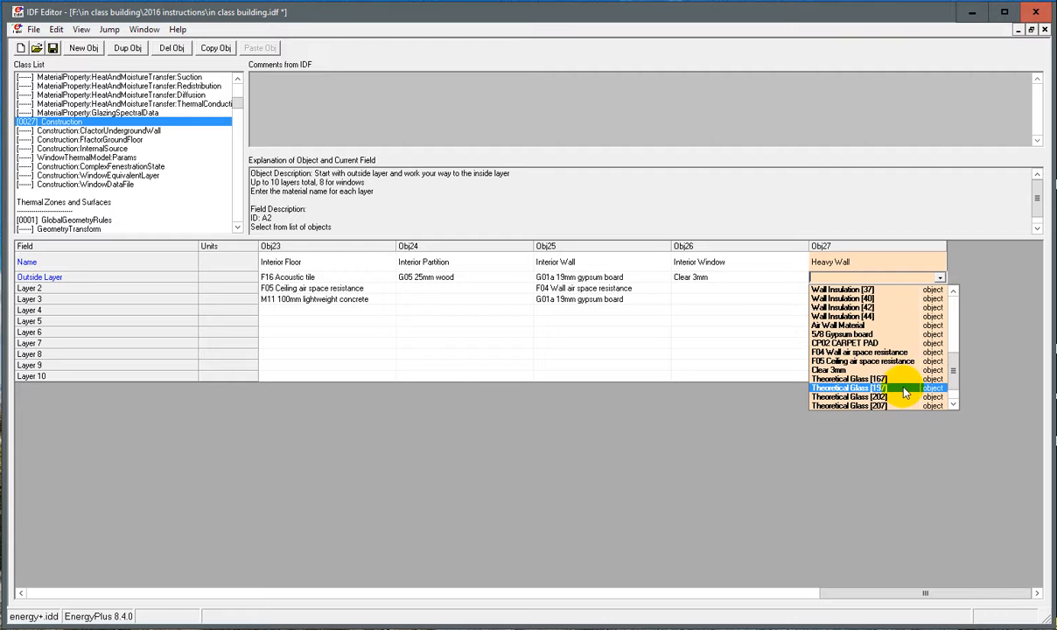
pyautogui.scroll(1, 896, 345)
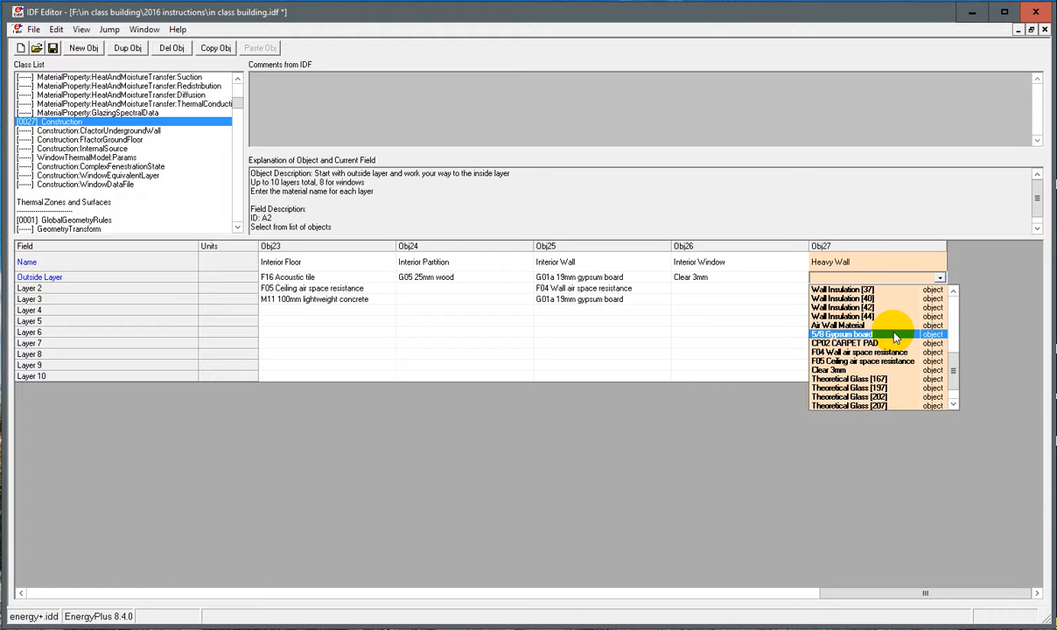
pyautogui.scroll(7, 896, 336)
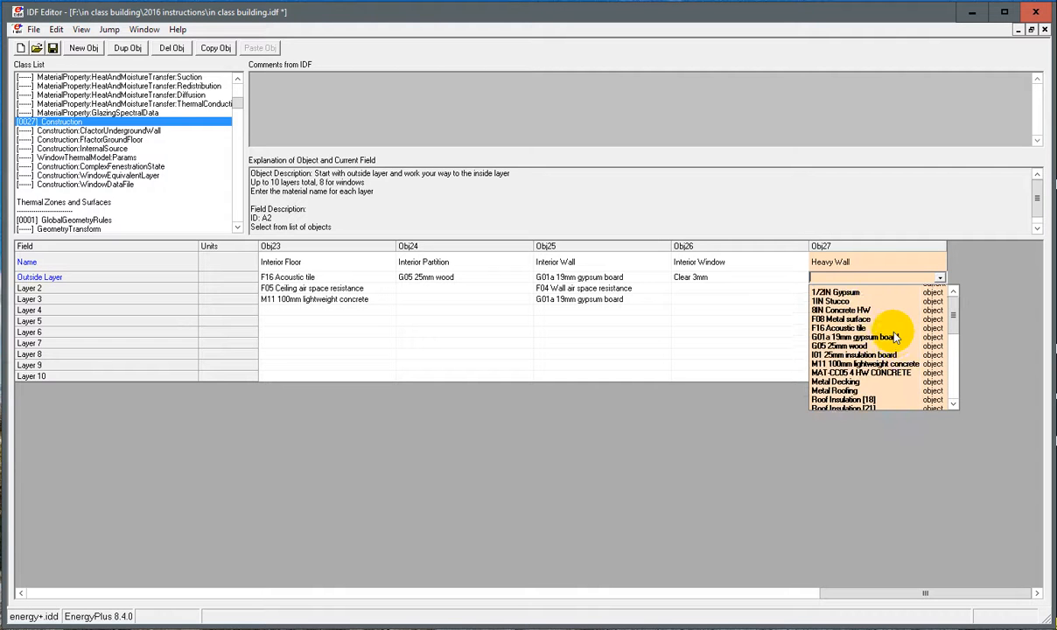
pyautogui.scroll(-8, 894, 337)
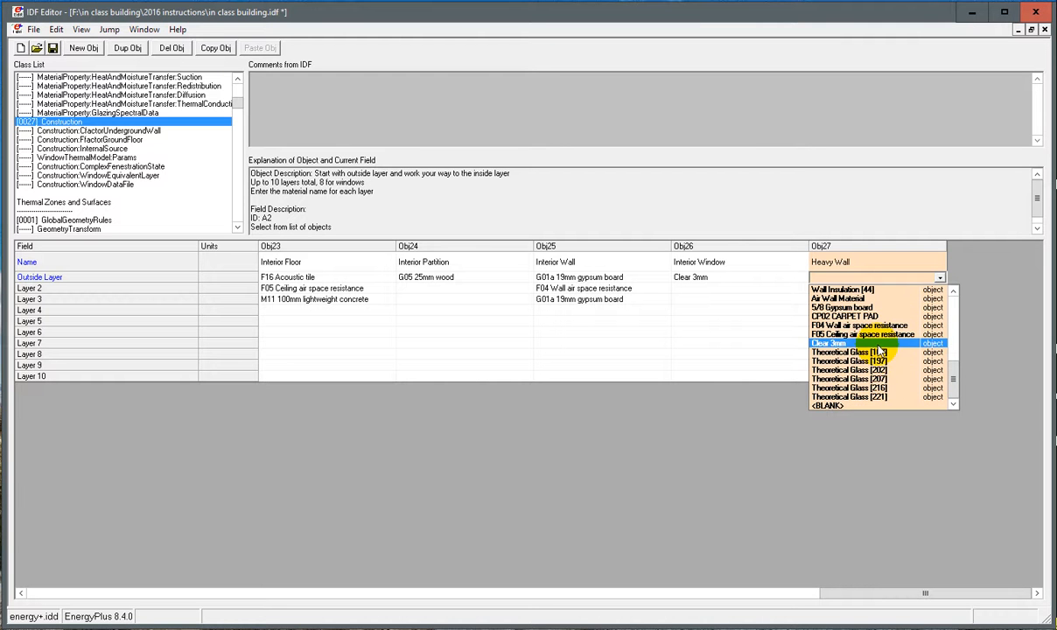
pyautogui.click(874, 307)
pyautogui.click(872, 291)
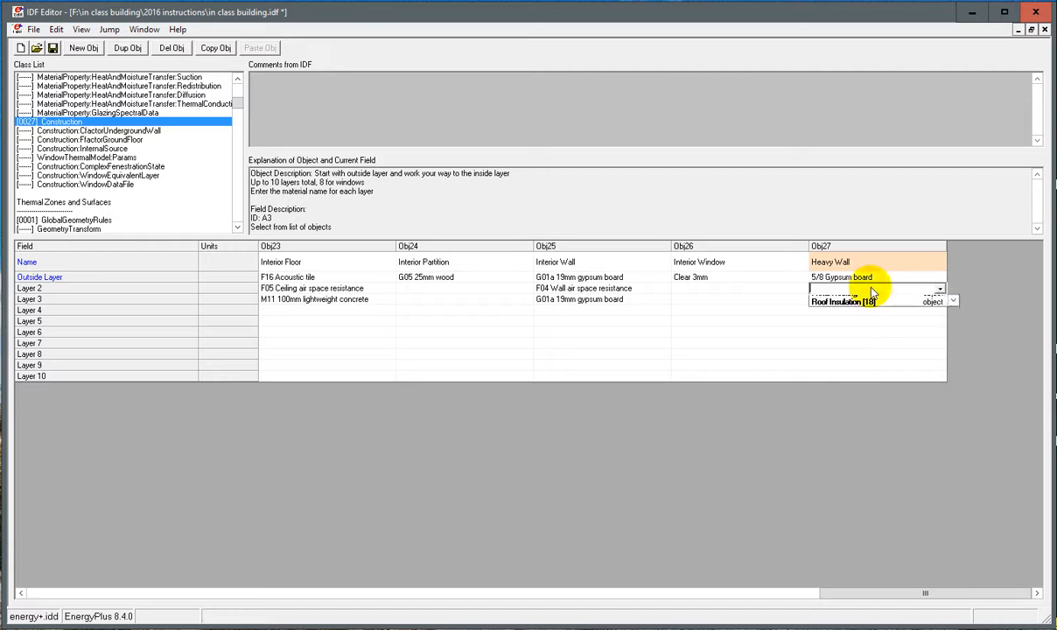
pyautogui.click(877, 324)
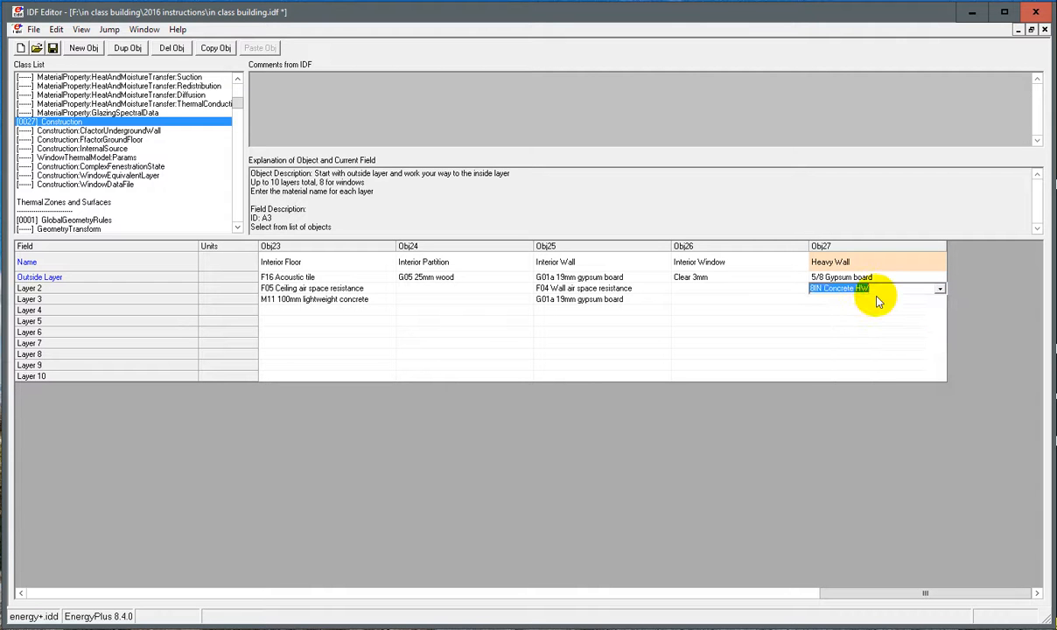
pyautogui.click(877, 300)
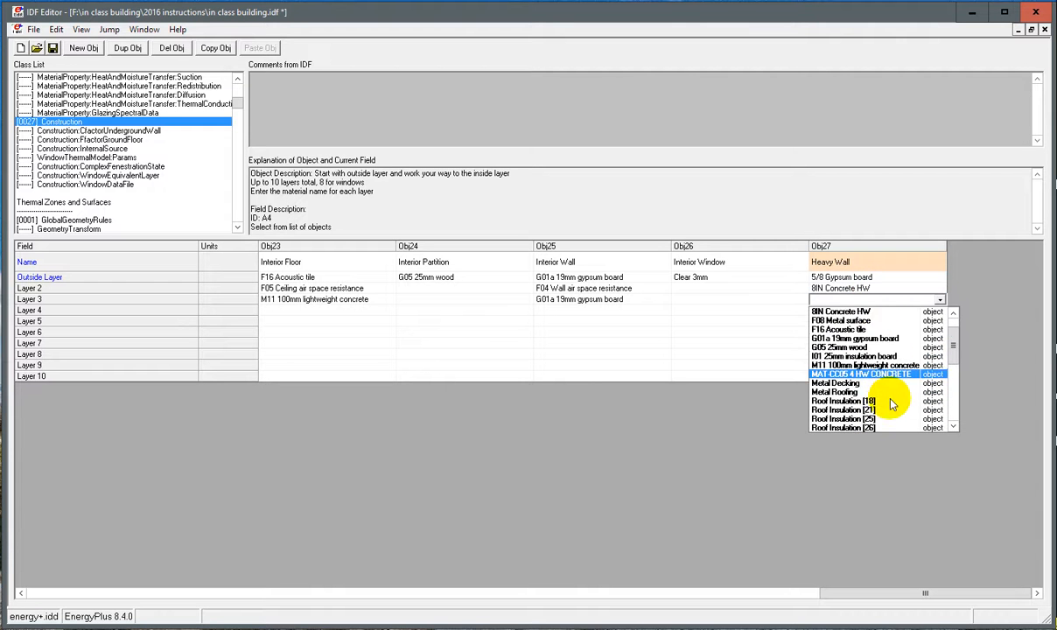
pyautogui.scroll(-3, 893, 404)
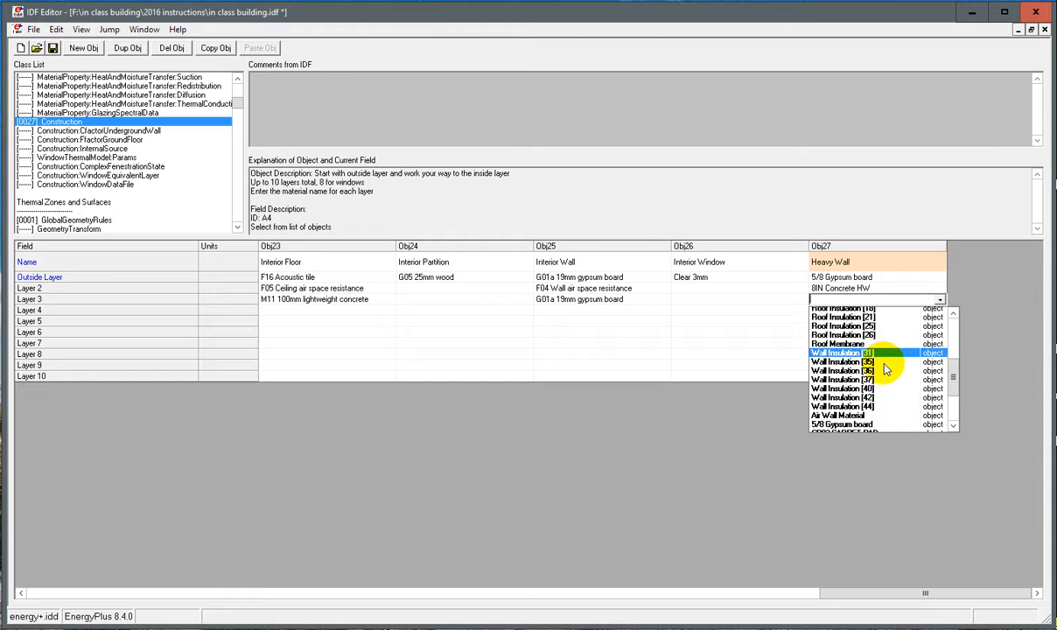
pyautogui.scroll(-3, 885, 372)
pyautogui.scroll(-1, 886, 375)
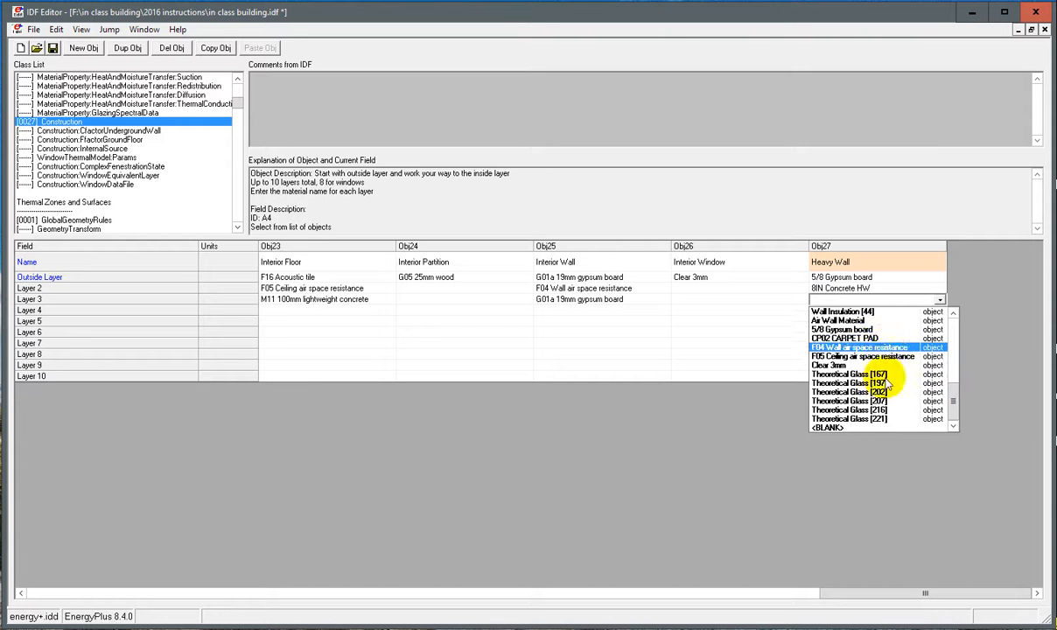
pyautogui.click(988, 268)
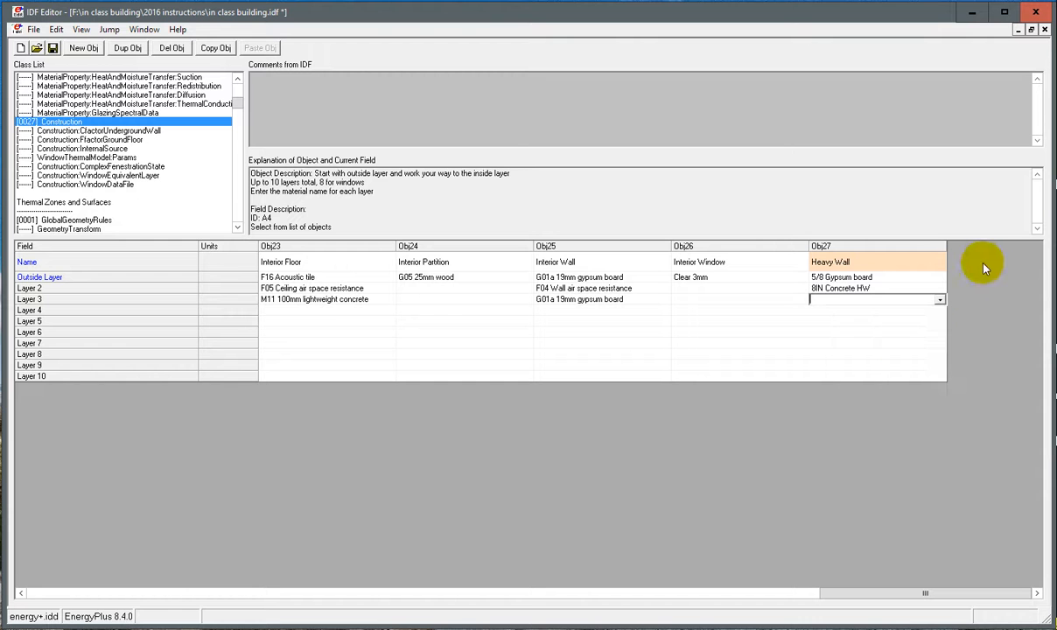
pyautogui.click(902, 278)
pyautogui.click(898, 290)
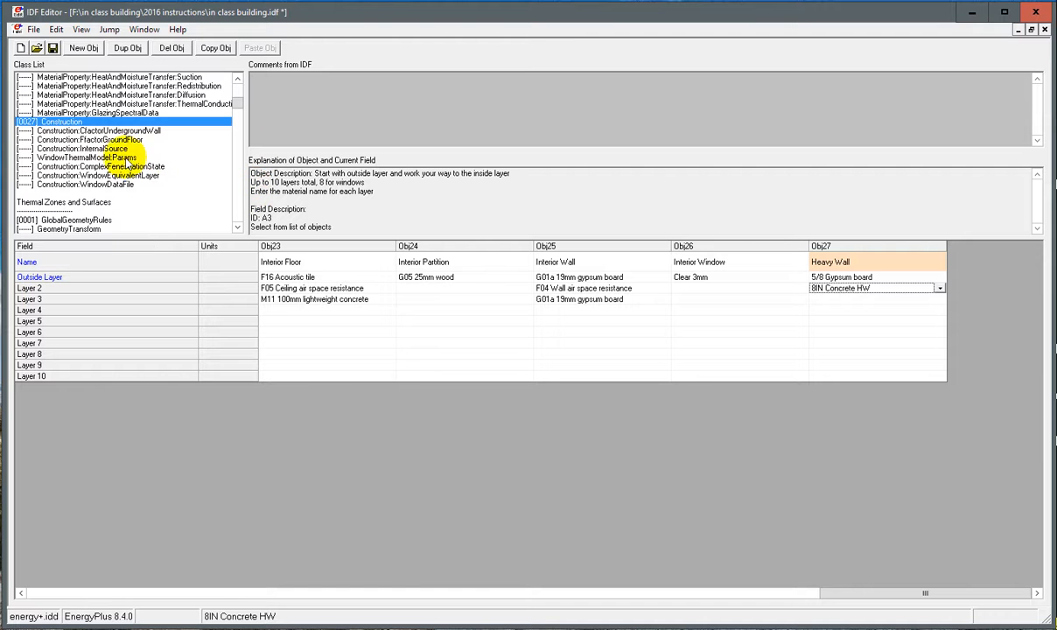
# - Look through the full class list, from the thermal zone classes to the airflow network classes, for those containing objects
pyautogui.scroll(-2, 132, 178)
pyautogui.scroll(-4, 125, 179)
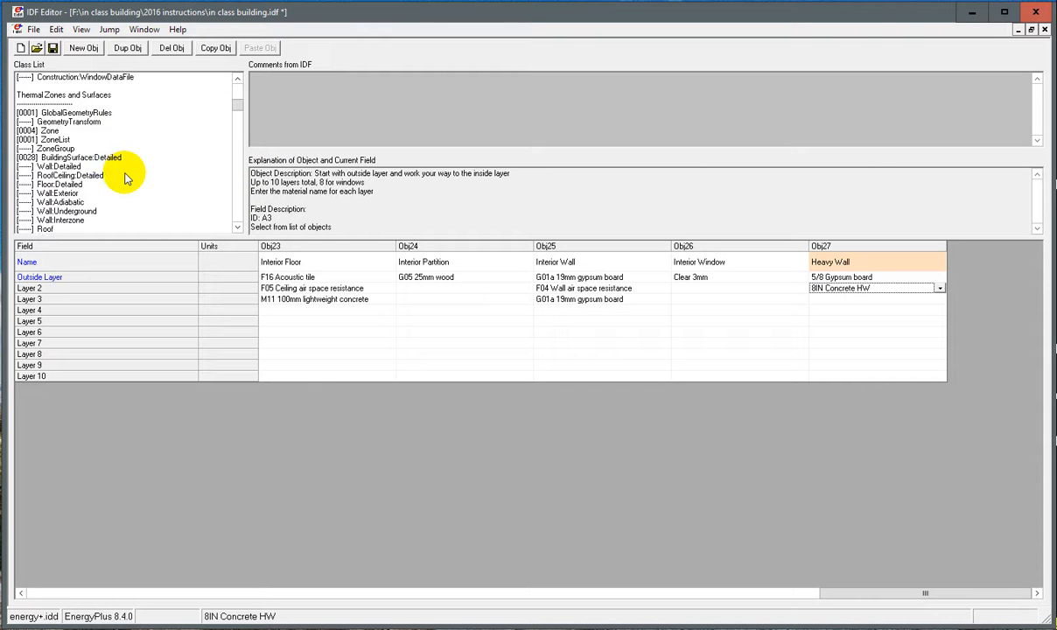
pyautogui.scroll(-8, 125, 174)
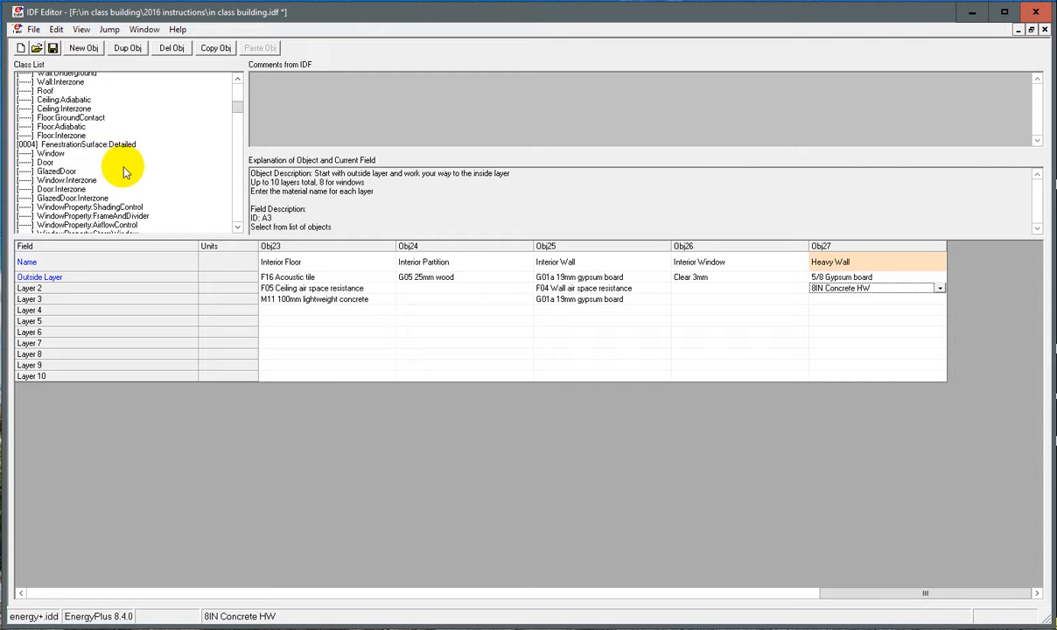
pyautogui.scroll(-12, 125, 172)
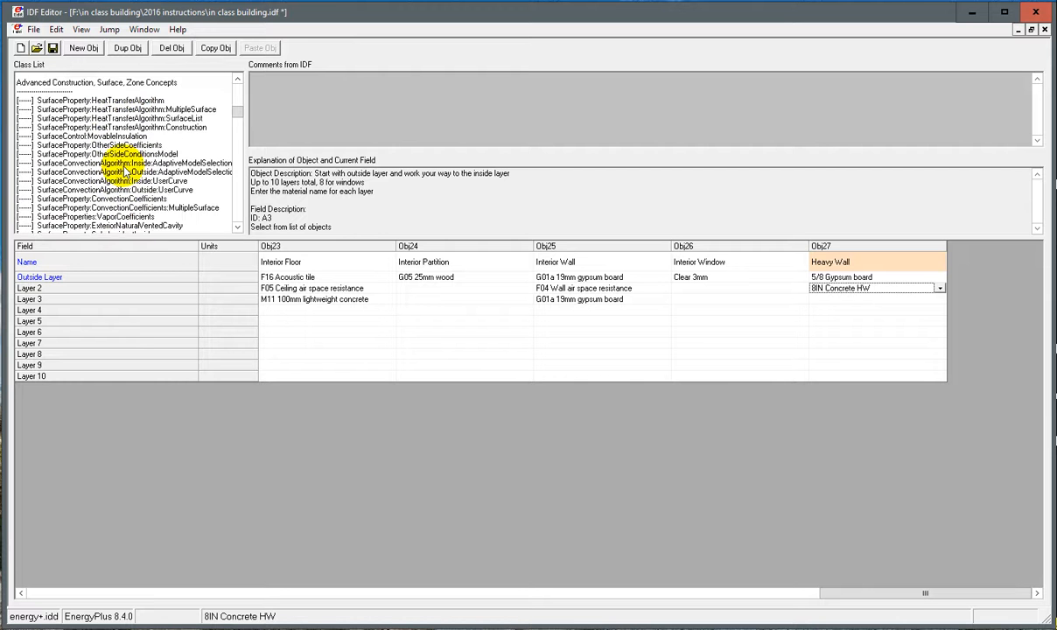
pyautogui.scroll(-15, 125, 172)
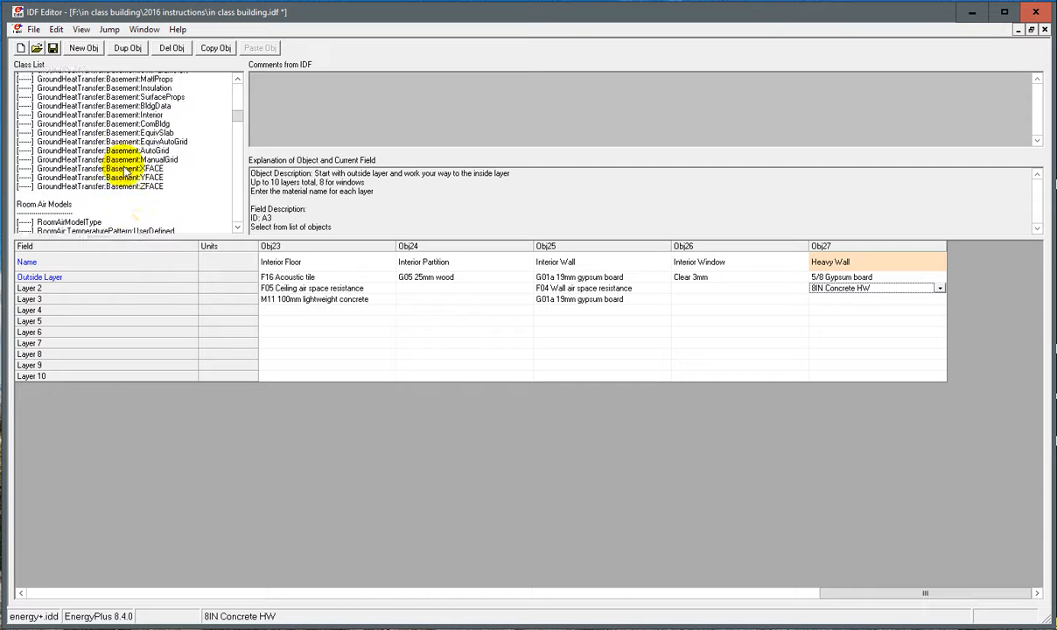
pyautogui.scroll(-15, 123, 172)
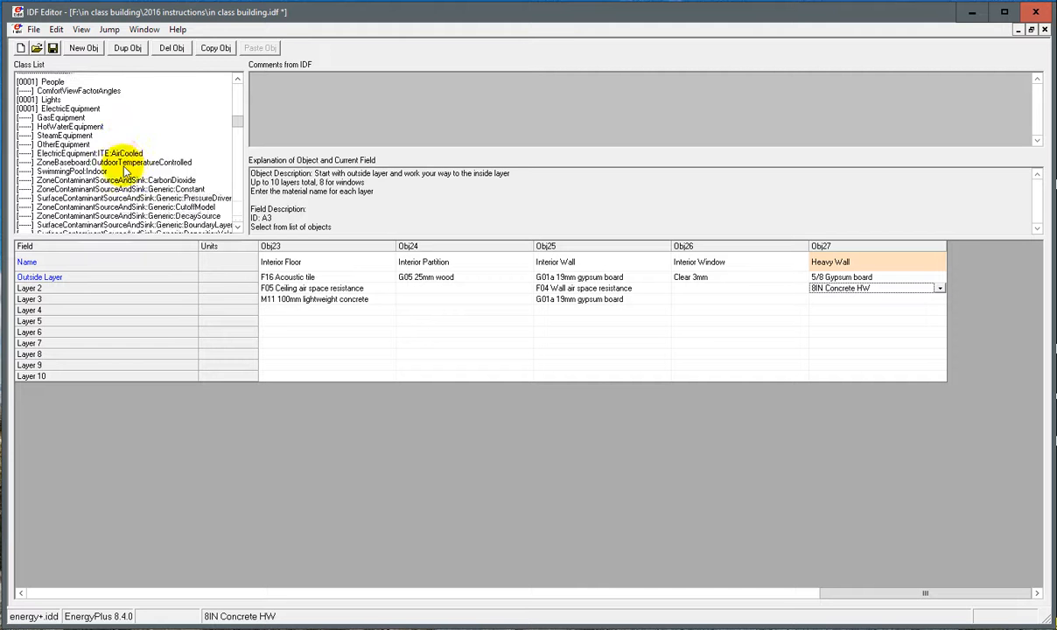
pyautogui.scroll(-15, 125, 171)
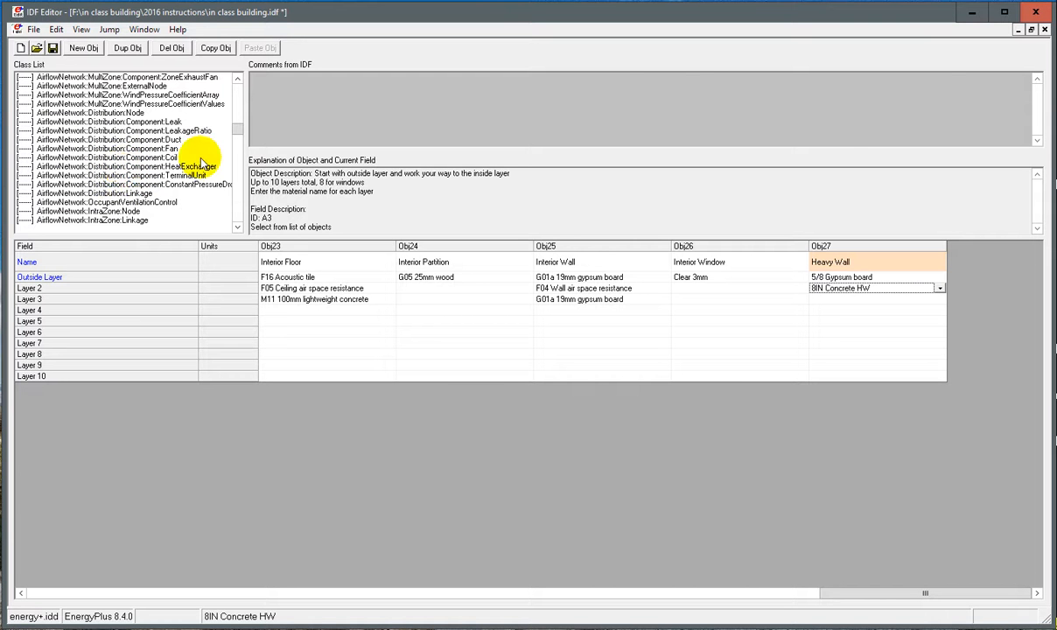
pyautogui.scroll(12, 192, 153)
pyautogui.scroll(20, 201, 147)
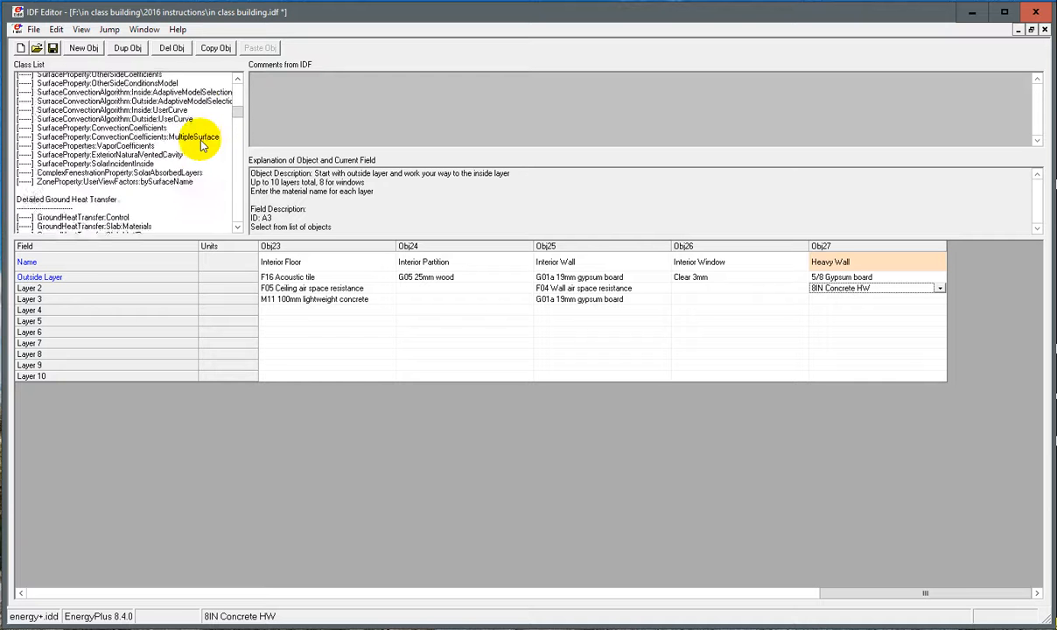
pyautogui.scroll(20, 200, 149)
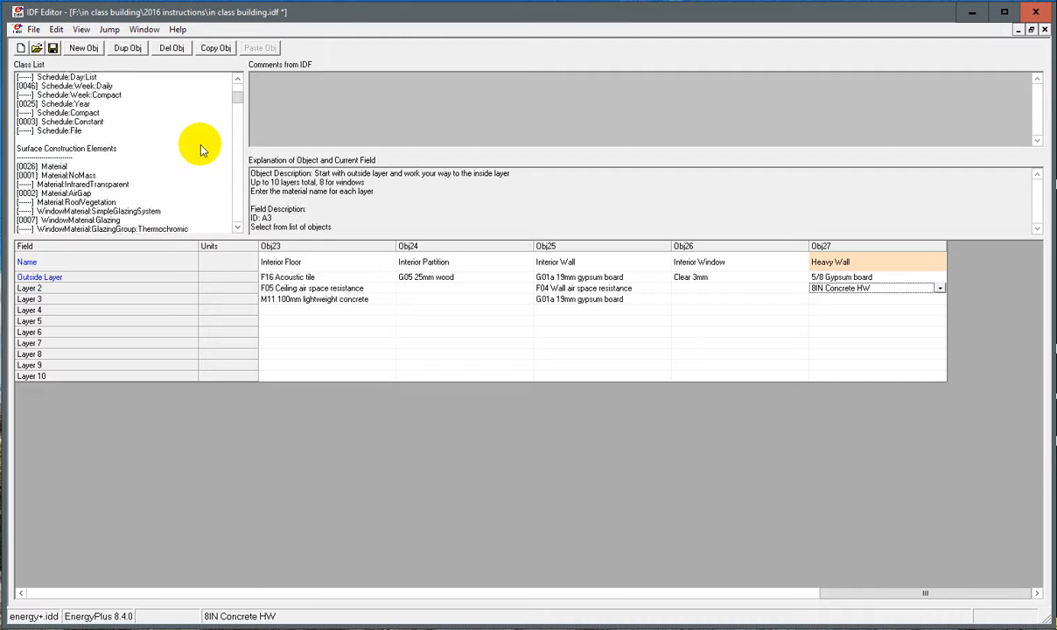
pyautogui.scroll(15, 200, 153)
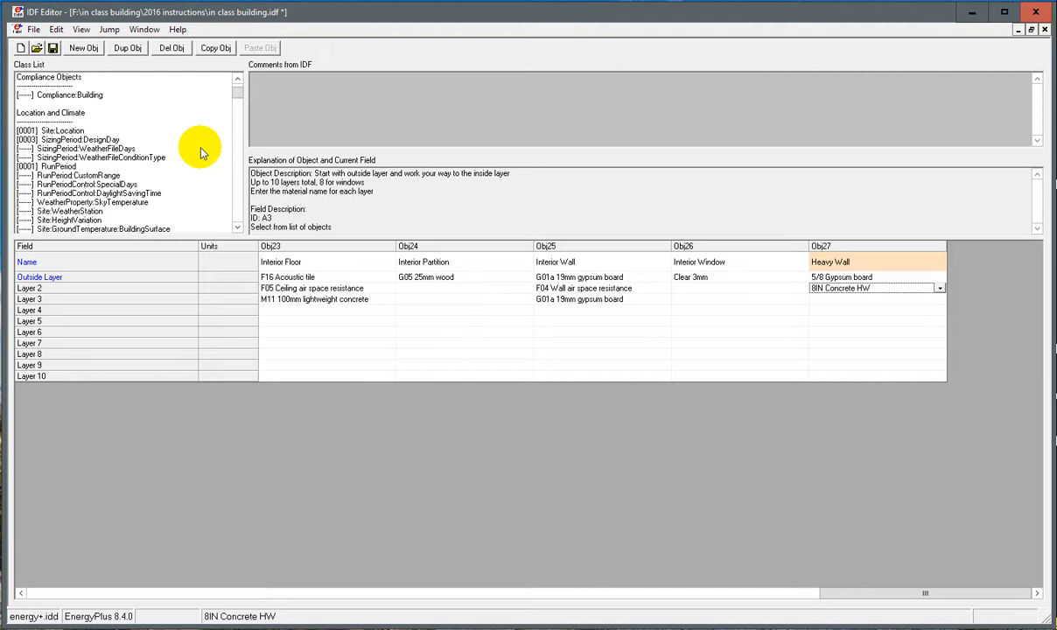
# - Limit the class list to classes that contain objects and open the BuildingSurface:Detailed objects
pyautogui.hotkey('ctrl', 'l')
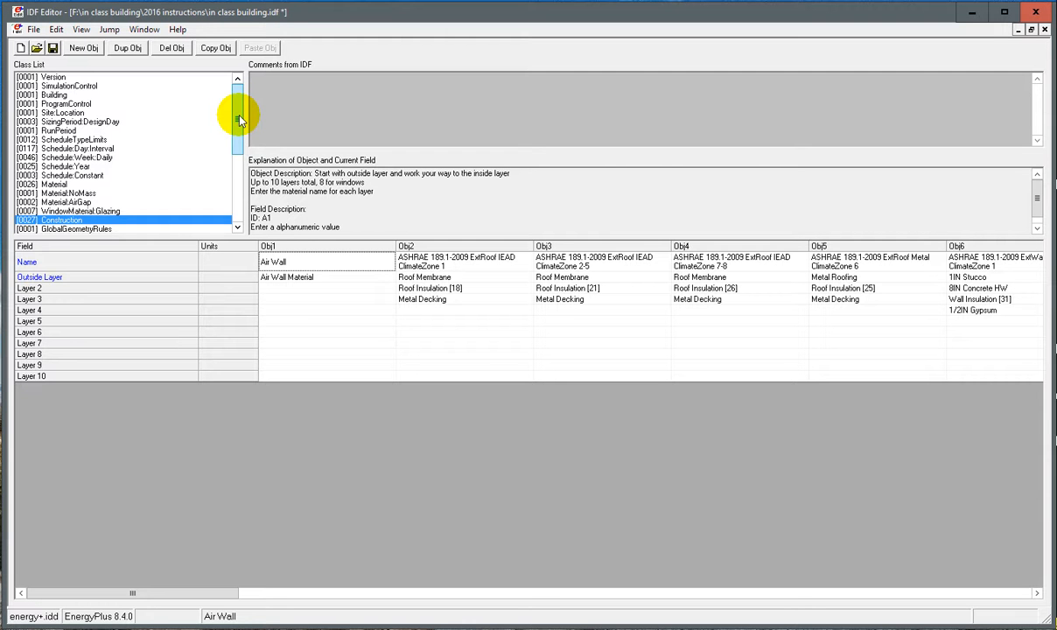
pyautogui.moveTo(239, 120); pyautogui.dragTo(215, 158)
pyautogui.click(120, 202)
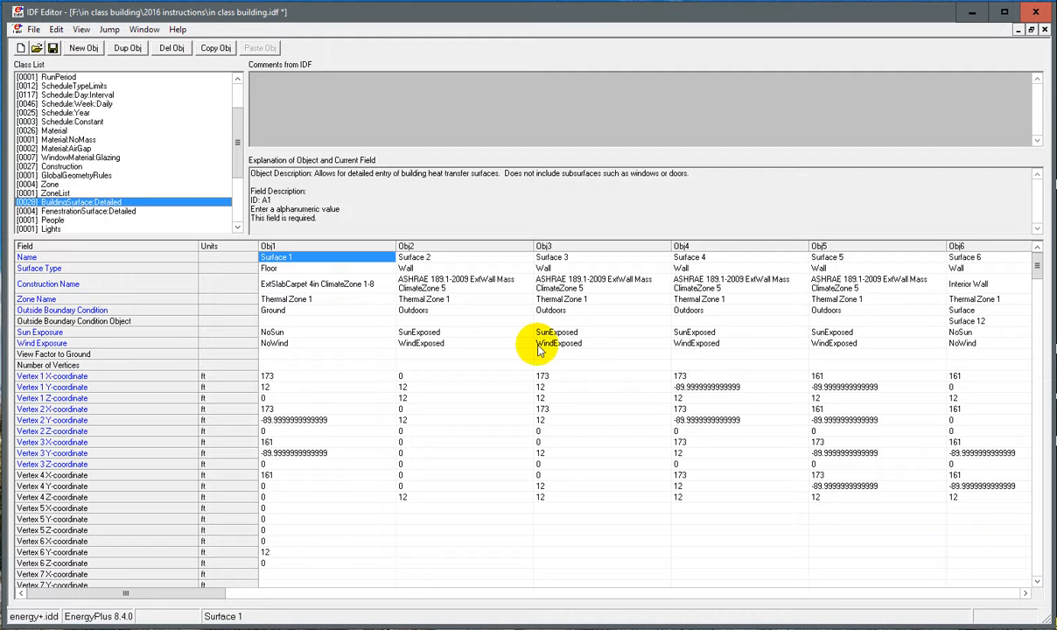
# - Set the Construction Name of the Surface 2 wall to Heavy Wall
pyautogui.click(422, 286)
pyautogui.moveTo(603, 314); pyautogui.dragTo(610, 376)
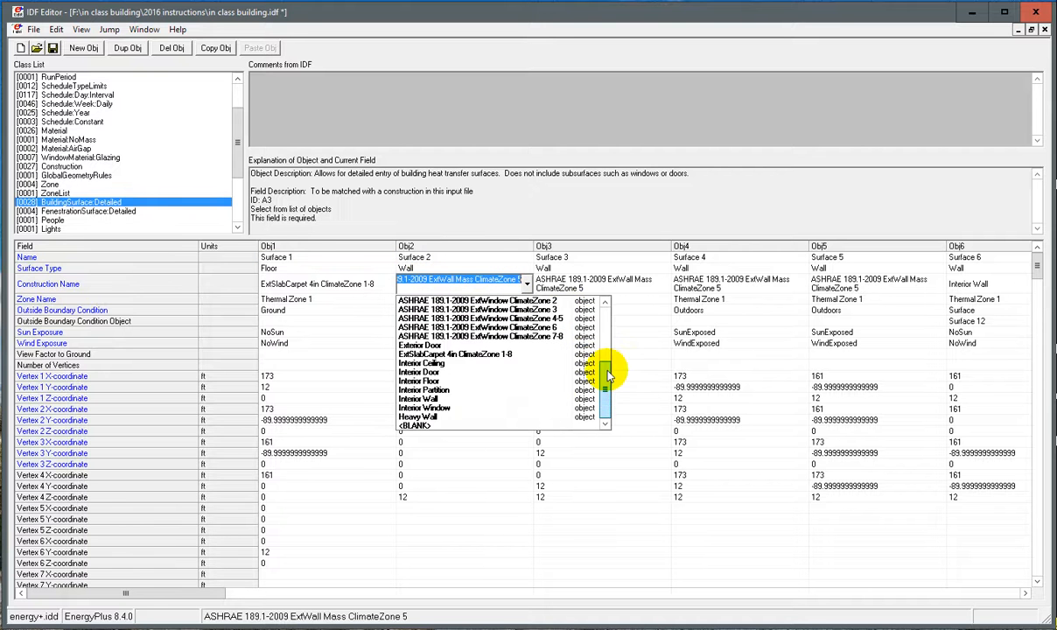
pyautogui.click(532, 392)
# - Set the Construction Name of the Surface 3 wall to Heavy Wall
pyautogui.click(609, 286)
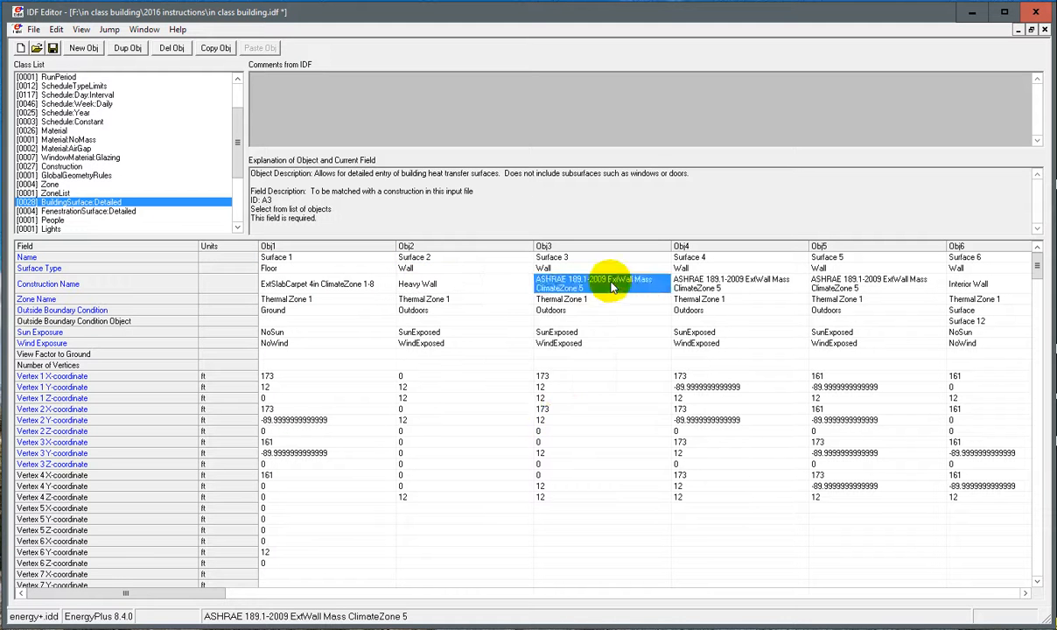
pyautogui.click(612, 287)
pyautogui.moveTo(742, 323); pyautogui.dragTo(740, 435)
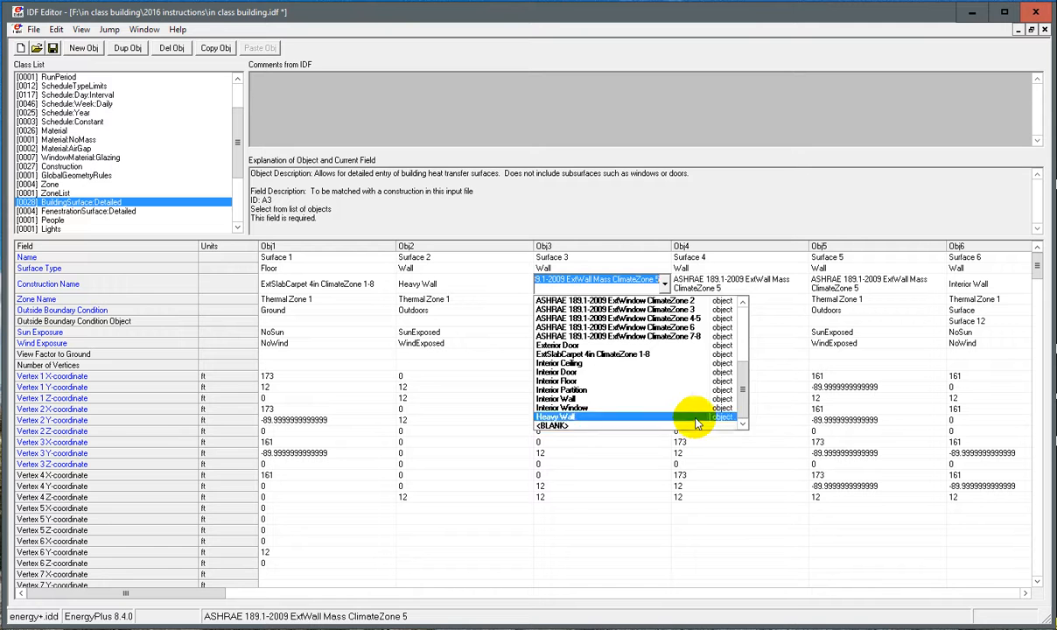
pyautogui.click(697, 420)
pyautogui.click(682, 518)
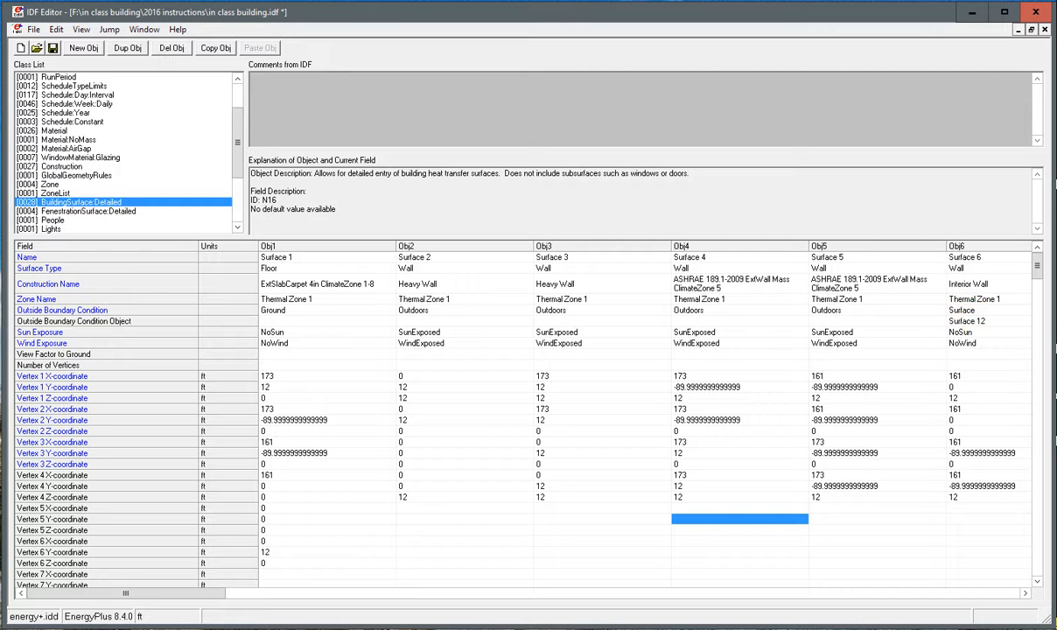
# - Review the construction names of the remaining building surfaces through Surface 28 and save the file
pyautogui.click(1025, 593)
pyautogui.click(1026, 593)
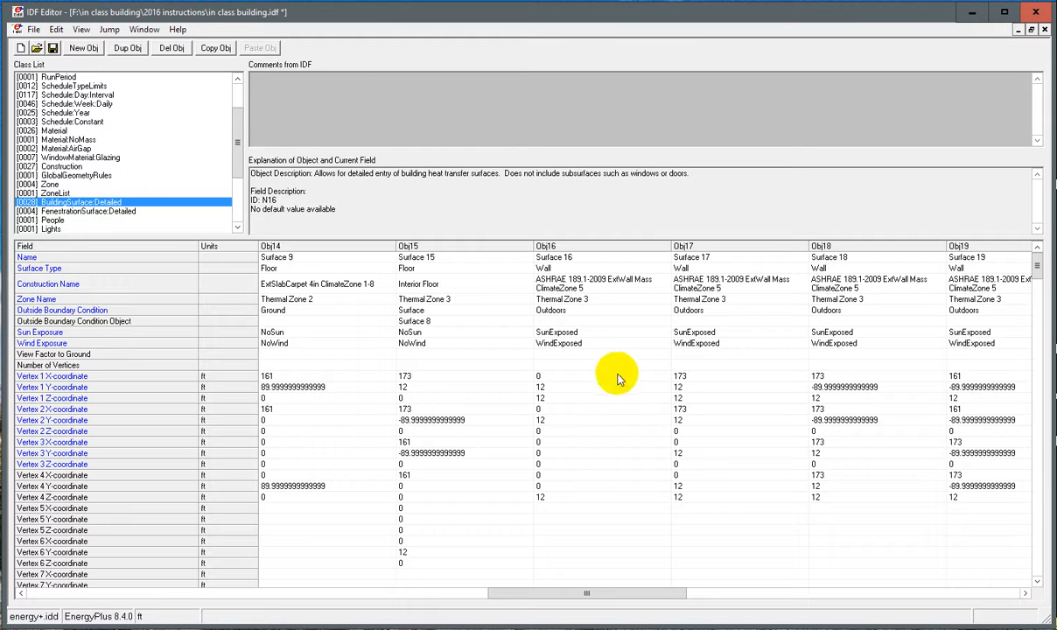
pyautogui.click(1023, 594)
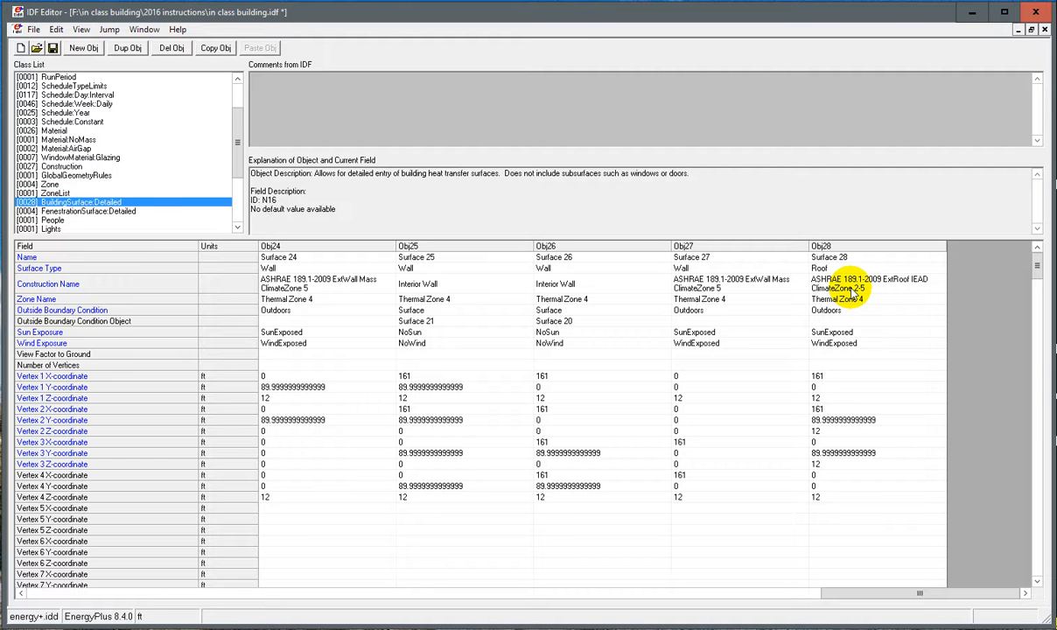
pyautogui.click(52, 49)
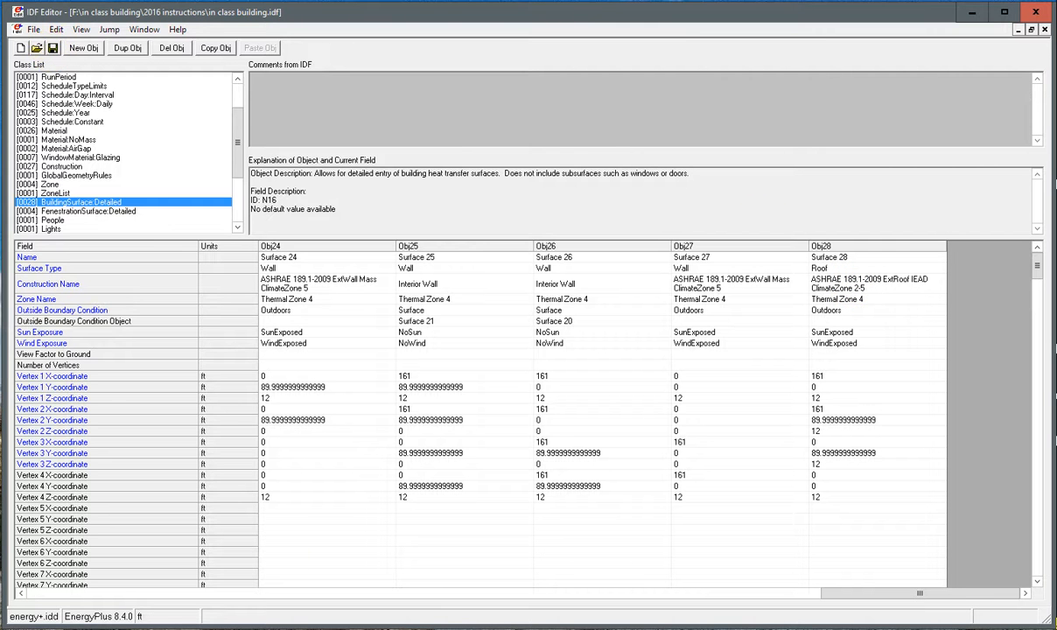
# - Switch to EP-Launch, run the simulation of in class building.idf and dismiss the run status
pyautogui.click(16, 625)
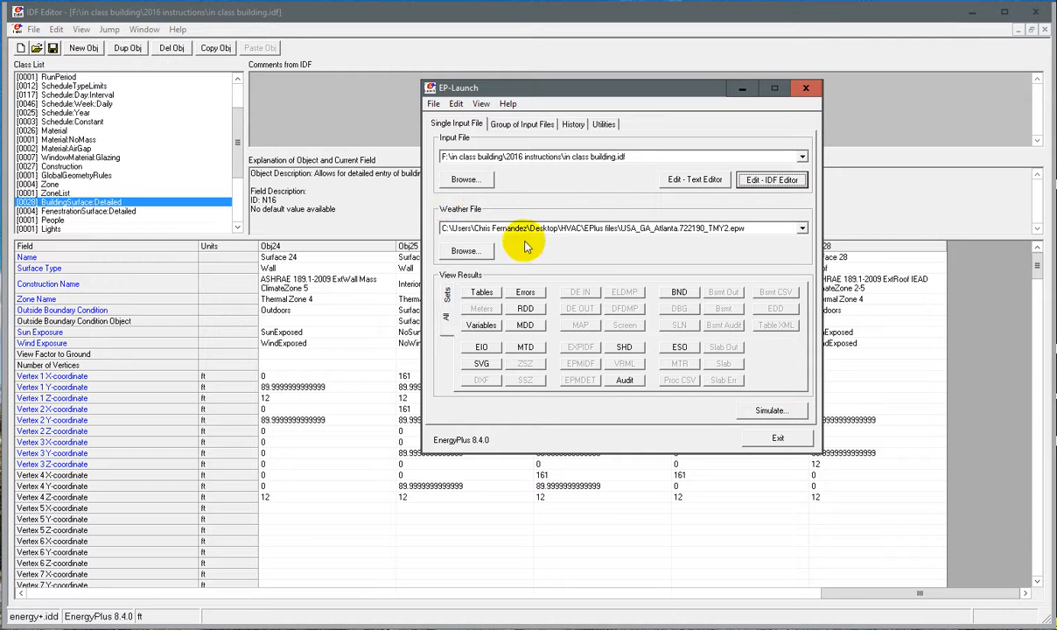
pyautogui.click(770, 410)
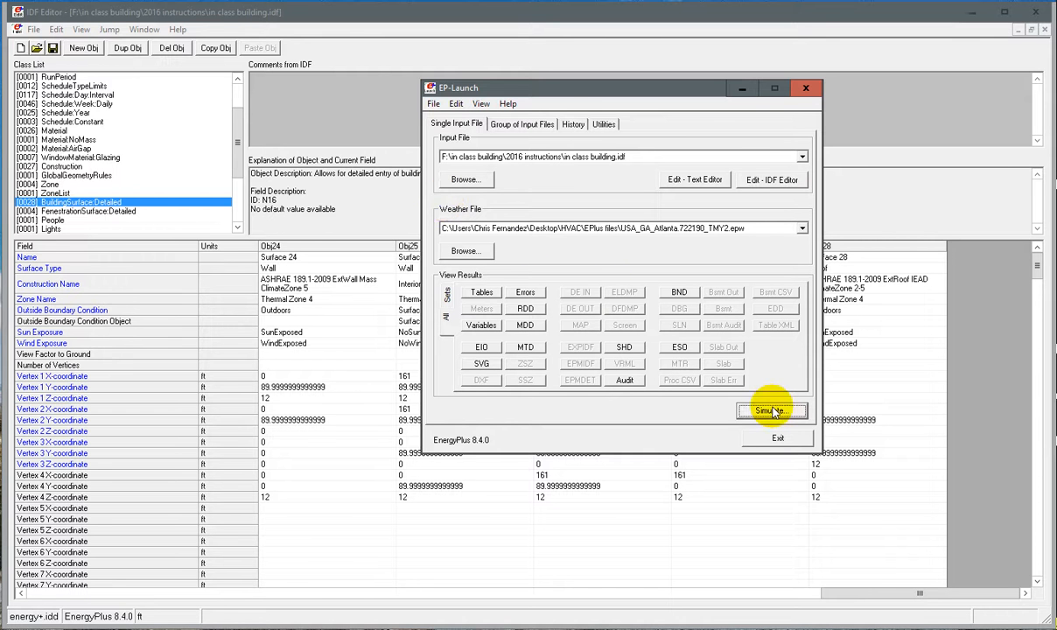
pyautogui.click(174, 48)
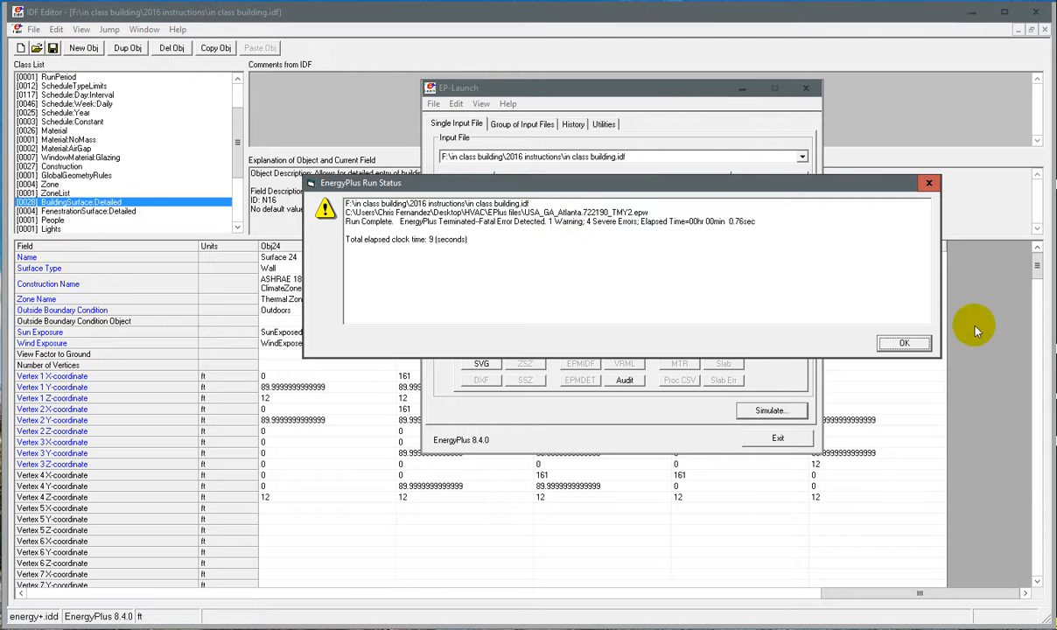
pyautogui.click(905, 342)
# - Open the simulation's error file and bring its full text into view to examine the severe errors
pyautogui.click(542, 297)
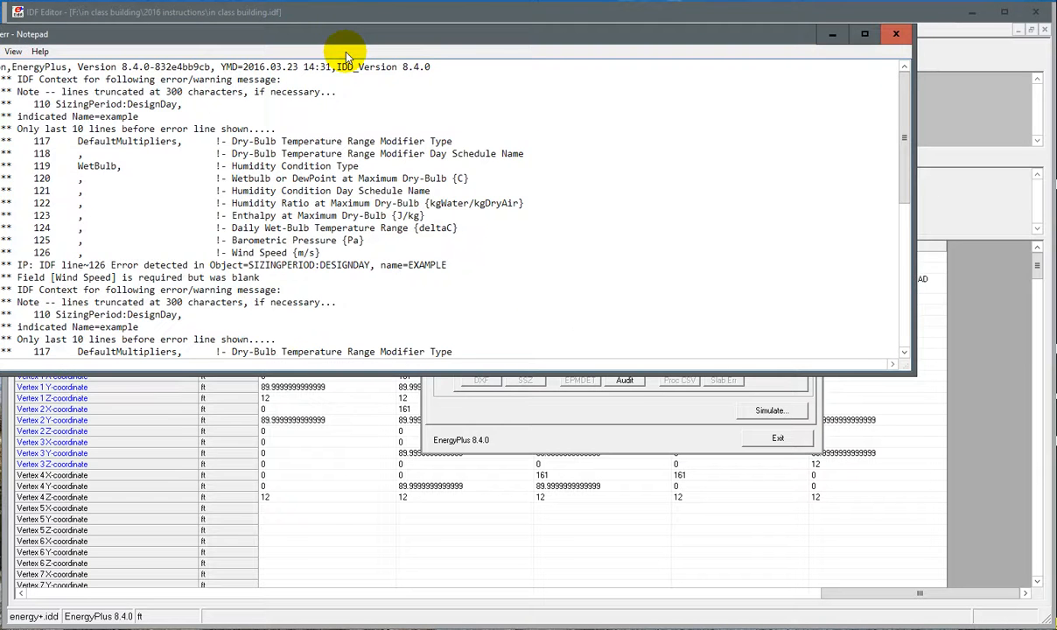
pyautogui.moveTo(332, 11); pyautogui.dragTo(460, 31)
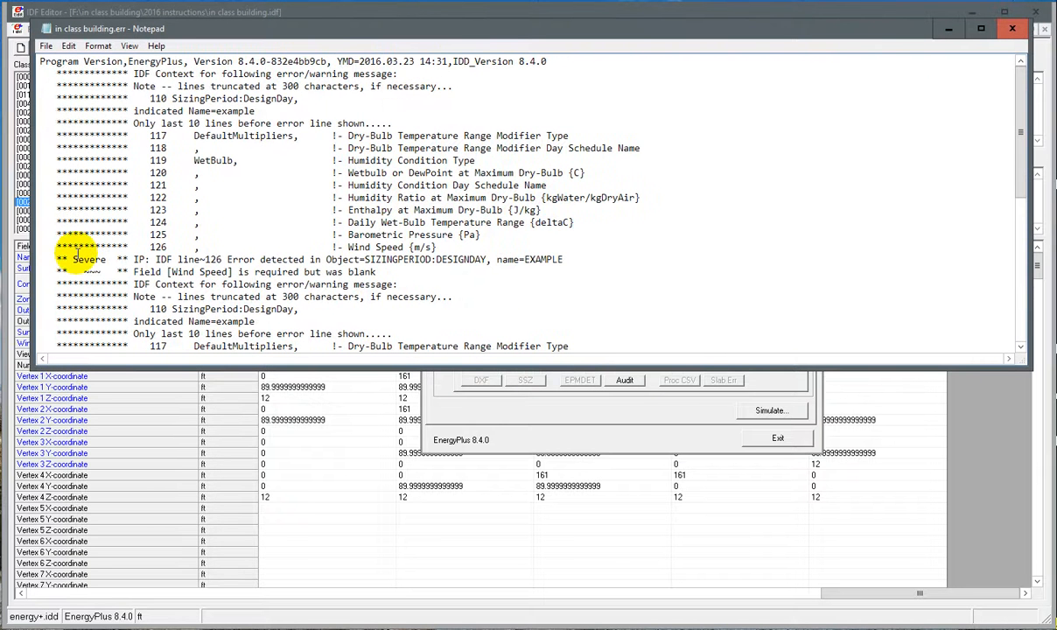
# - Check the severe errors in the error file, then delete the "example" SizingPeriod:DesignDay object in the IDF Editor and save the file
pyautogui.scroll(-4, 266, 276)
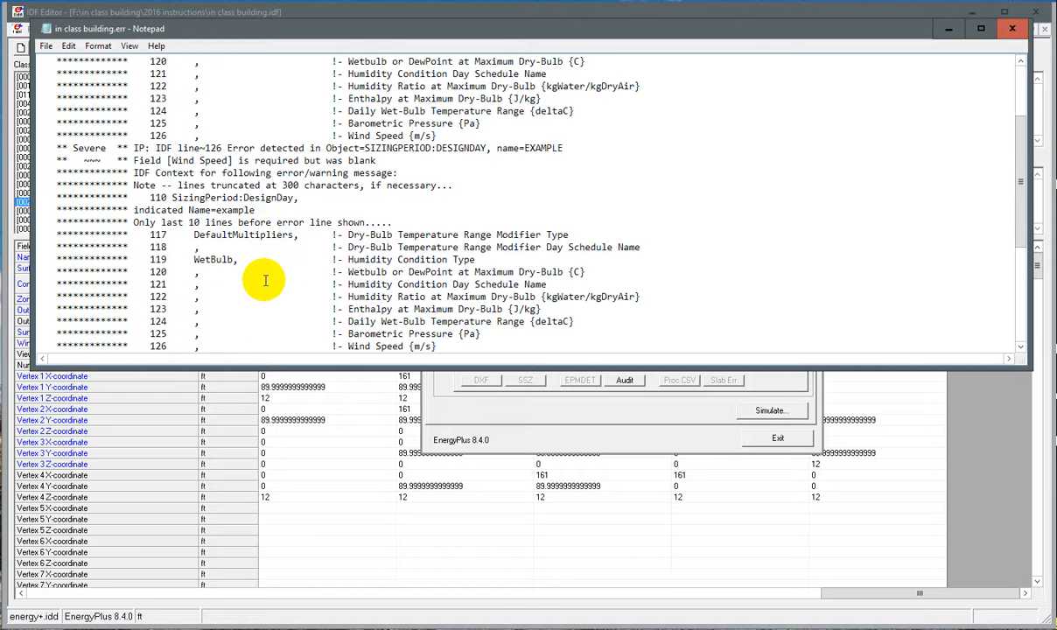
pyautogui.scroll(-4, 260, 252)
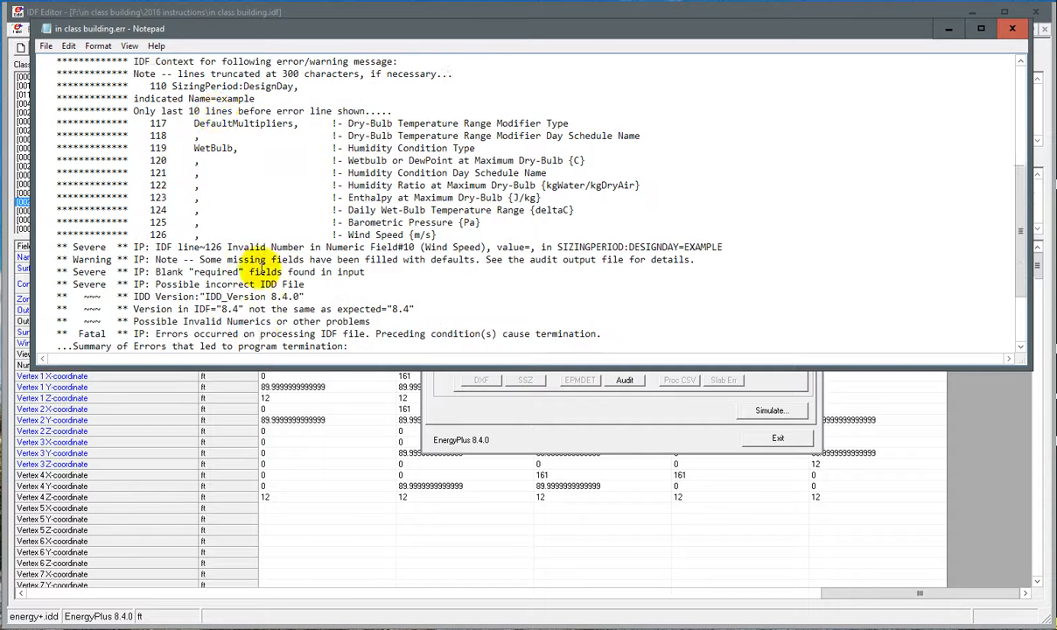
pyautogui.scroll(8, 260, 262)
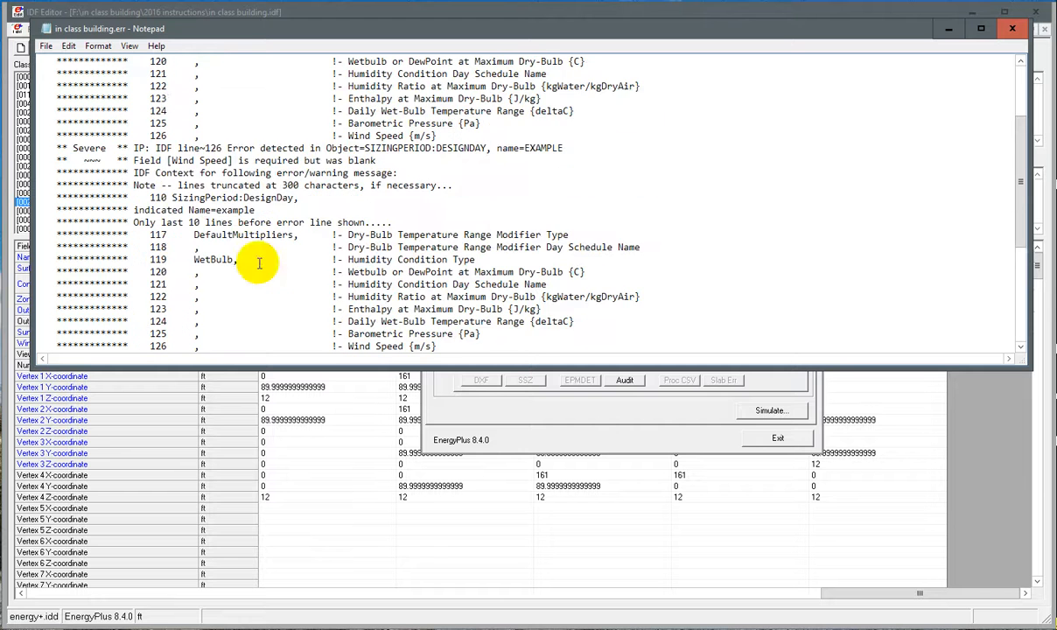
pyautogui.click(305, 15)
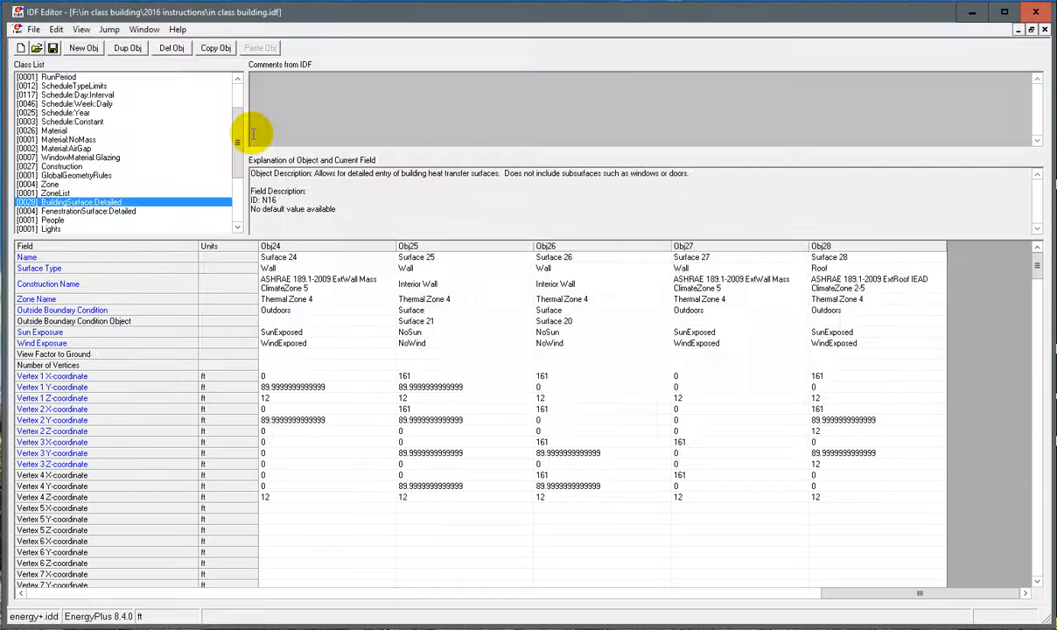
pyautogui.moveTo(244, 133); pyautogui.dragTo(229, 85)
pyautogui.click(152, 122)
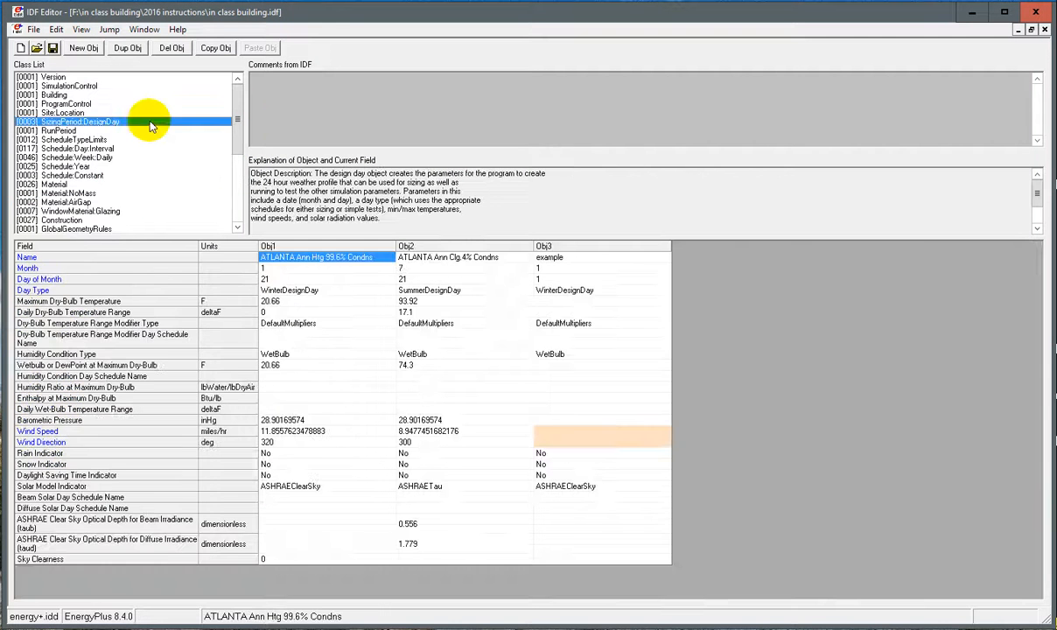
pyautogui.click(595, 246)
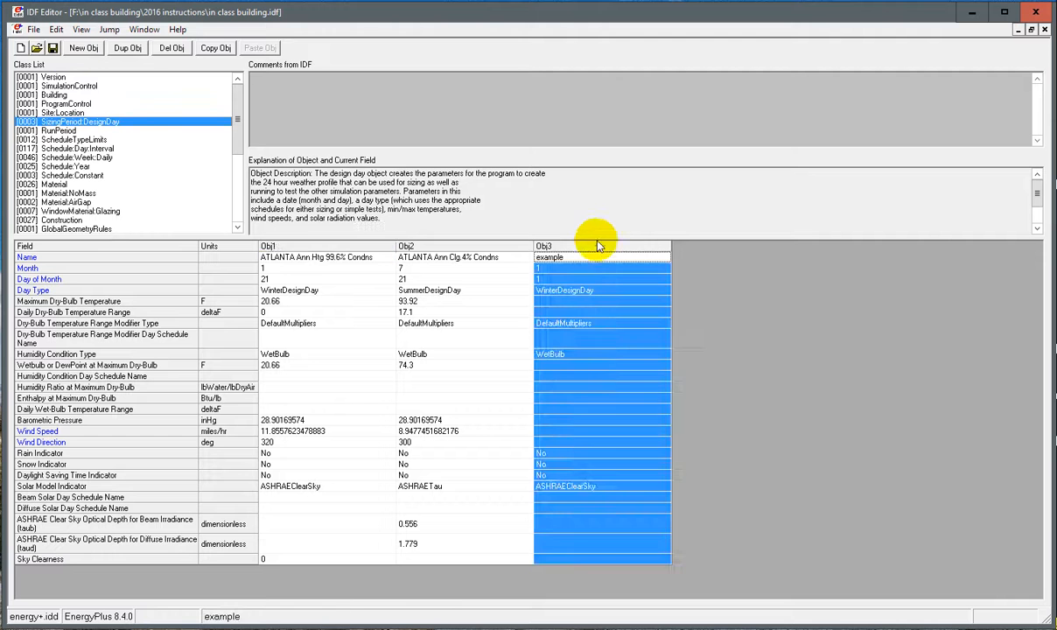
pyautogui.click(167, 50)
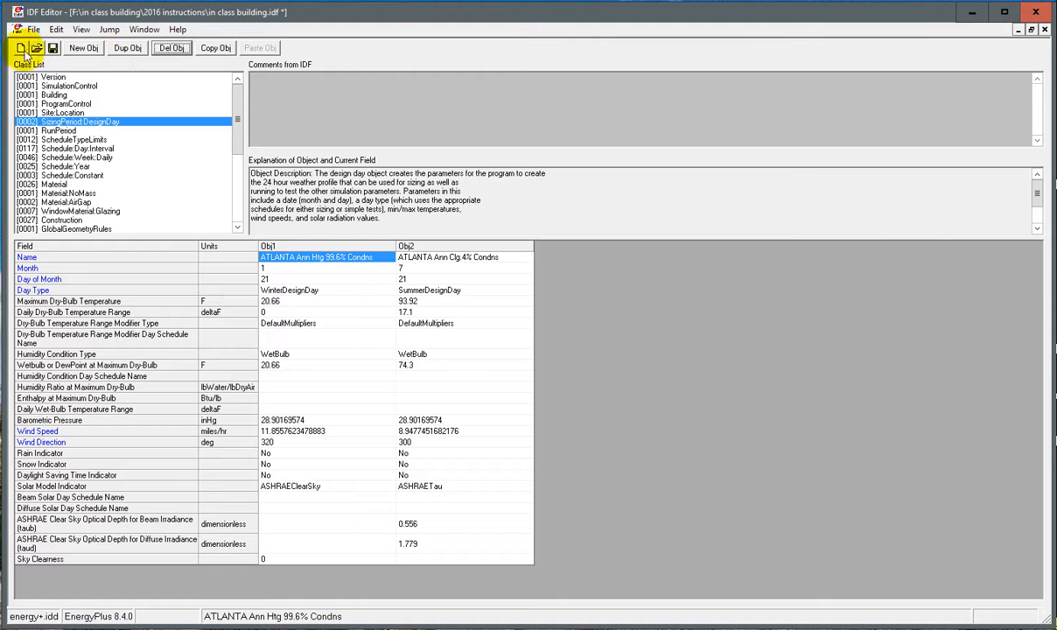
pyautogui.click(51, 49)
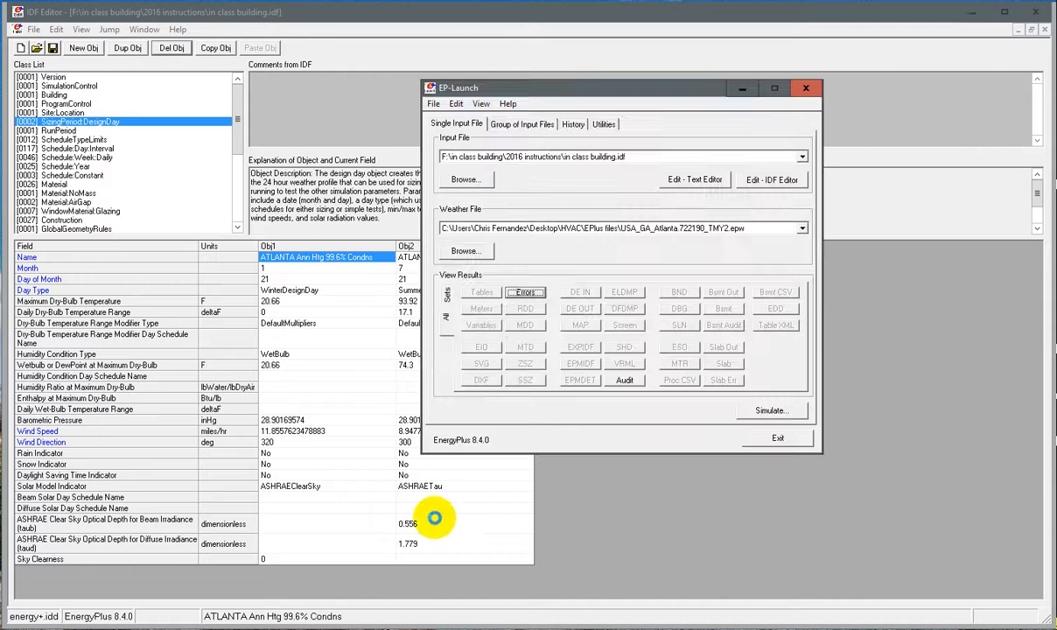
# - Rerun the simulation of in class building.idf in EP-Launch, dismiss the run status and check the error file before closing it
pyautogui.click(765, 412)
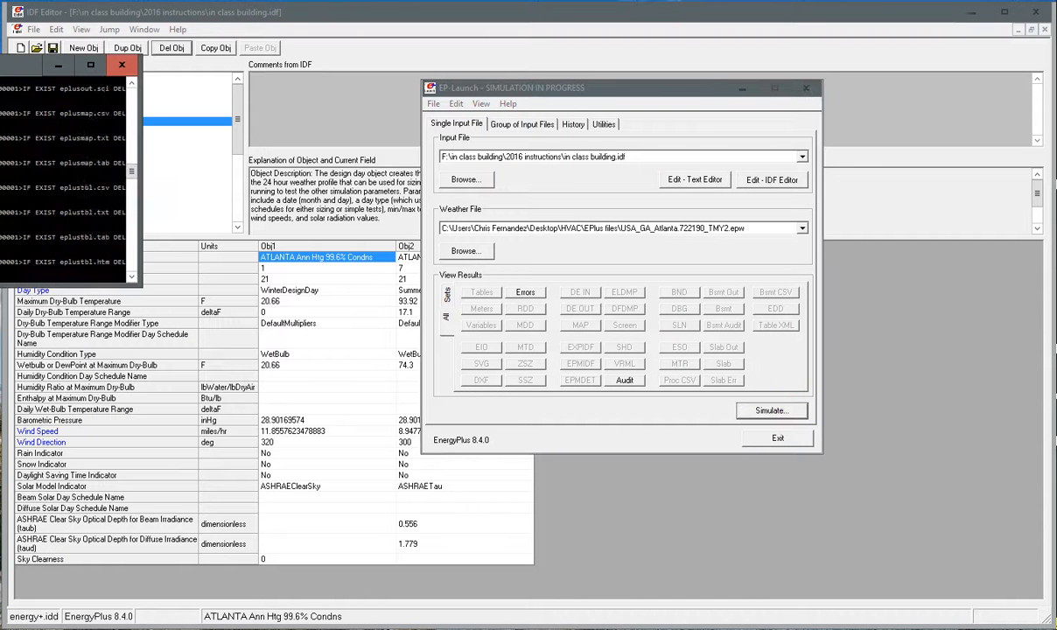
pyautogui.moveTo(0, 68); pyautogui.dragTo(116, 77)
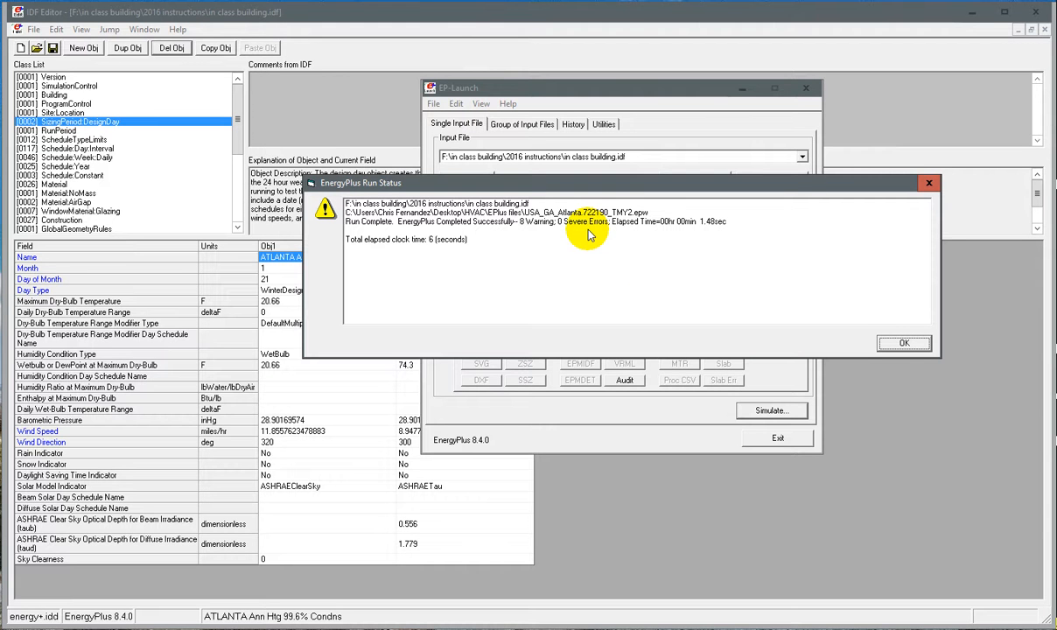
pyautogui.click(902, 344)
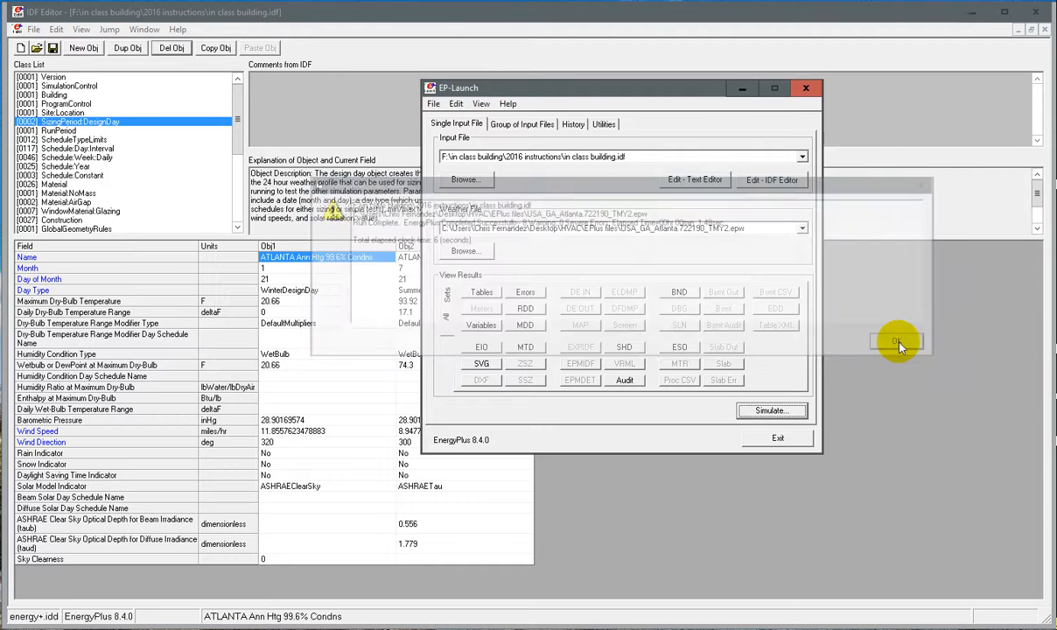
pyautogui.click(529, 299)
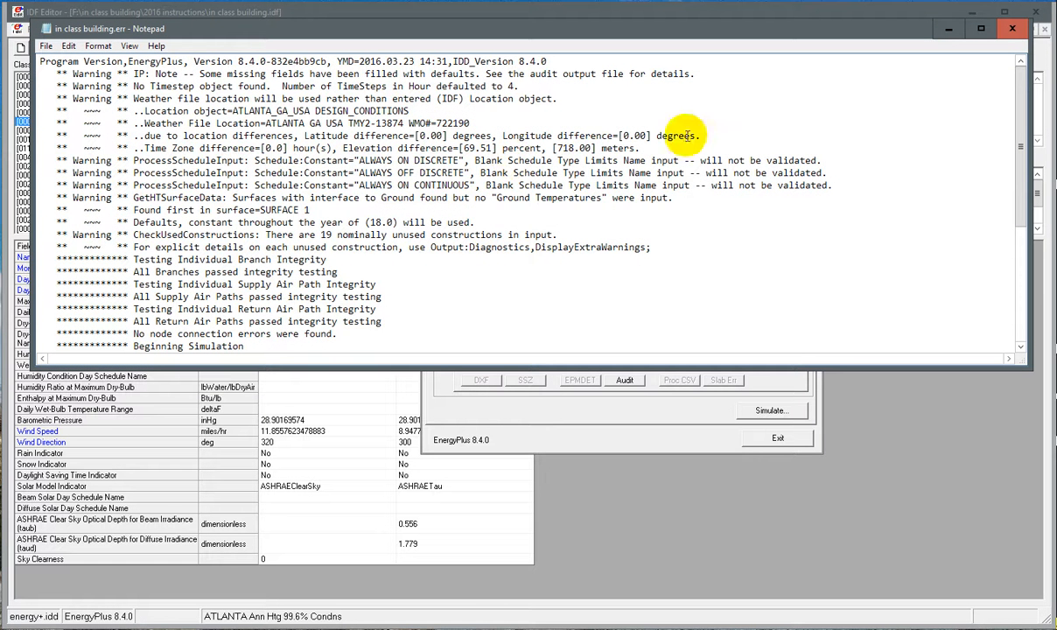
pyautogui.click(1012, 28)
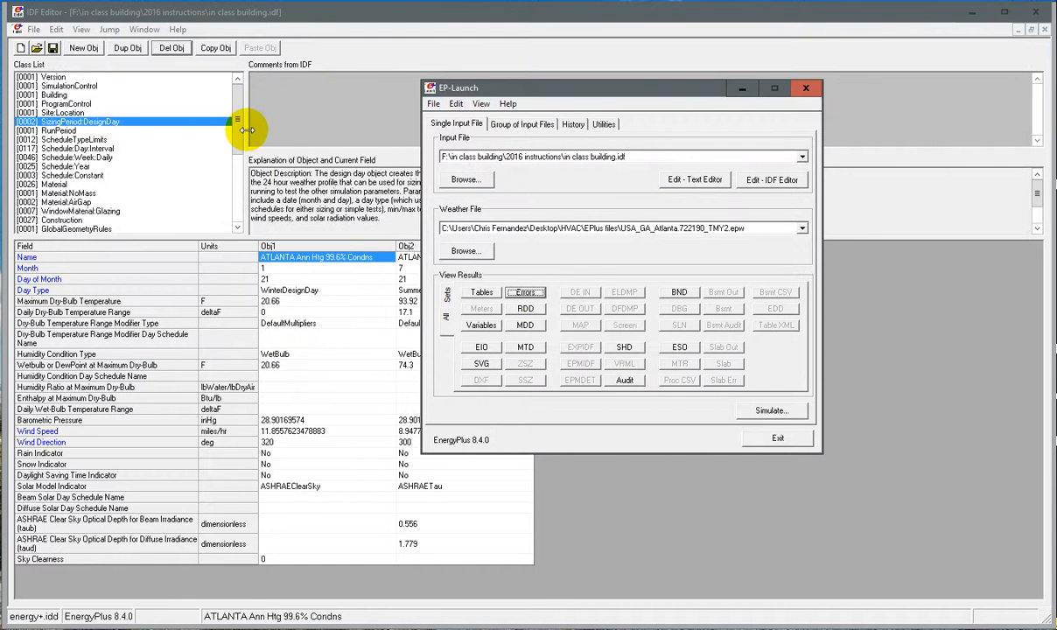
# - In the IDF Editor, show the full class list and delete all existing Output:Variable objects
pyautogui.moveTo(236, 117); pyautogui.dragTo(221, 184)
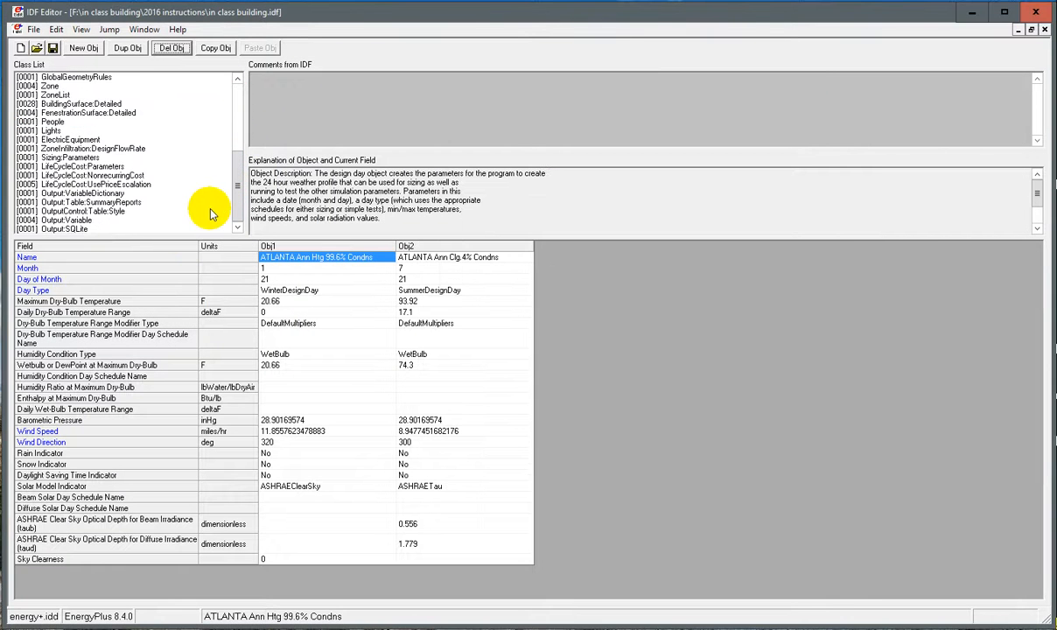
pyautogui.click(155, 220)
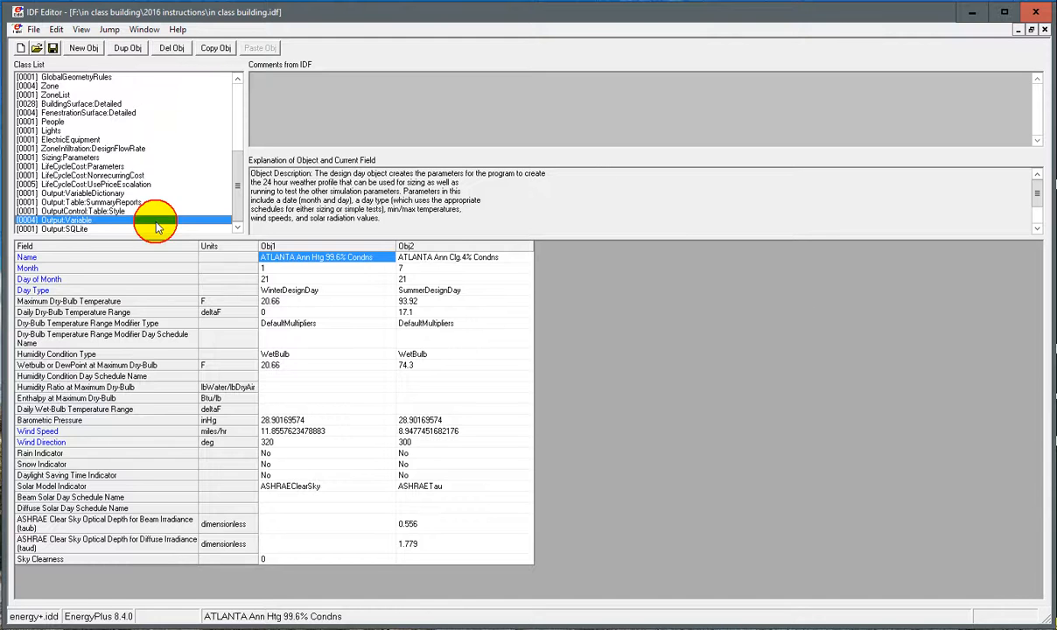
pyautogui.hotkey('ctrl', 'l')
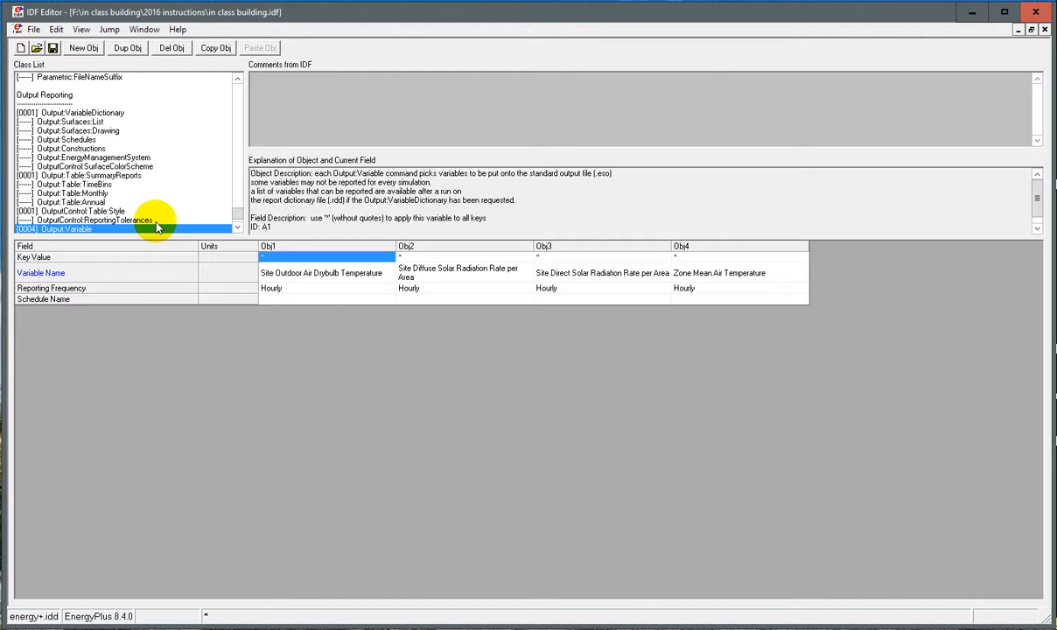
pyautogui.click(174, 49)
pyautogui.click(183, 50)
pyautogui.click(184, 51)
pyautogui.click(185, 49)
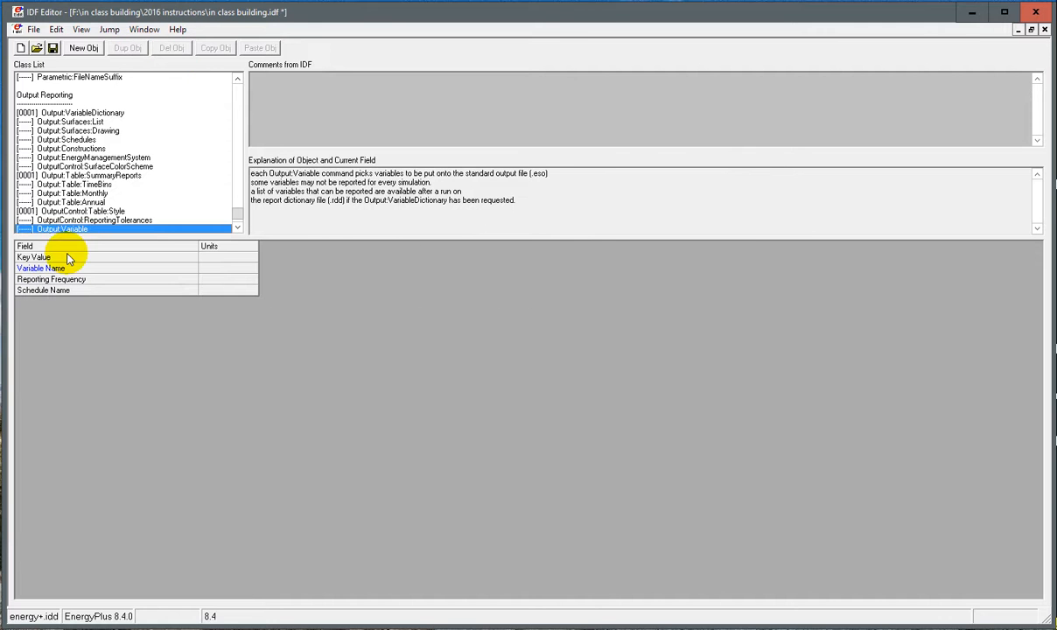
# - Add an Output:Variable object for all keys with the variable name Site Outdoor Air Drybulb Temperature
pyautogui.click(91, 50)
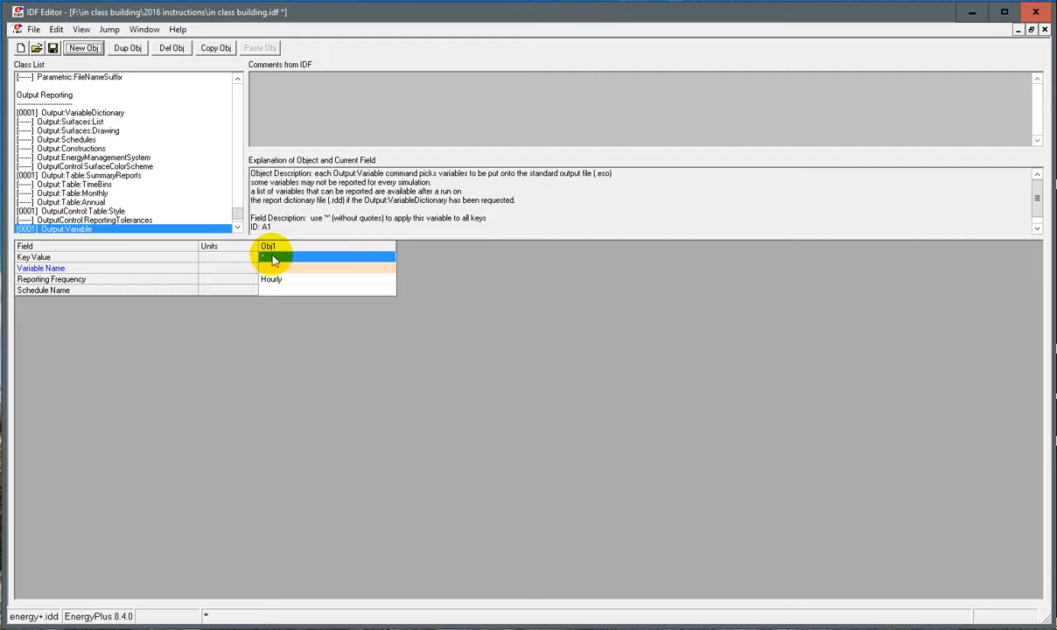
pyautogui.click(272, 257)
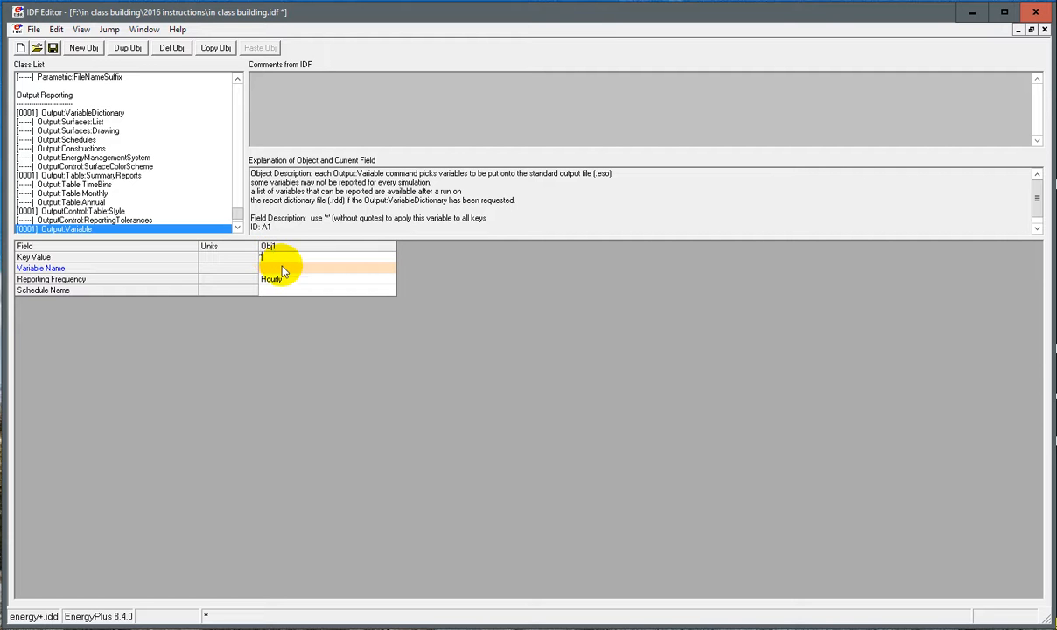
pyautogui.click(289, 268)
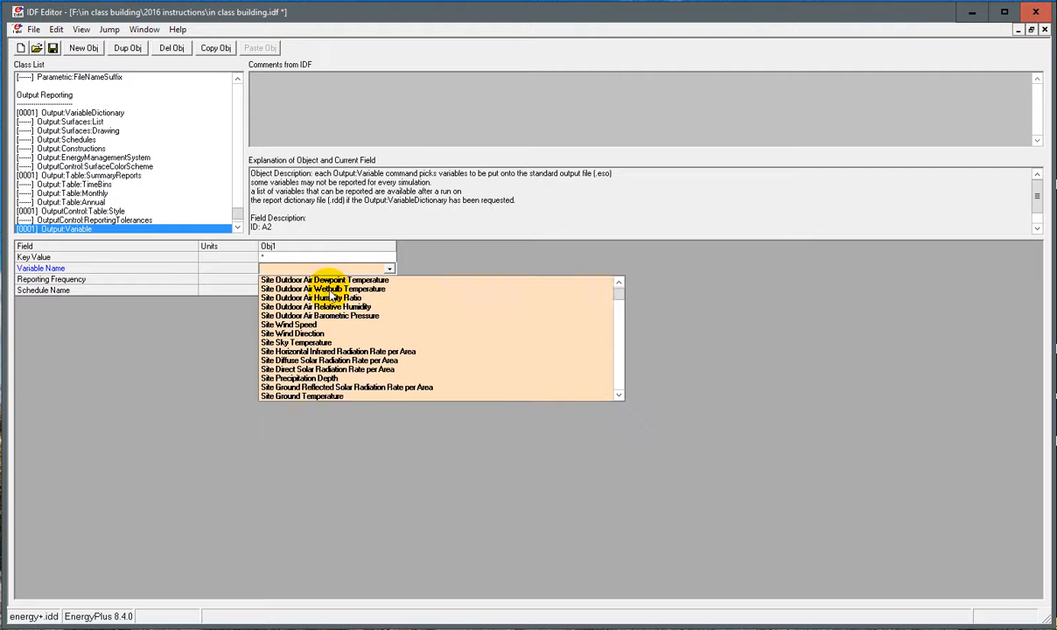
pyautogui.click(325, 289)
pyautogui.click(424, 286)
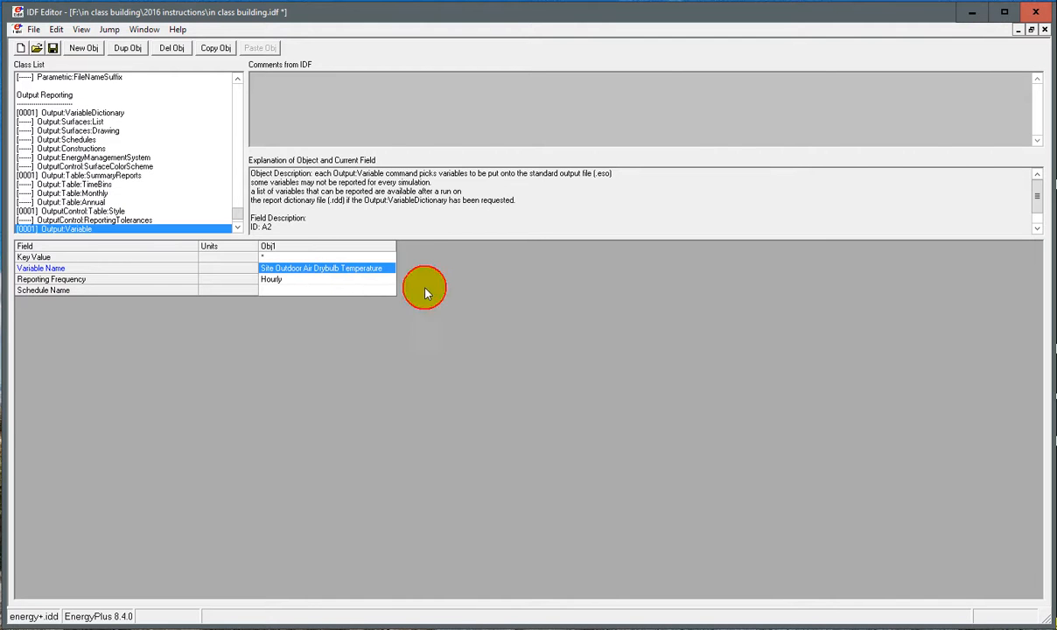
# - Add a second Output:Variable object with the variable name Zone Mean Air Temperature and save the file
pyautogui.click(80, 48)
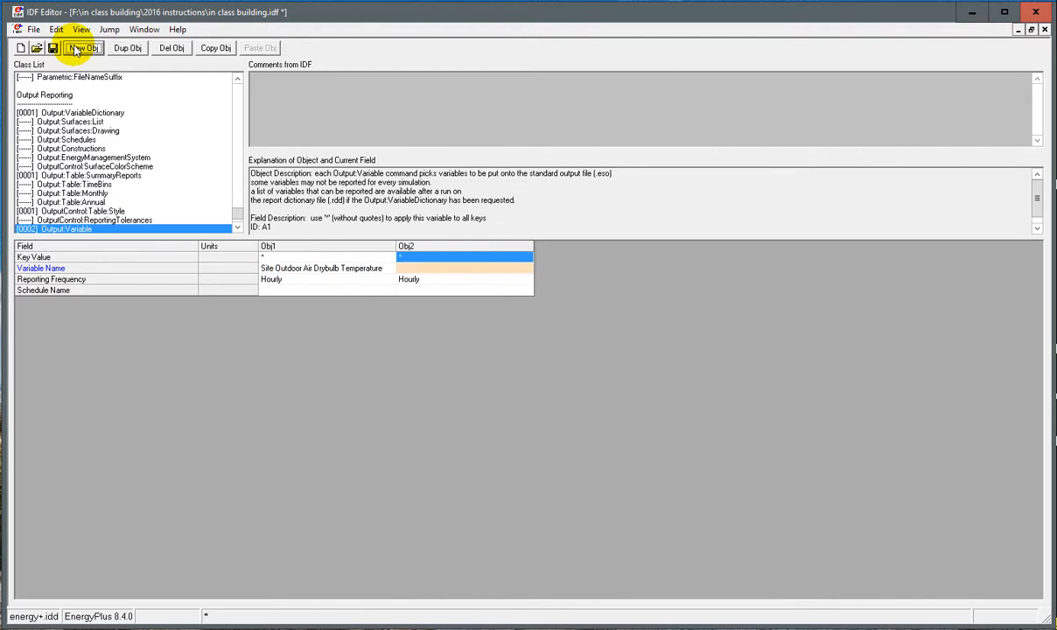
pyautogui.click(529, 267)
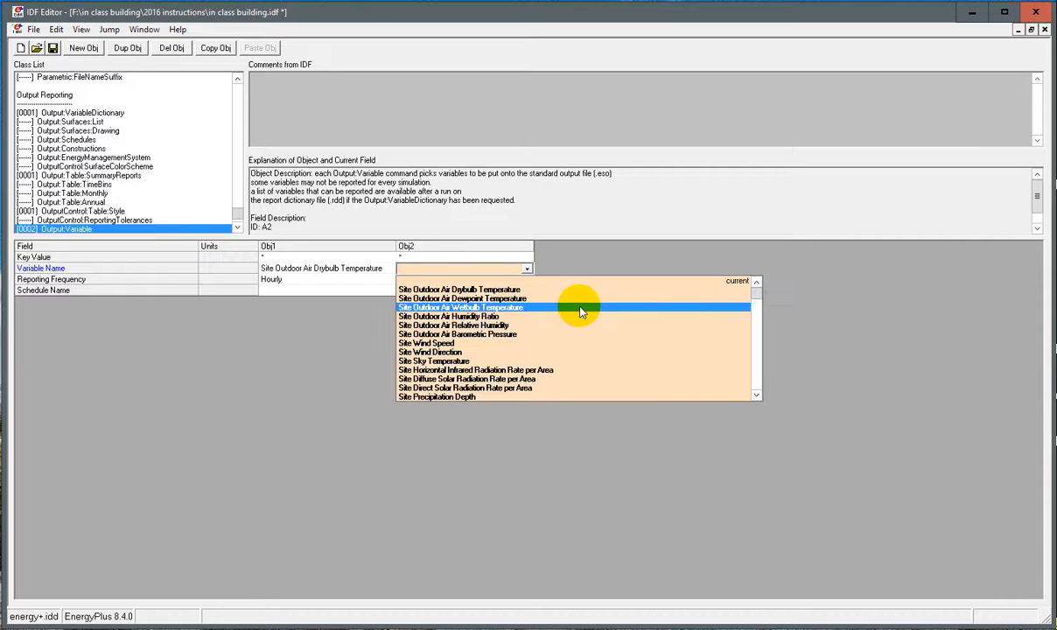
pyautogui.scroll(-8, 577, 311)
pyautogui.scroll(-8, 612, 332)
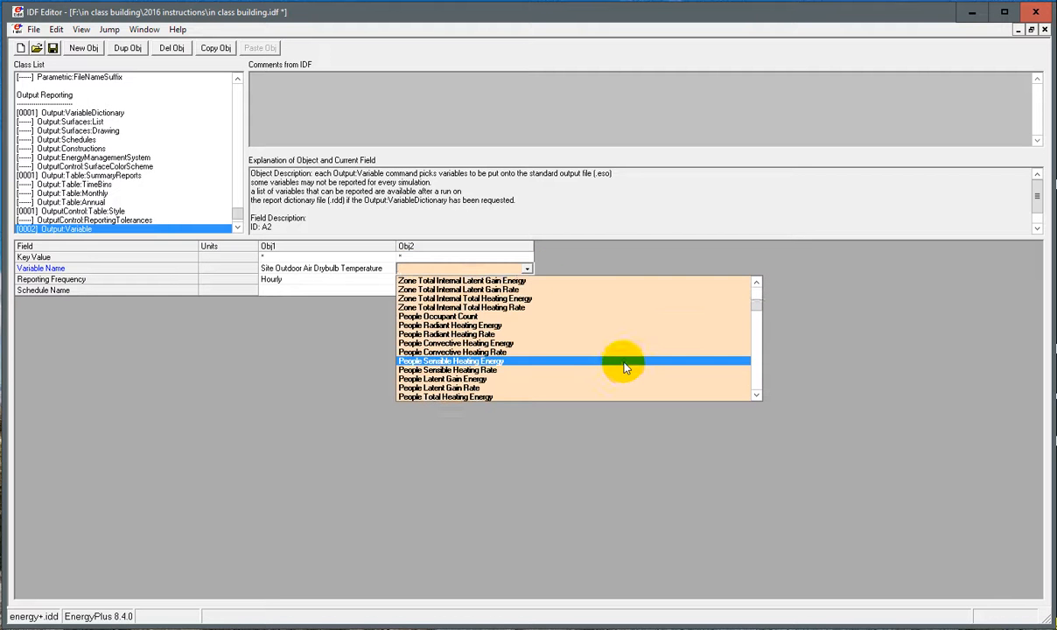
pyautogui.scroll(-15, 623, 367)
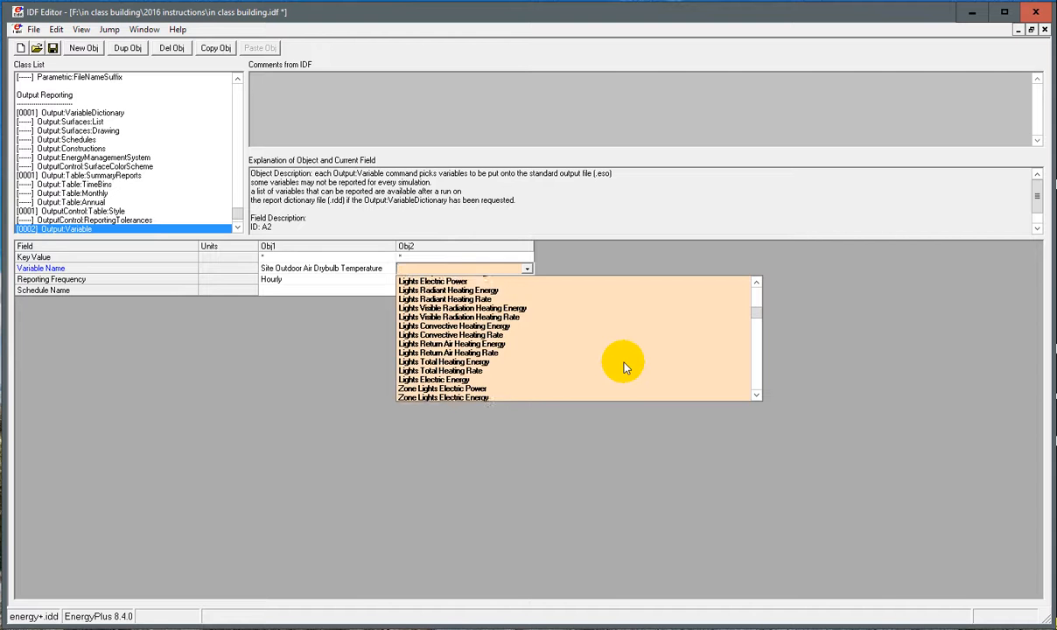
pyautogui.scroll(-15, 624, 368)
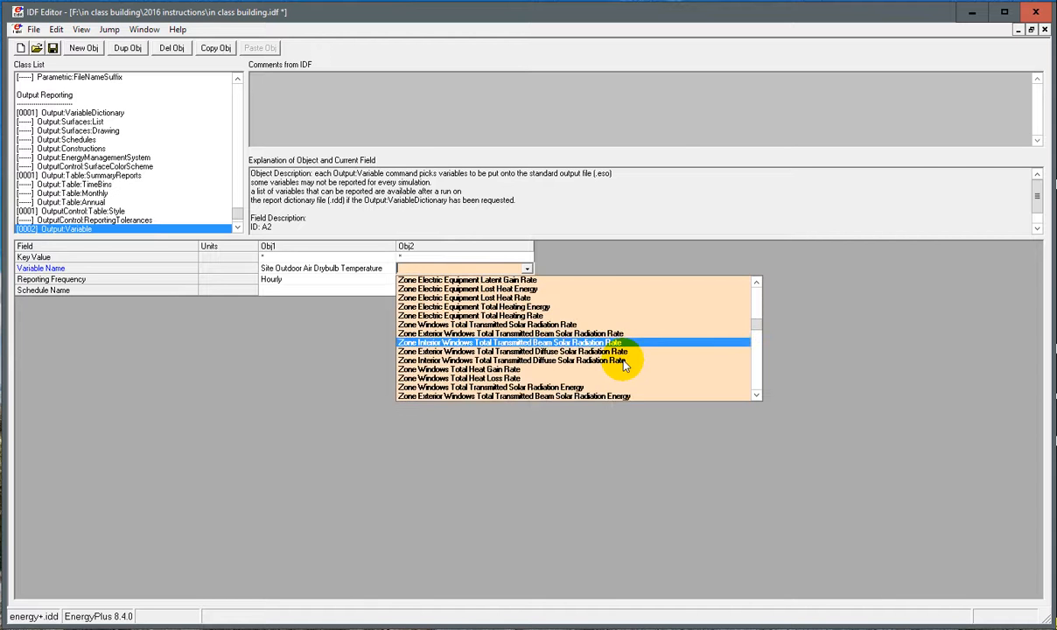
pyautogui.scroll(-12, 624, 366)
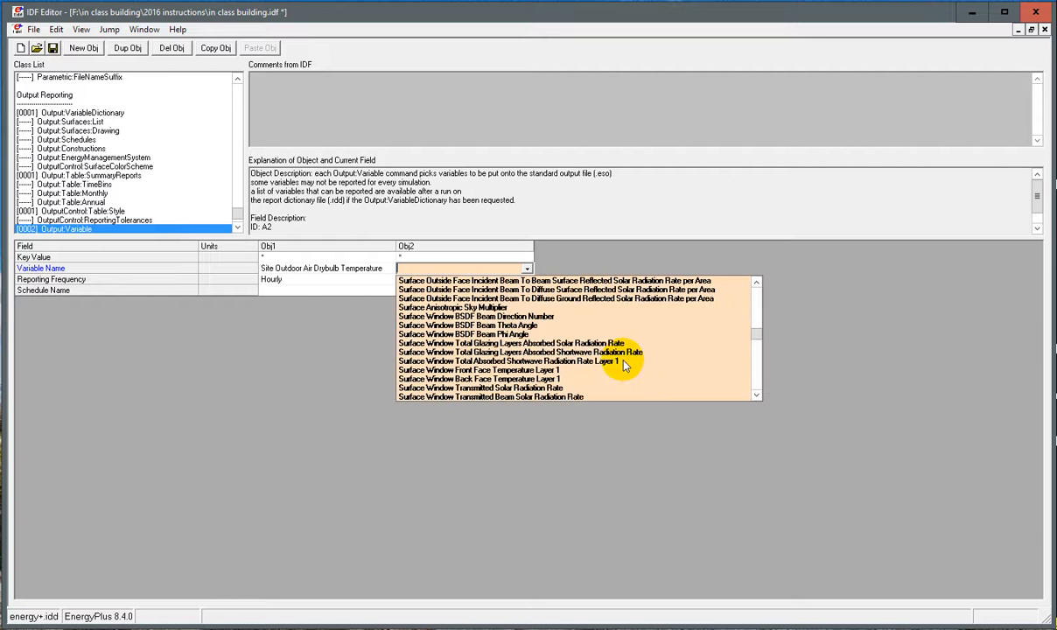
pyautogui.scroll(-15, 624, 366)
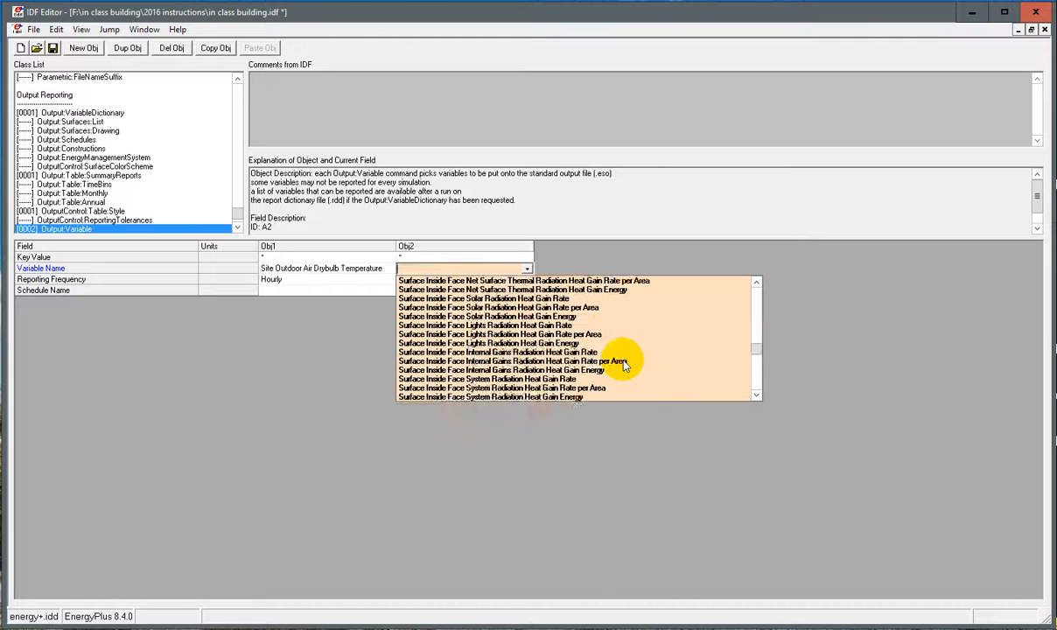
pyautogui.scroll(-15, 623, 366)
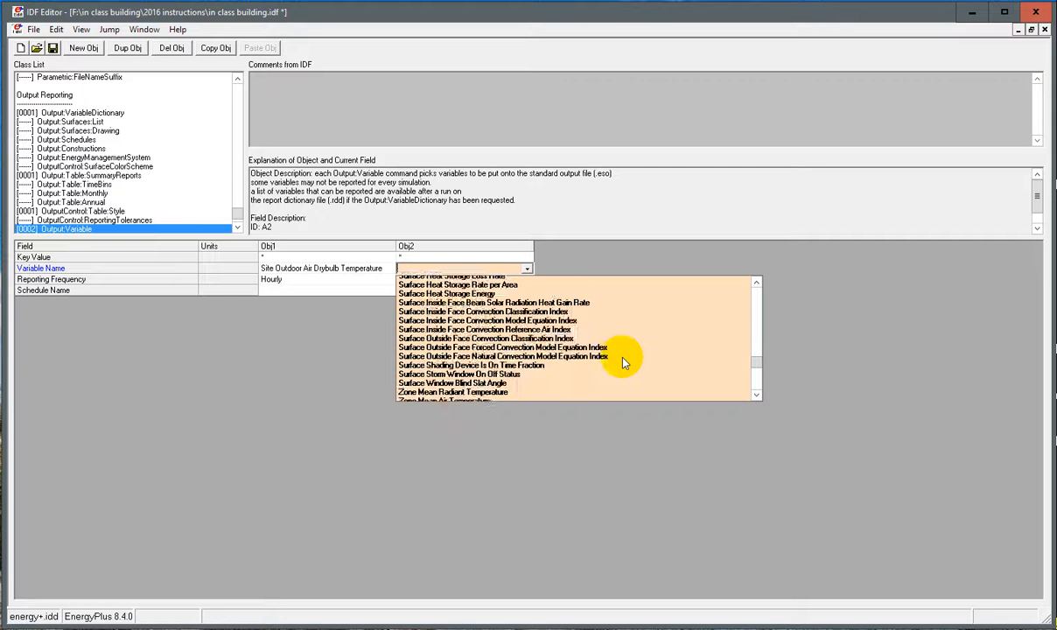
pyautogui.scroll(1, 619, 357)
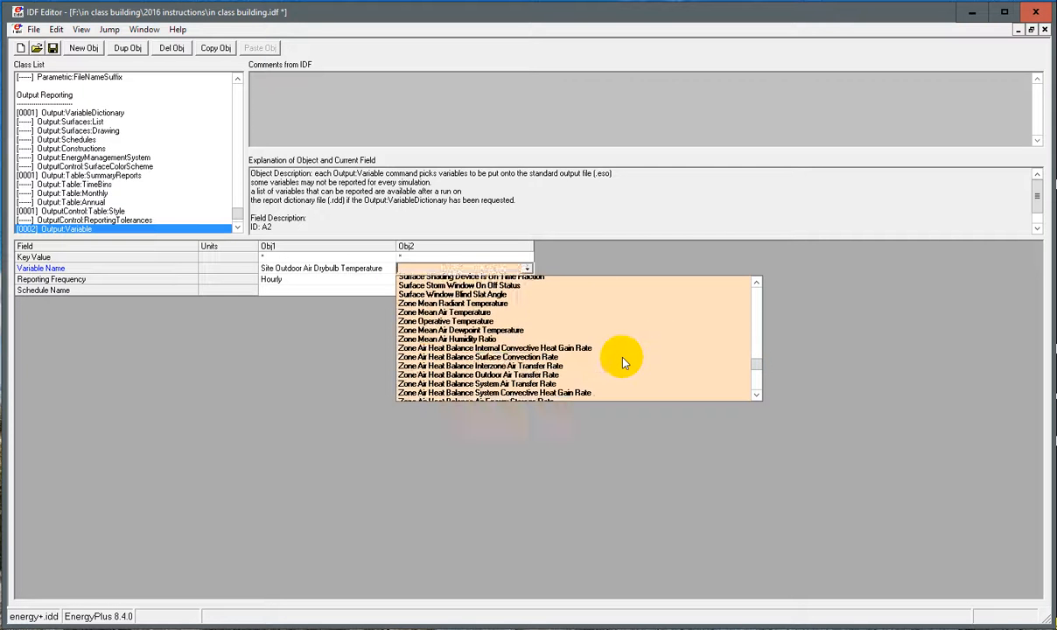
pyautogui.click(576, 316)
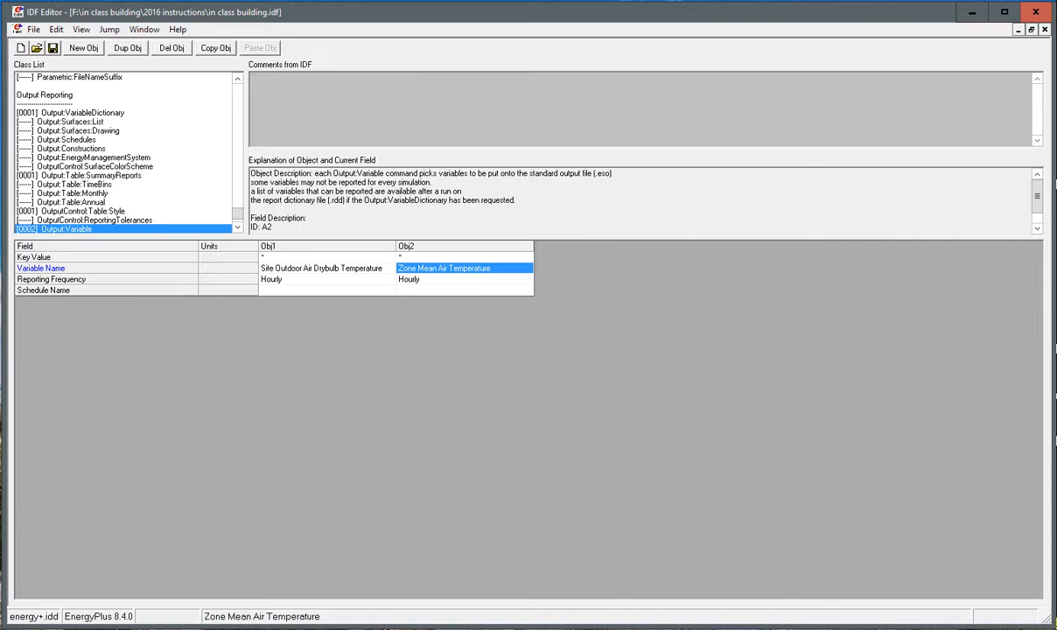
# - Switch to EP-Launch, simulate in class building.idf with the new output variables and dismiss the run status
pyautogui.hotkey('alt', 'Tab')
pyautogui.click(772, 411)
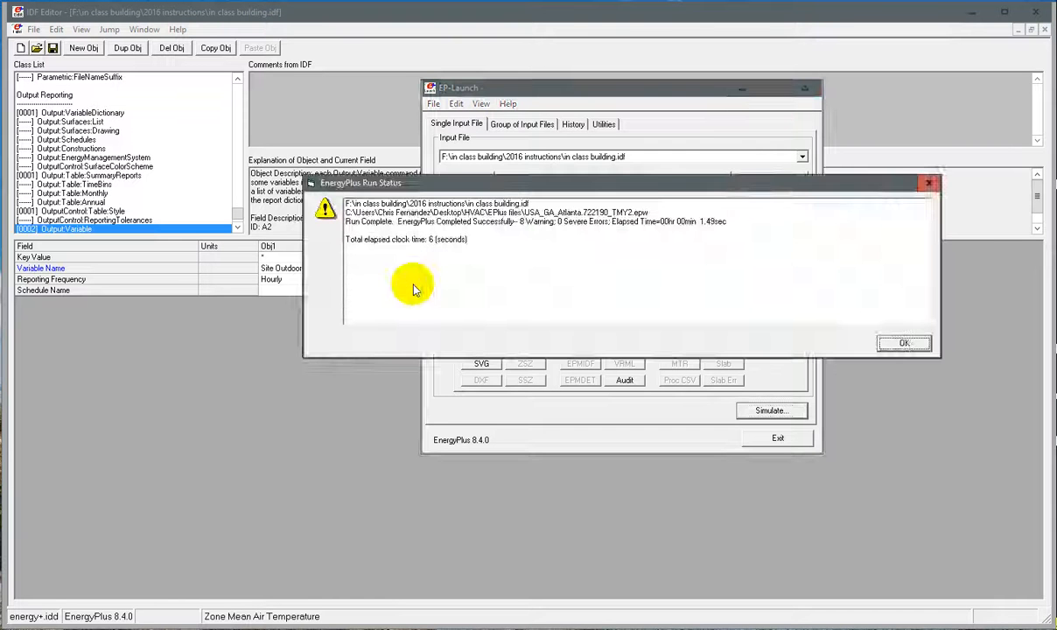
pyautogui.click(903, 342)
# - Open the simulated variable results in Excel, inspect the column headers for the environment and the four thermal zones, and close the workbook
pyautogui.click(473, 330)
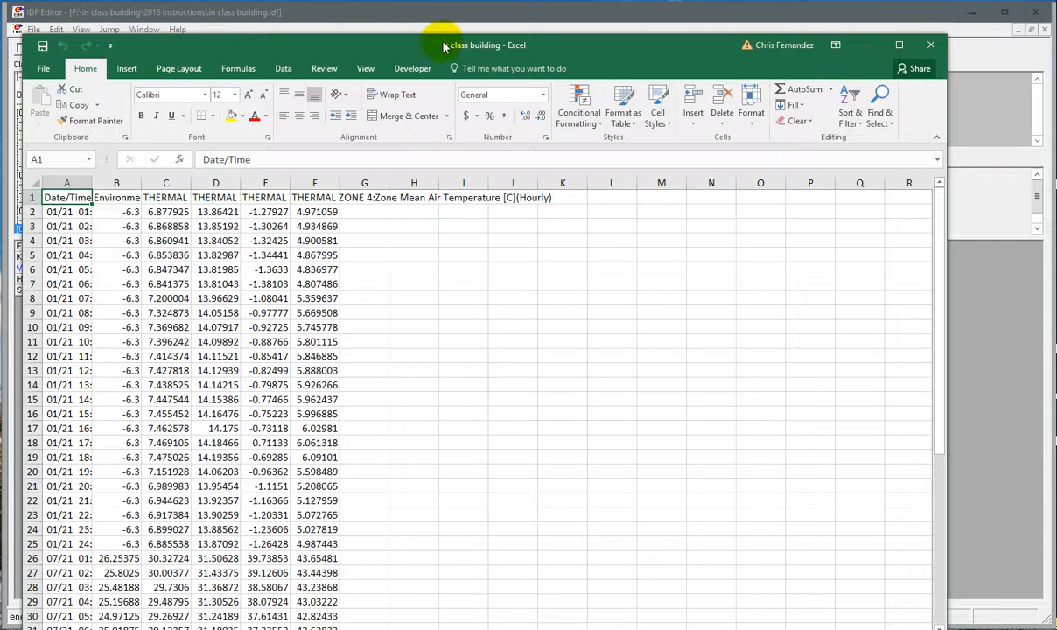
pyautogui.moveTo(448, 47); pyautogui.dragTo(501, 29)
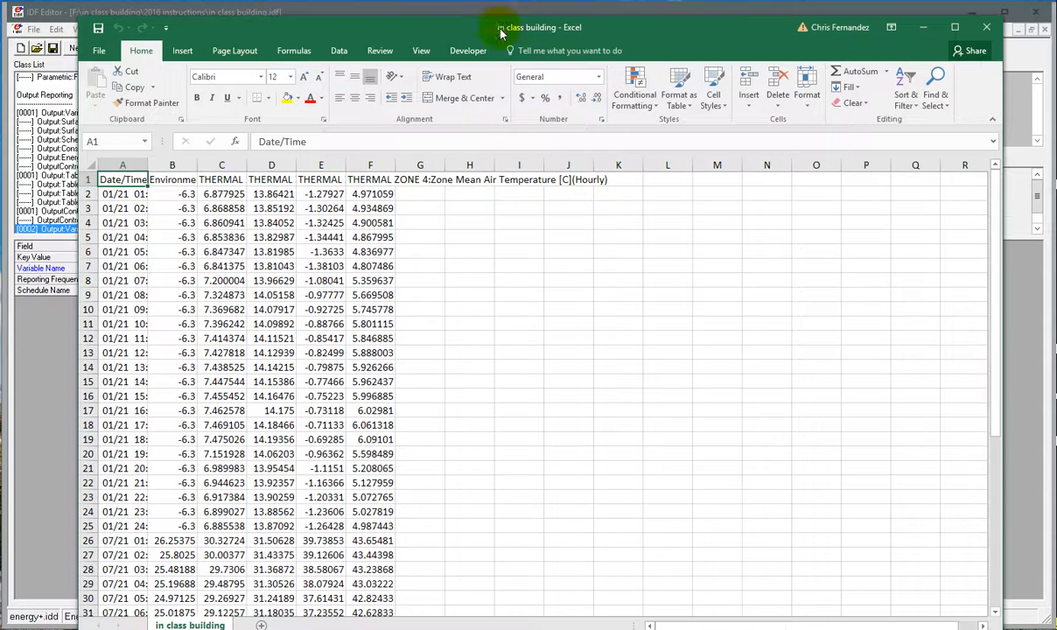
pyautogui.click(188, 180)
pyautogui.click(240, 179)
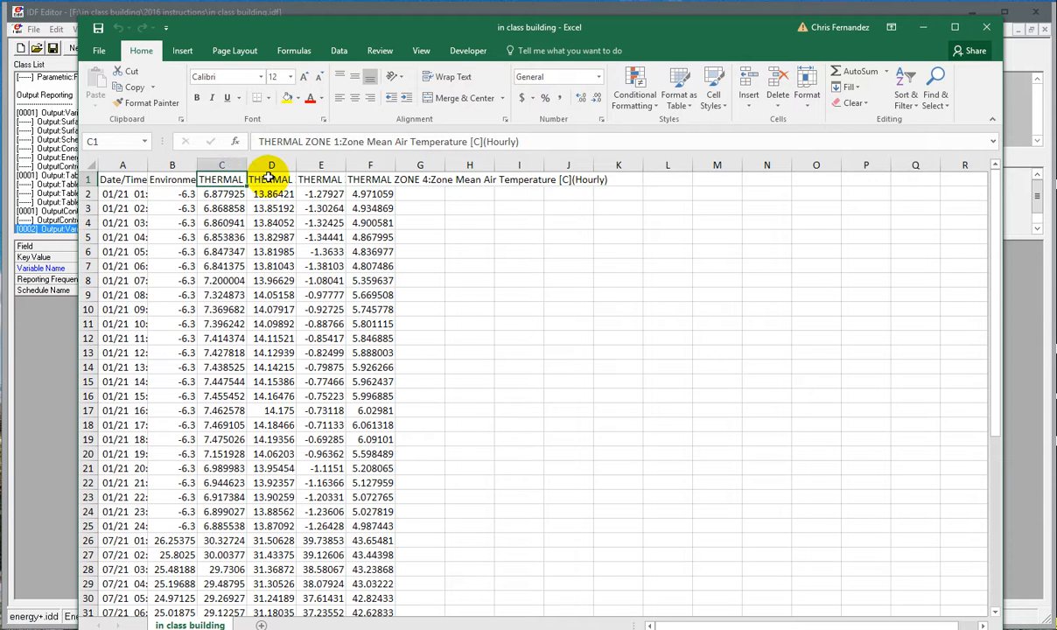
pyautogui.click(273, 180)
pyautogui.click(331, 180)
pyautogui.click(369, 179)
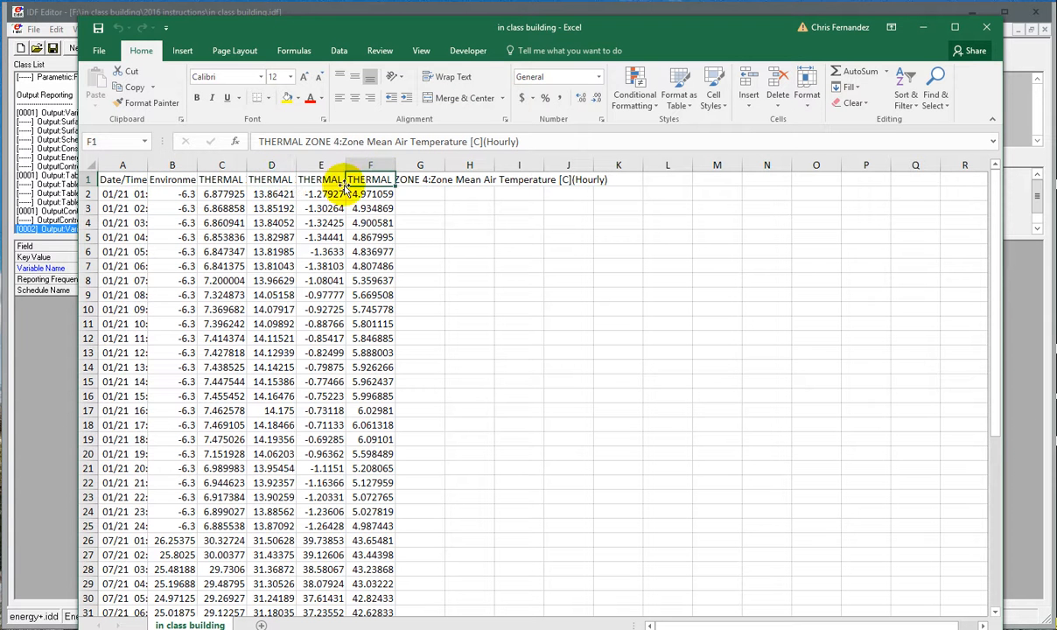
pyautogui.click(314, 179)
pyautogui.click(271, 179)
pyautogui.click(223, 179)
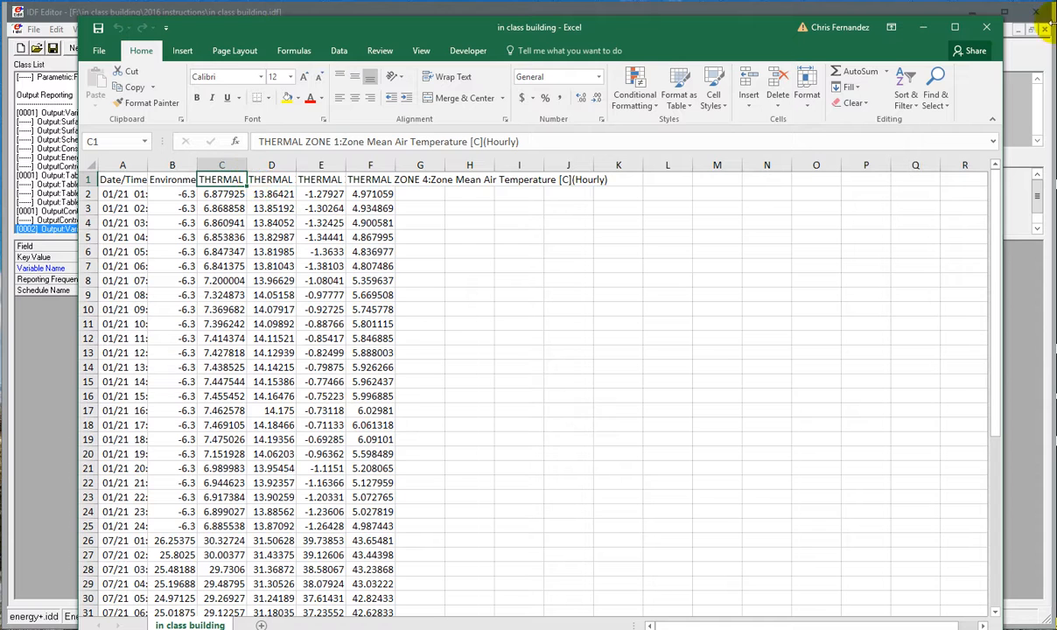
pyautogui.click(985, 27)
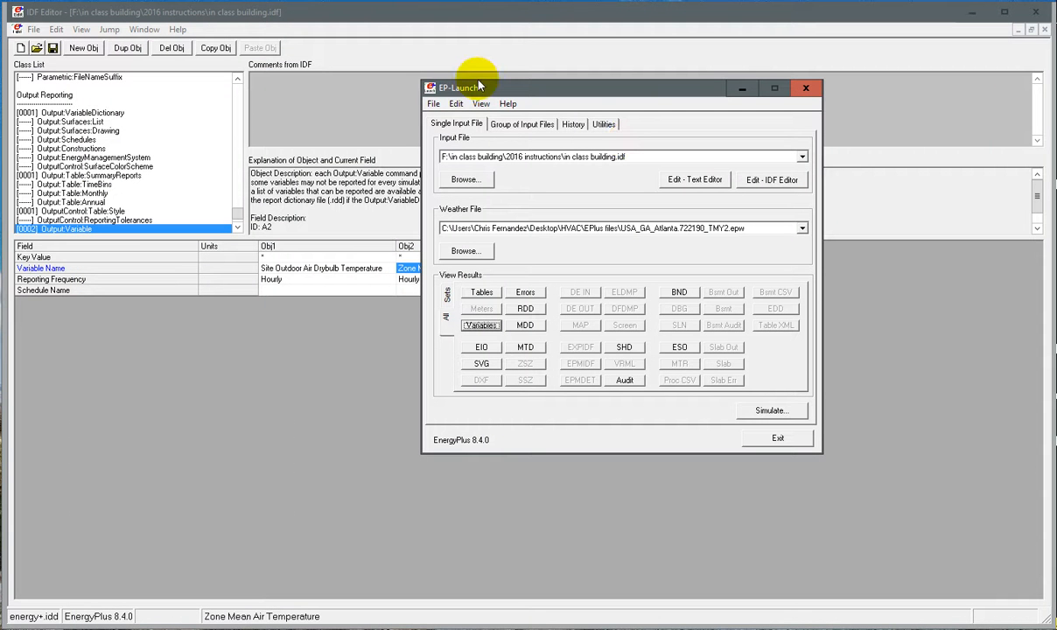
# - In EP-Launch's miscellaneous options, enable Convert ESO/MTR to IP Units and accept the settings
pyautogui.click(480, 103)
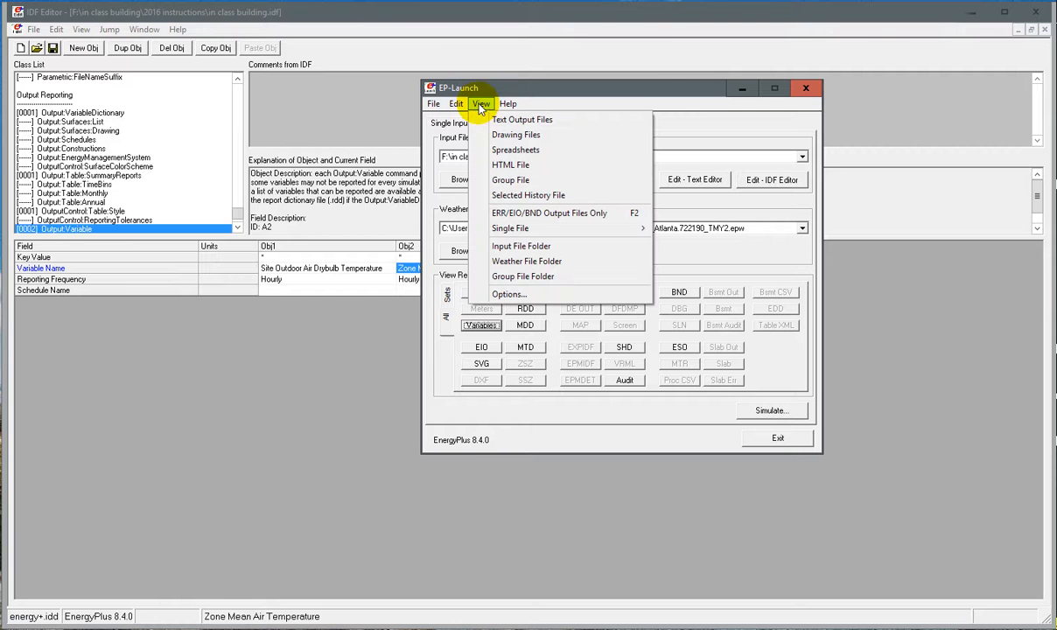
pyautogui.click(514, 295)
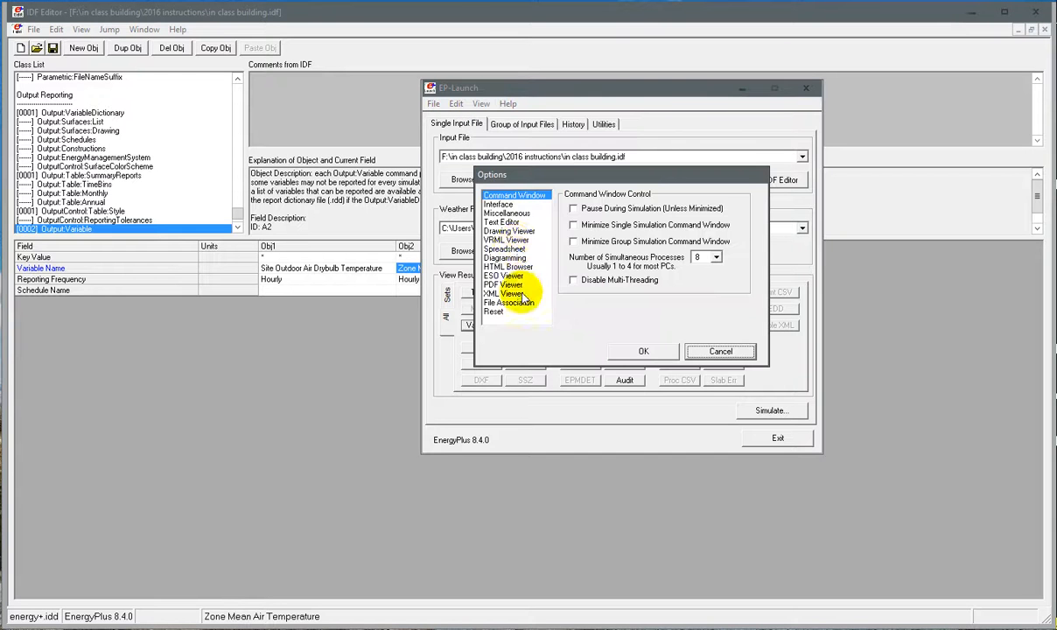
pyautogui.click(520, 214)
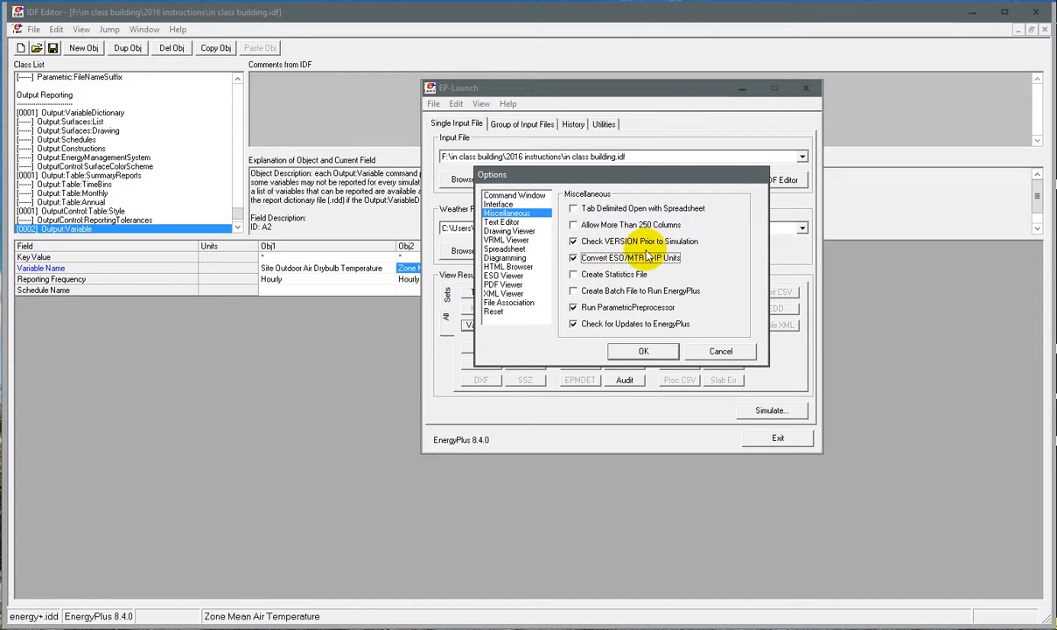
pyautogui.click(652, 350)
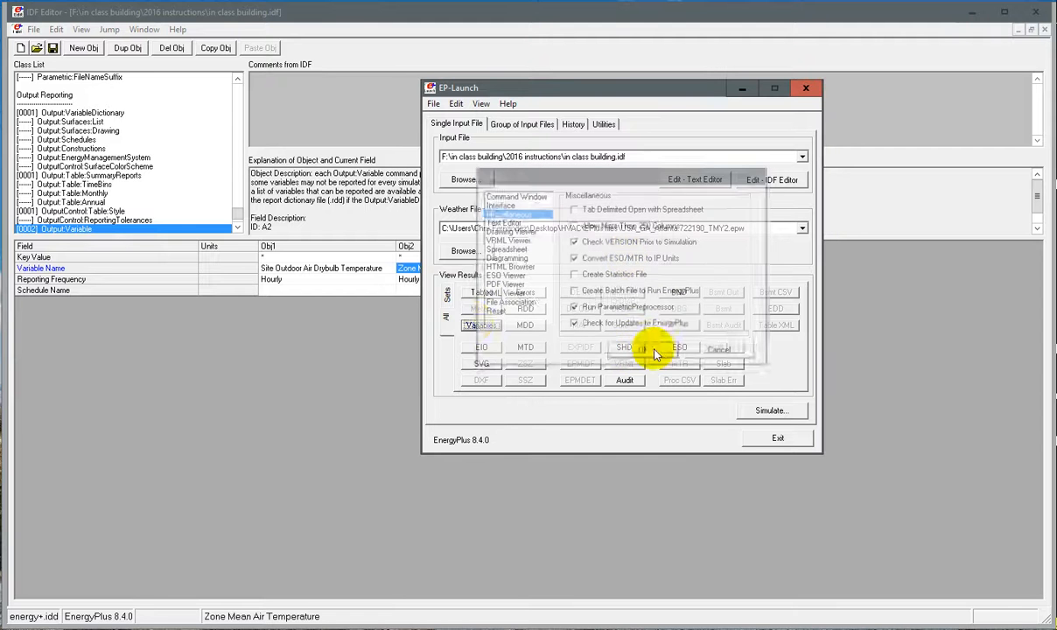
# - Reopen the variable results in Excel, check the units in the Thermal Zone 4 column header, and close the workbook
pyautogui.click(479, 325)
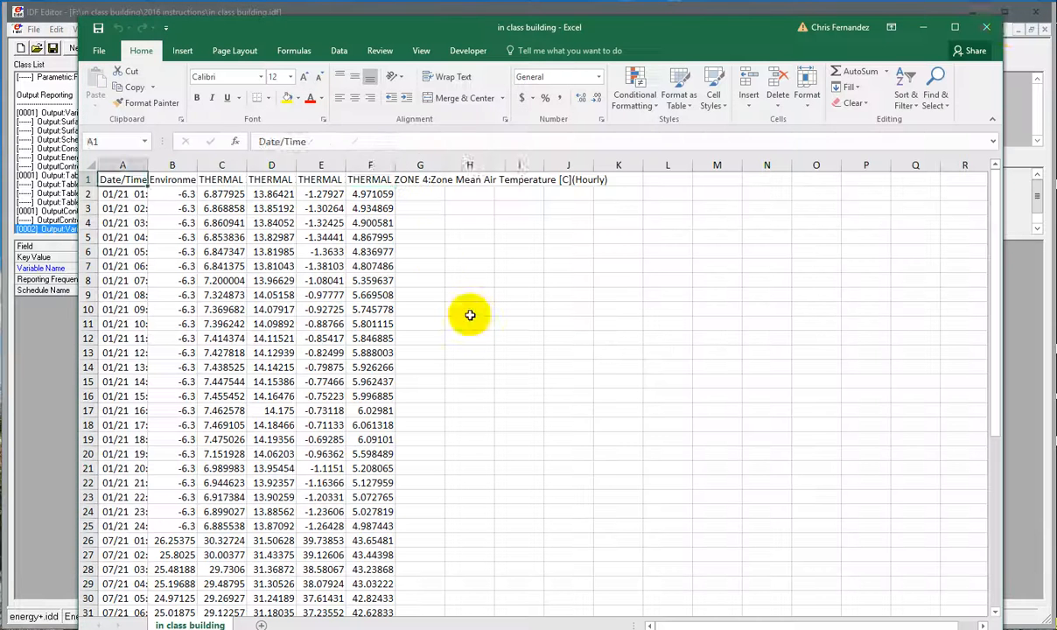
pyautogui.click(371, 179)
pyautogui.click(984, 27)
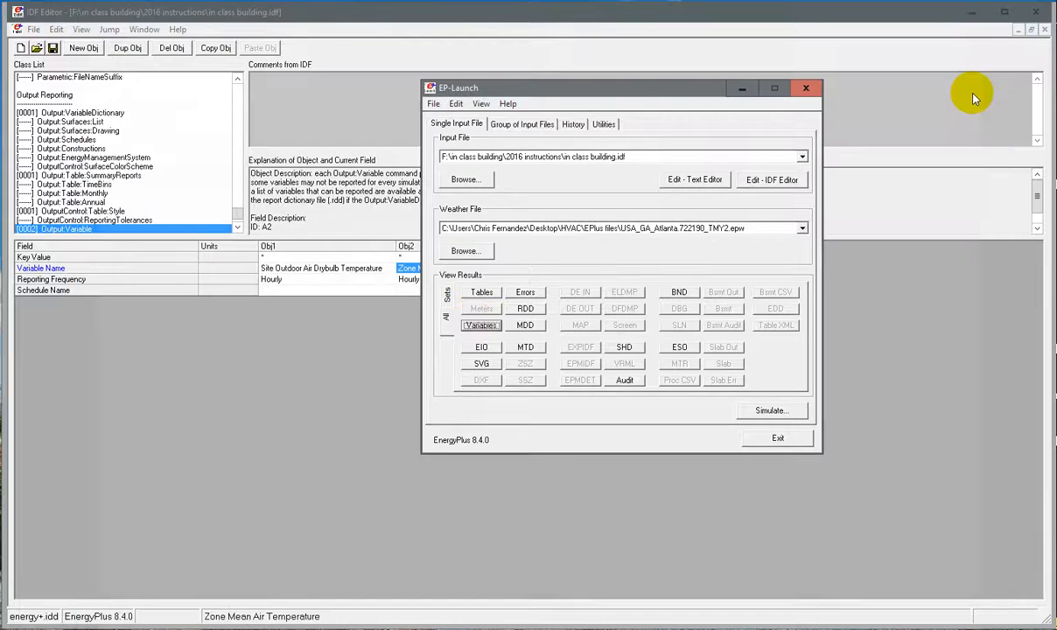